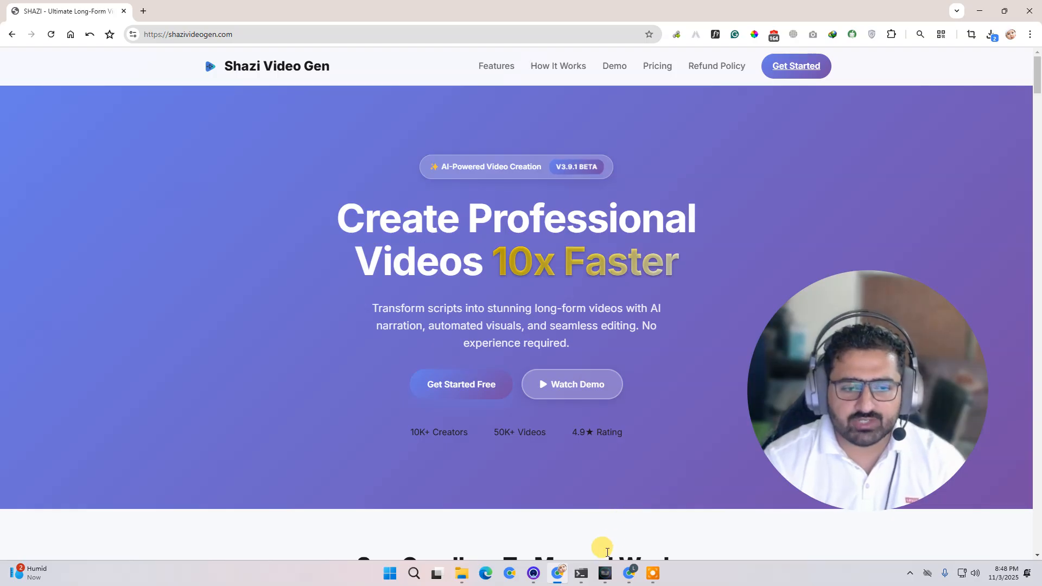
- Open the Shazi Ai VideoGen app's Long Video Generator page and place the cursor in the script box
{"action": "mouse_move", "coordinate": [605, 574]}
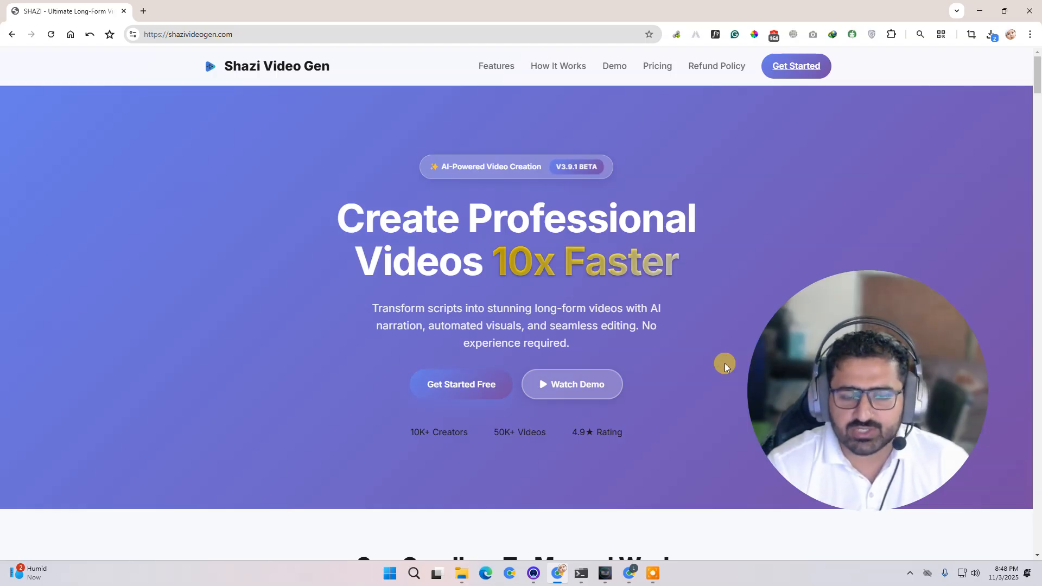
{"action": "left_click", "coordinate": [606, 576]}
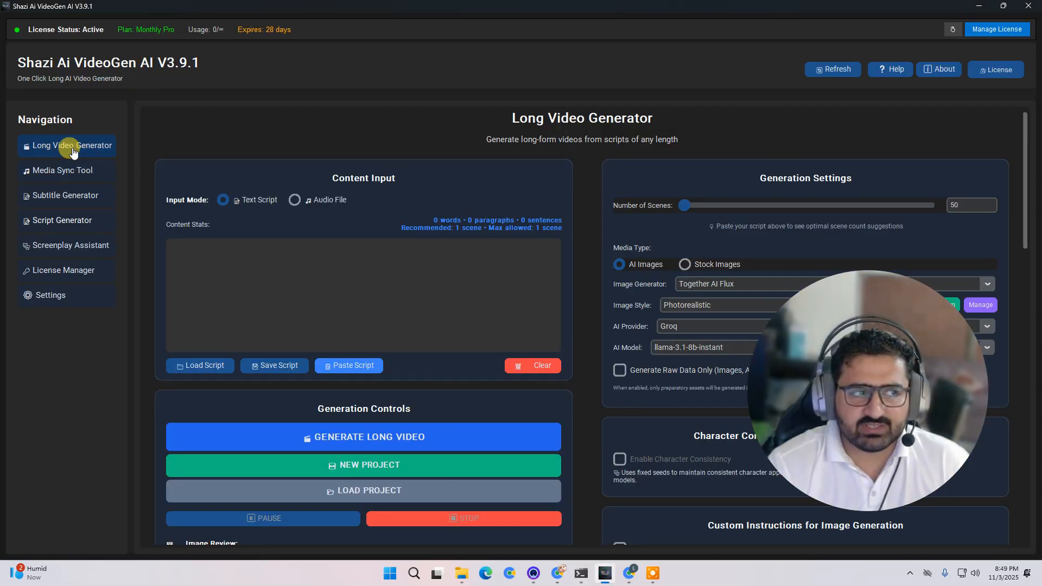
{"action": "left_click", "coordinate": [48, 148]}
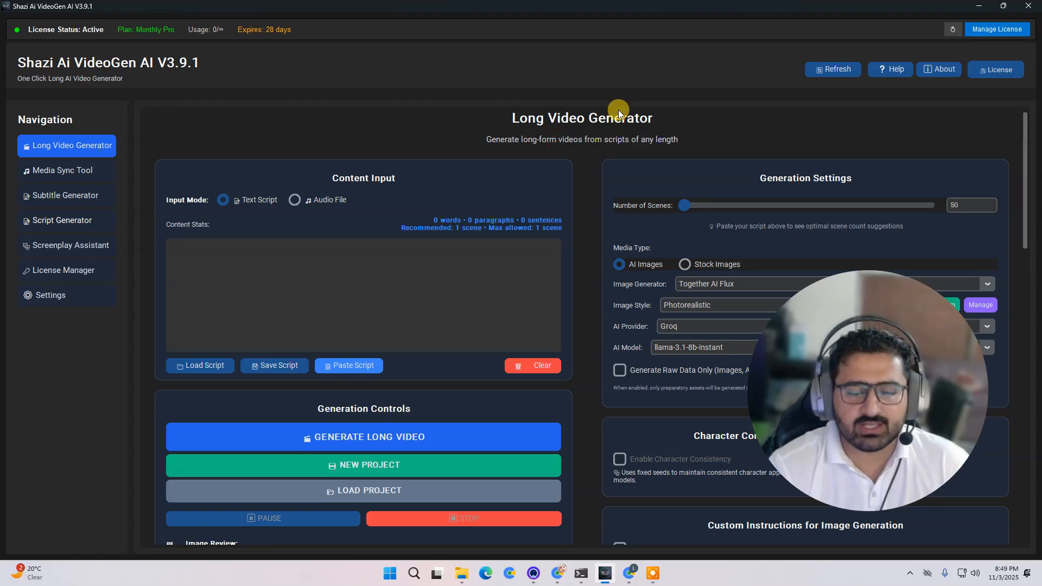
{"action": "scroll", "coordinate": [627, 287], "scroll_direction": "down", "scroll_amount": 5}
{"action": "scroll", "coordinate": [627, 287], "scroll_direction": "up", "scroll_amount": 5}
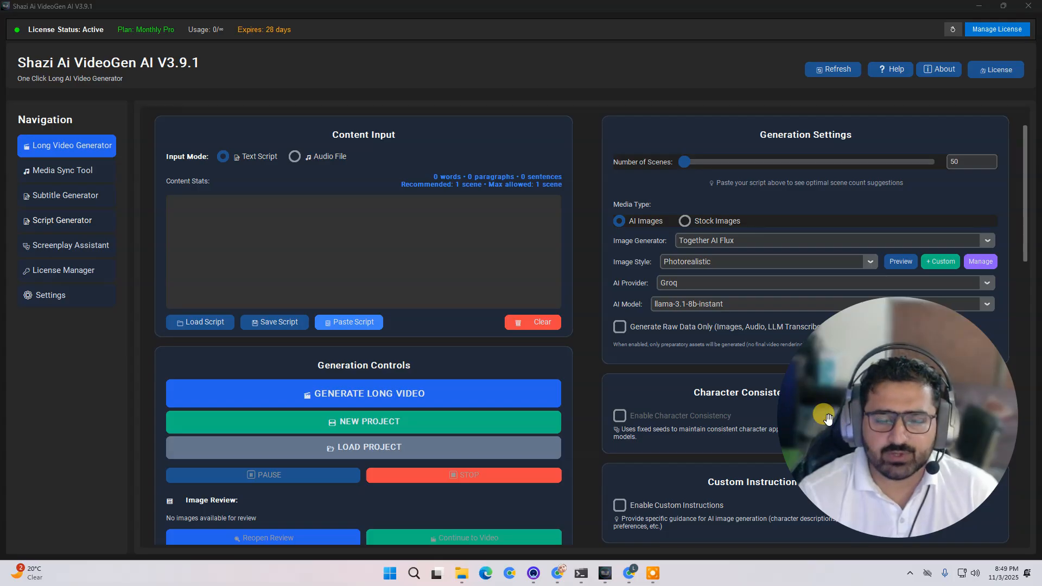
{"action": "scroll", "coordinate": [463, 242], "scroll_direction": "up", "scroll_amount": 2}
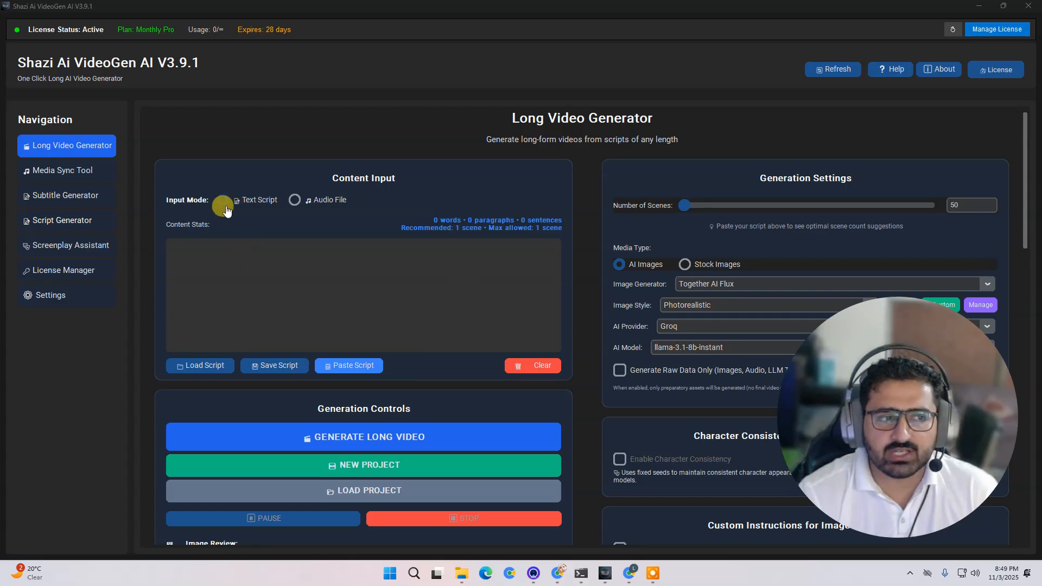
{"action": "left_click", "coordinate": [352, 290]}
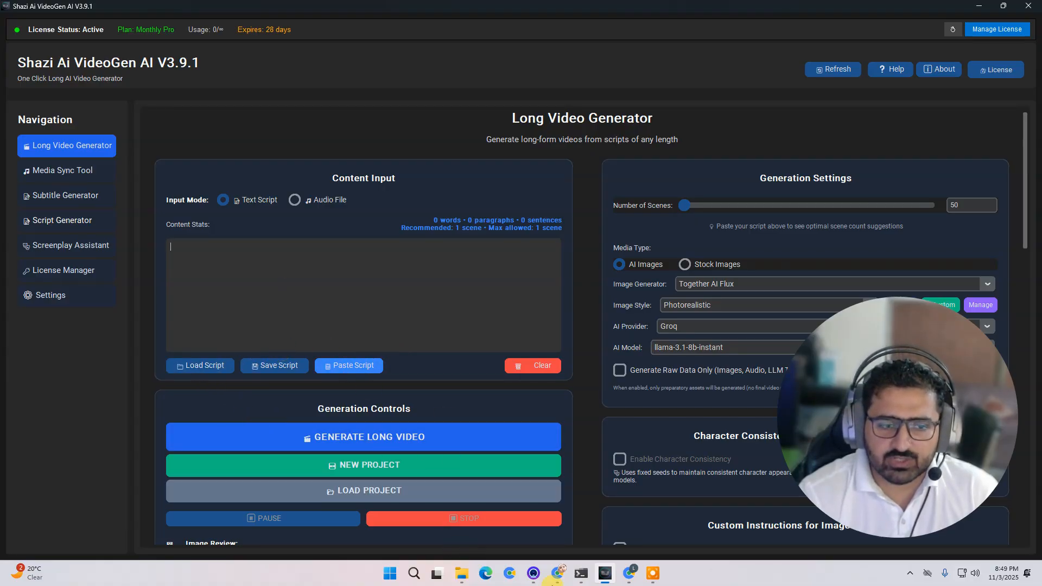
- Open the script document in Google Docs in a new browser tab and select all of its text
{"action": "left_click", "coordinate": [557, 574]}
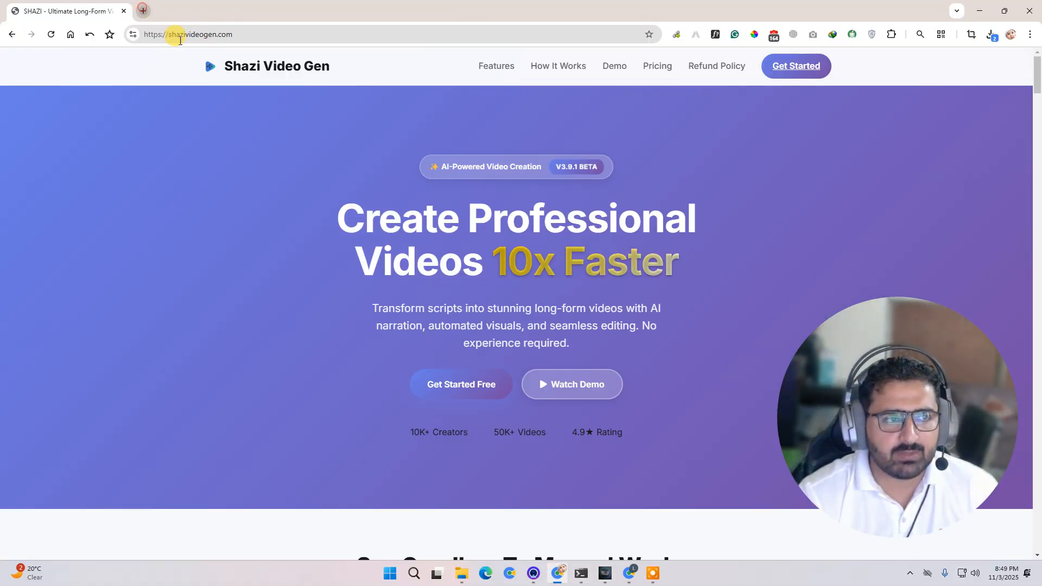
{"action": "left_click", "coordinate": [143, 10]}
{"action": "type", "text": "docs"}
{"action": "key", "text": "Return"}
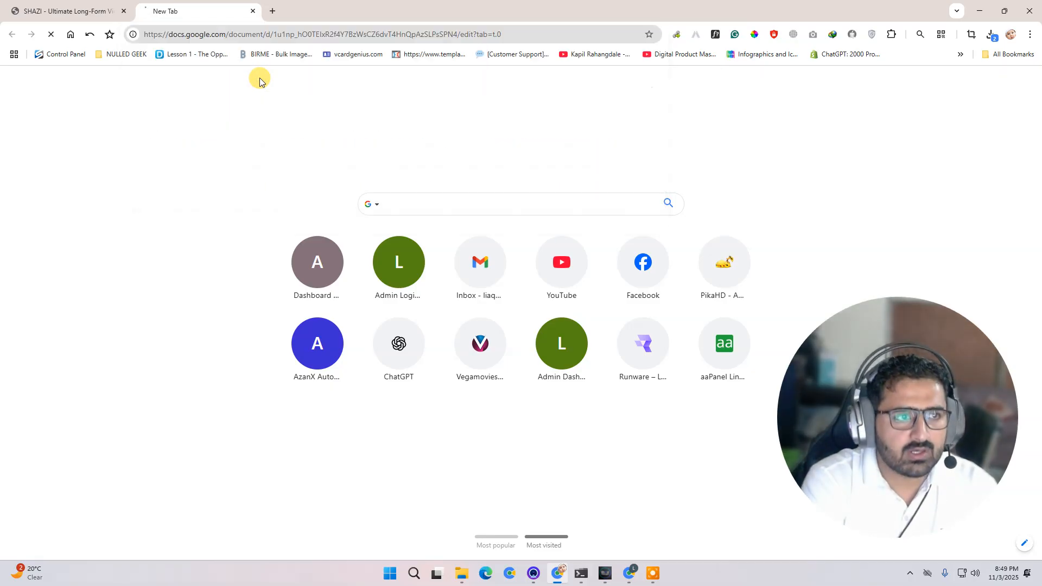
{"action": "key", "text": "ctrl+a"}
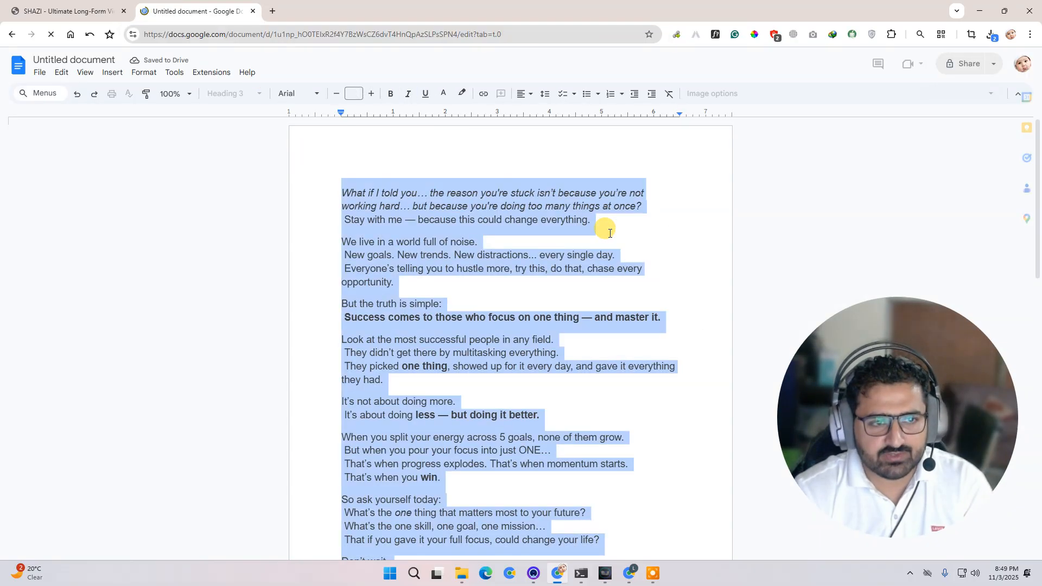
- Paste the copied script into the Long Video Generator's content input and acknowledge the paste
{"action": "left_click", "coordinate": [606, 574]}
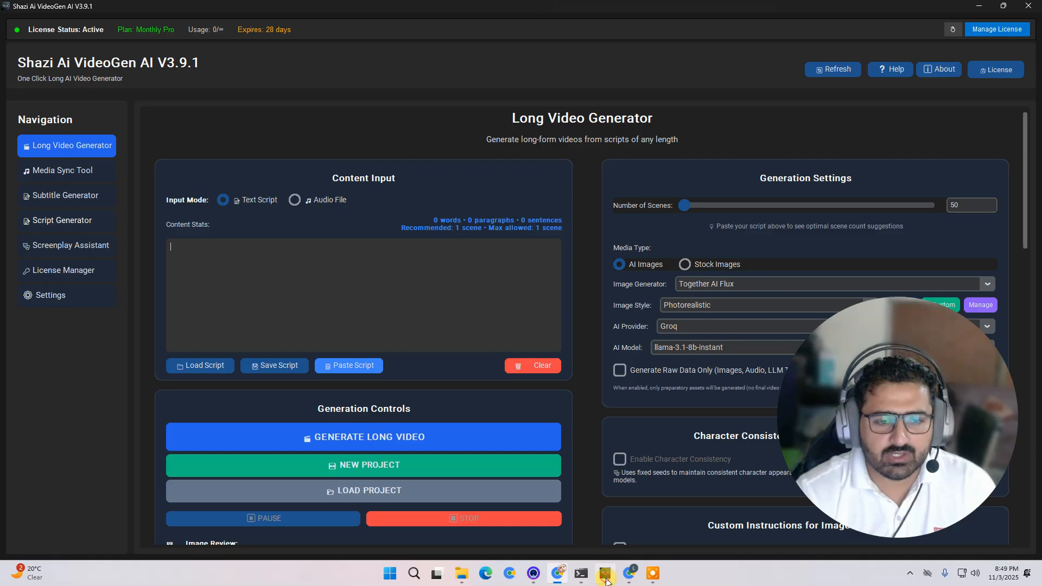
{"action": "left_click", "coordinate": [344, 364]}
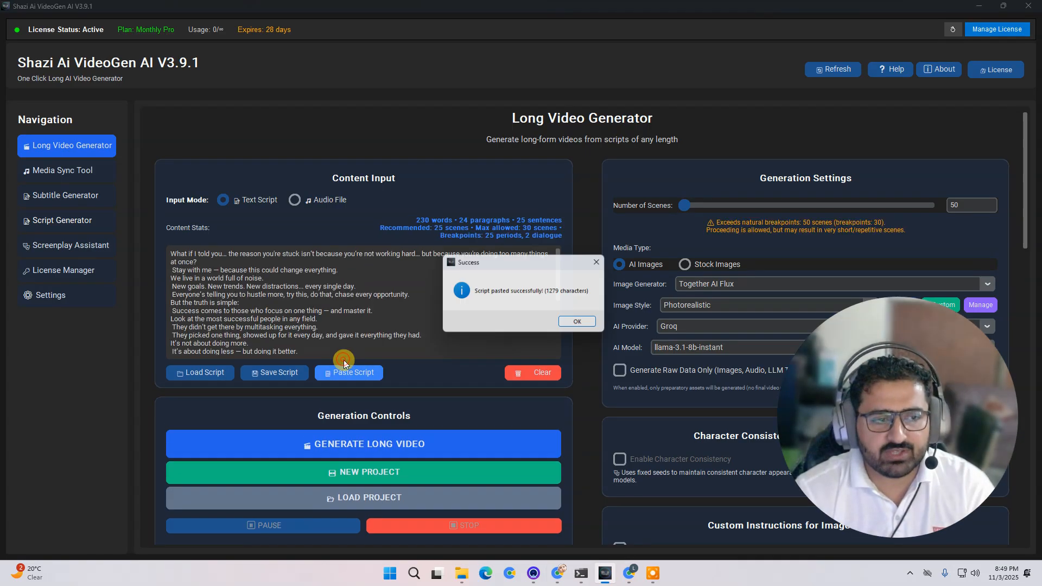
{"action": "left_click", "coordinate": [582, 325]}
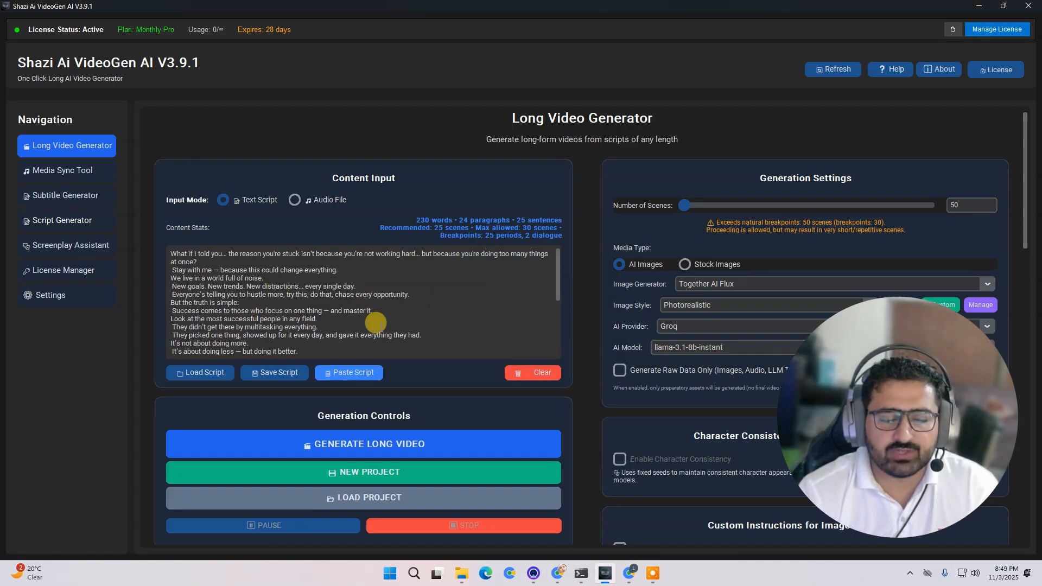
- Set the number of scenes to 24
{"action": "left_click", "coordinate": [399, 318]}
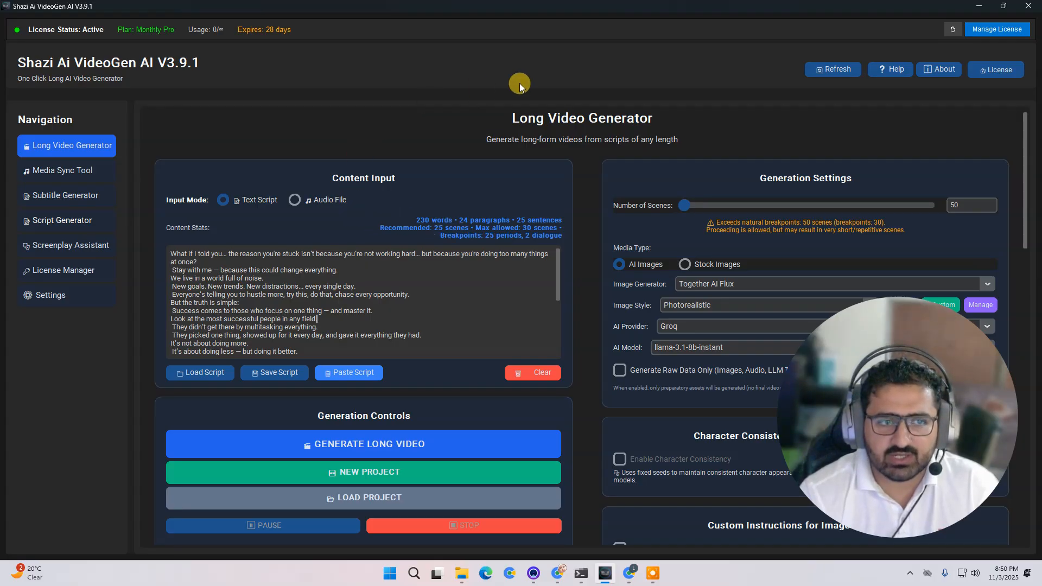
{"action": "double_click", "coordinate": [969, 204]}
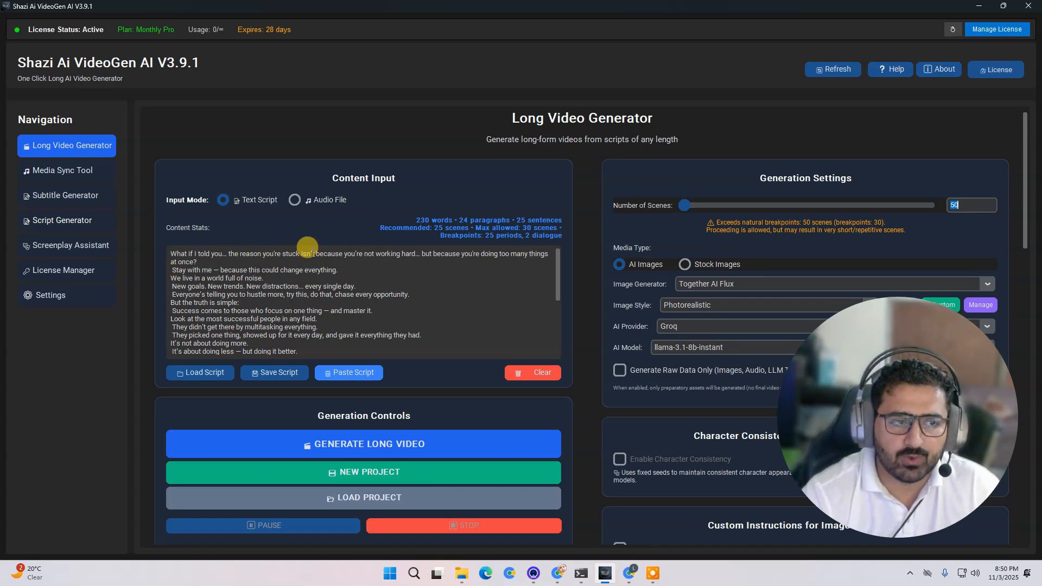
{"action": "left_click_drag", "start_coordinate": [417, 251], "coordinate": [227, 250]}
{"action": "left_click", "coordinate": [459, 280]}
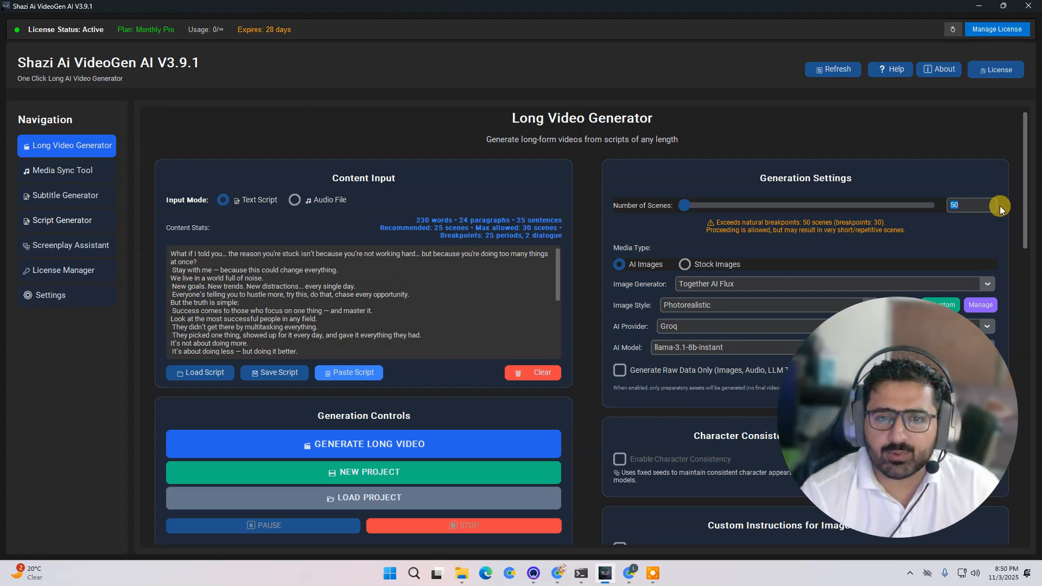
{"action": "type", "text": "24"}
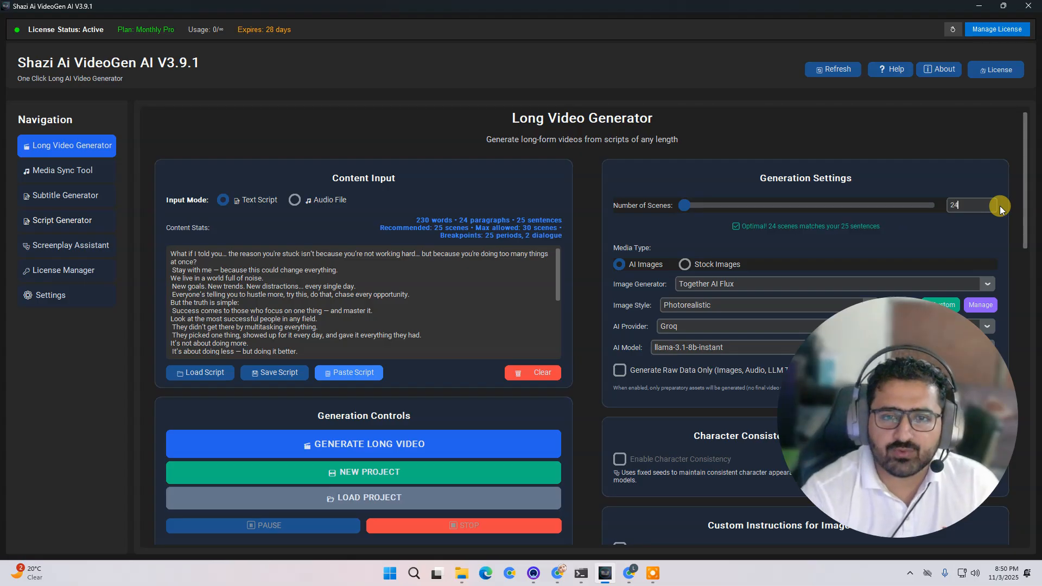
{"action": "left_click", "coordinate": [962, 212]}
{"action": "double_click", "coordinate": [961, 203]}
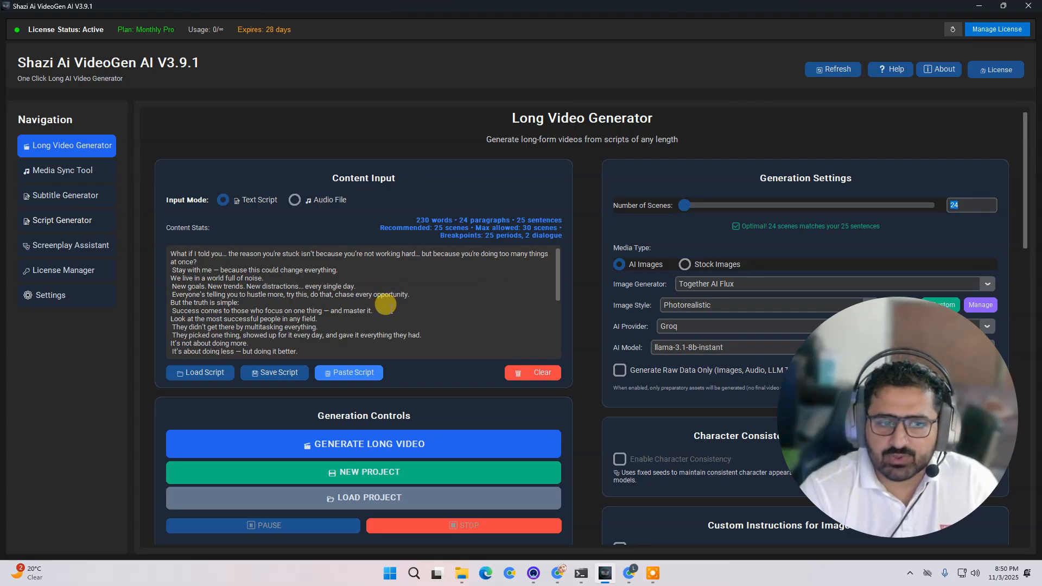
- Try the Stock Images media type and switch back to AI Images
{"action": "left_click_drag", "start_coordinate": [909, 416], "coordinate": [158, 428]}
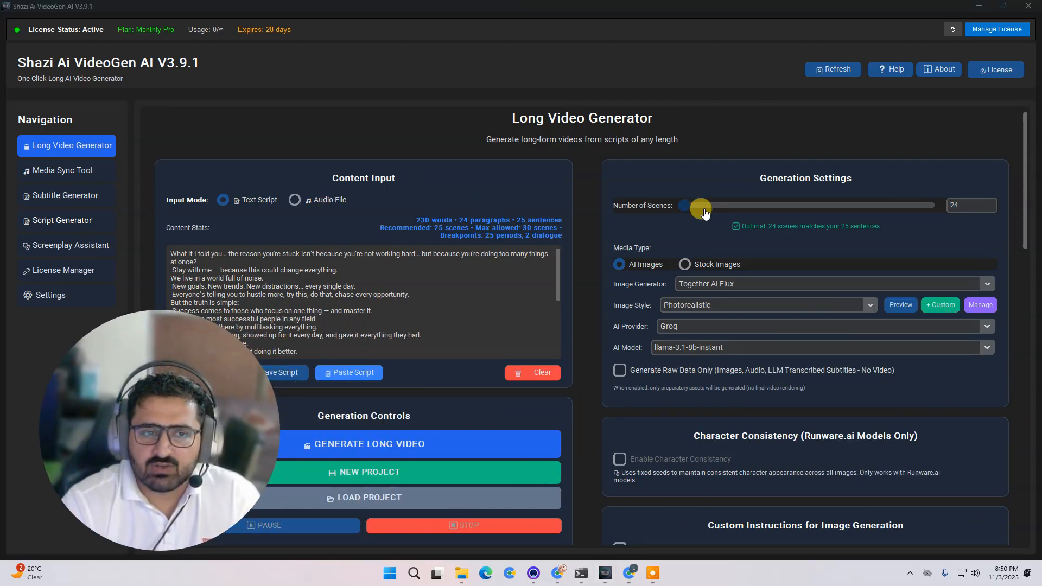
{"action": "left_click", "coordinate": [878, 178]}
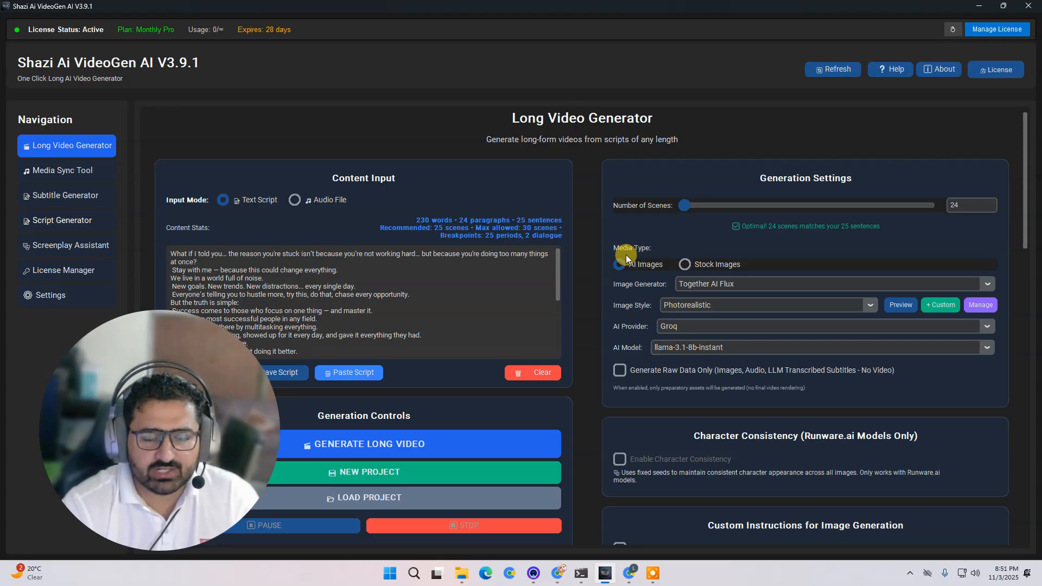
{"action": "left_click_drag", "start_coordinate": [261, 424], "coordinate": [296, 392]}
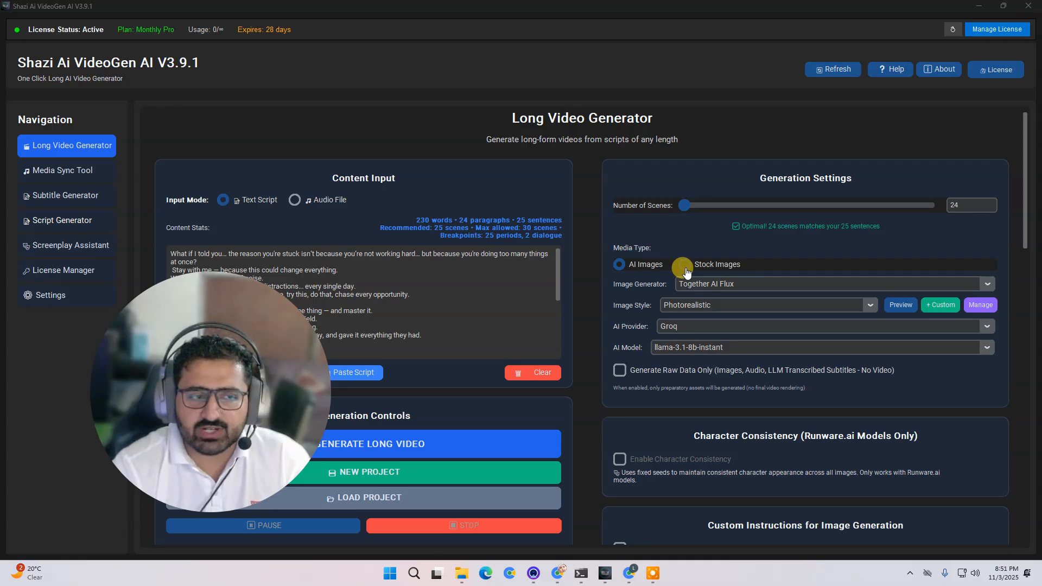
{"action": "left_click", "coordinate": [651, 271]}
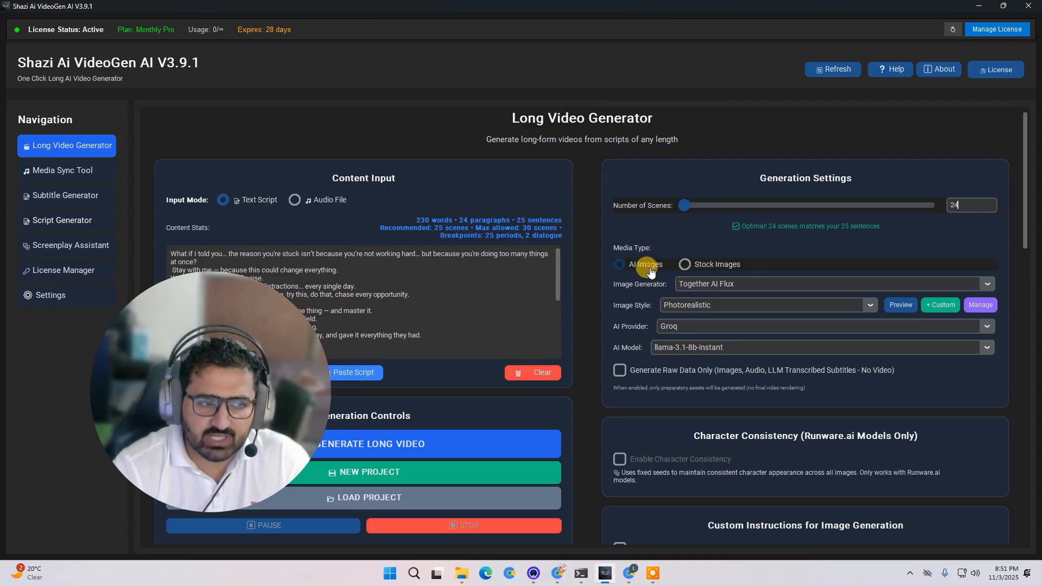
{"action": "left_click", "coordinate": [721, 266]}
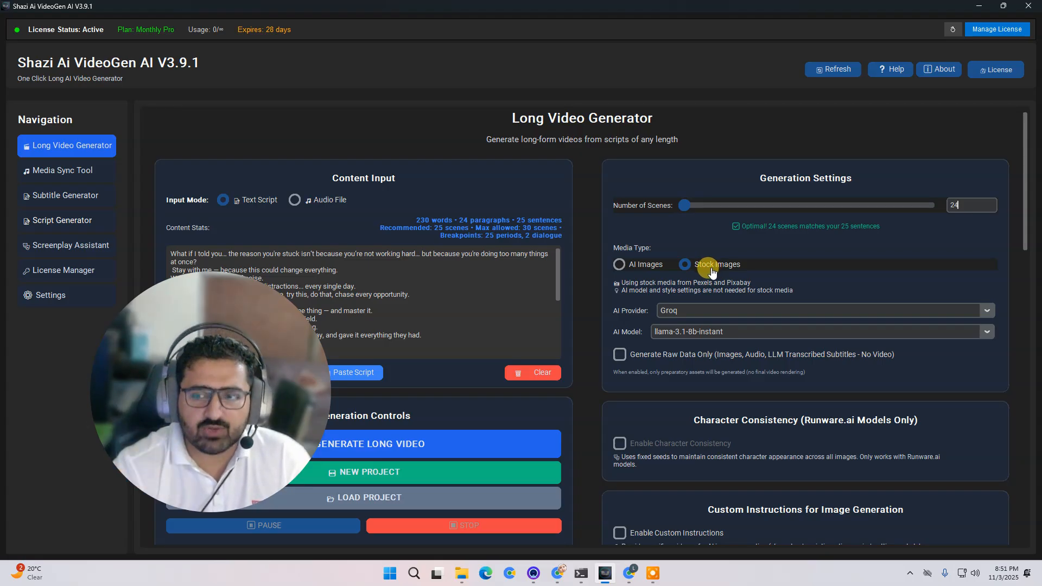
{"action": "left_click", "coordinate": [649, 266]}
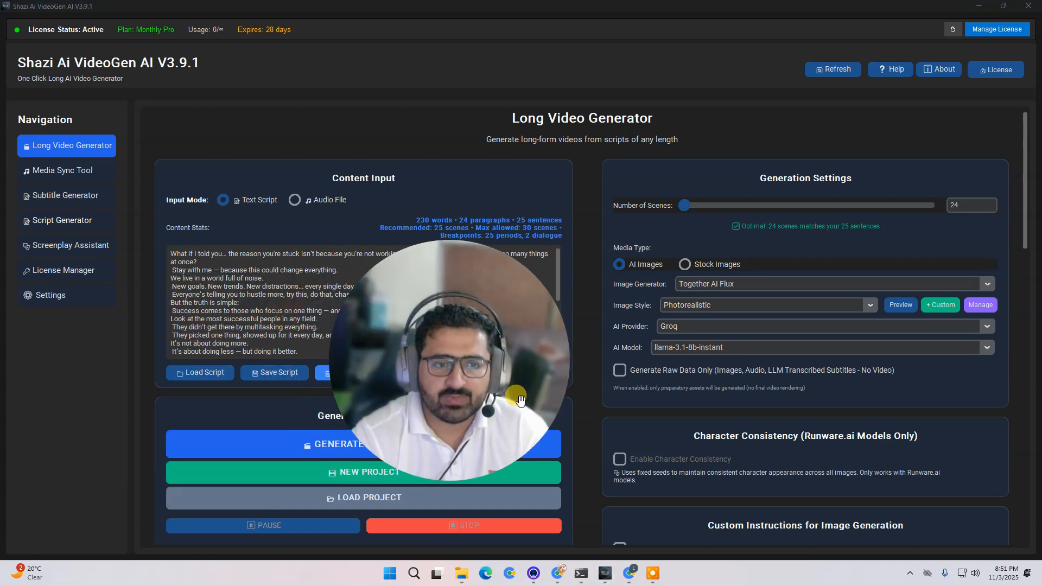
- Set the image generator to Runware Juggernaut Lightning
{"action": "left_click", "coordinate": [986, 283]}
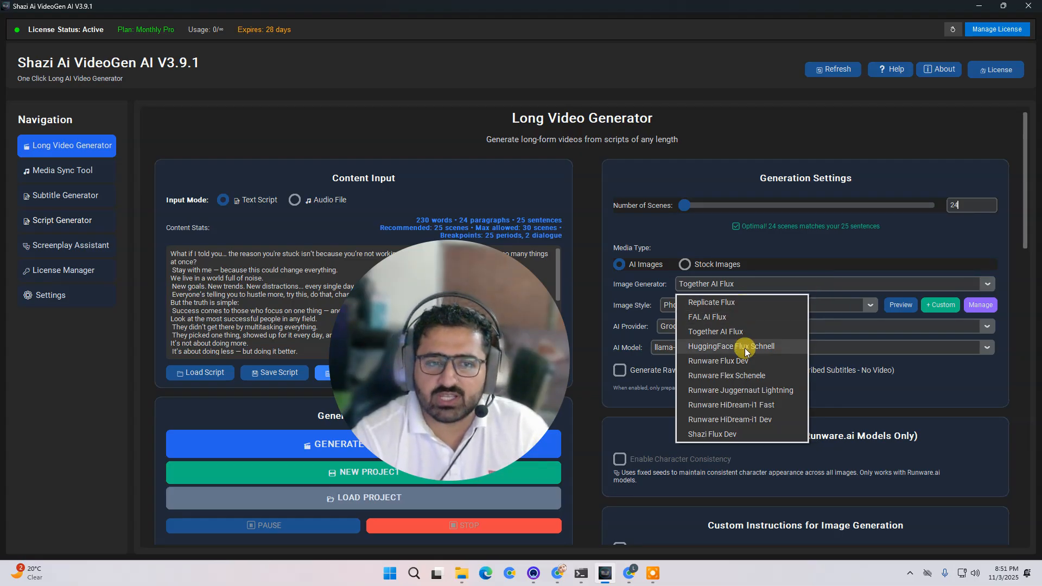
{"action": "left_click", "coordinate": [753, 391]}
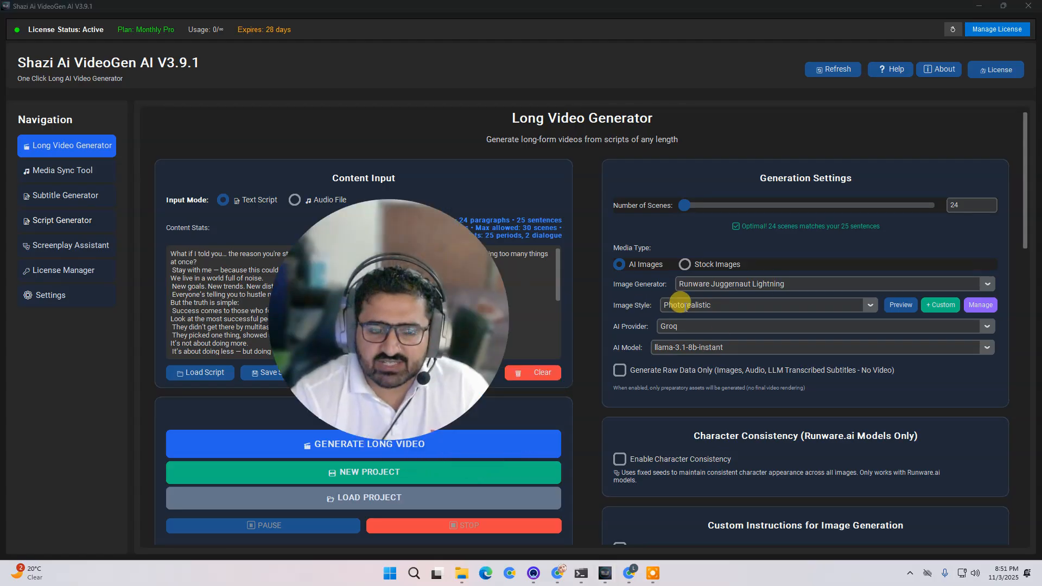
- Preview the Photorealistic image style and close the preview
{"action": "left_click", "coordinate": [901, 304]}
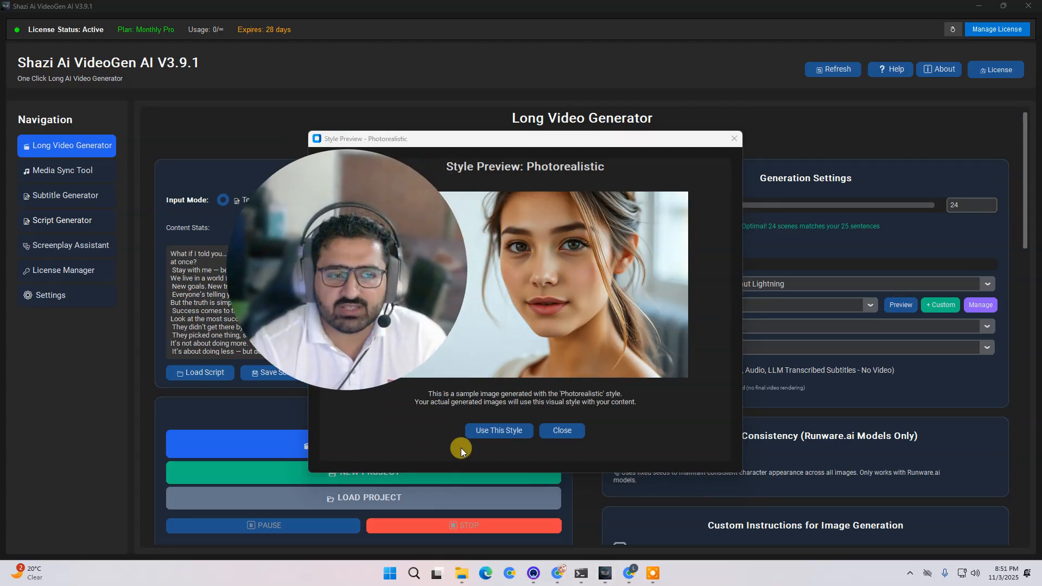
{"action": "left_click", "coordinate": [564, 432]}
- Select the Charcoal Drawing image style, preview it, and close the preview
{"action": "left_click", "coordinate": [869, 305]}
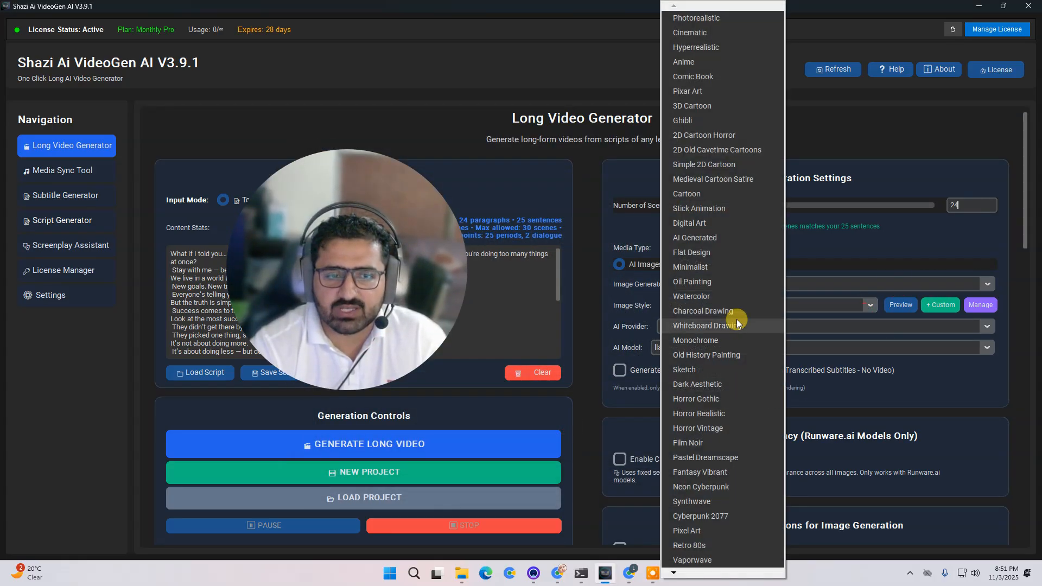
{"action": "left_click", "coordinate": [738, 319]}
{"action": "left_click", "coordinate": [896, 307]}
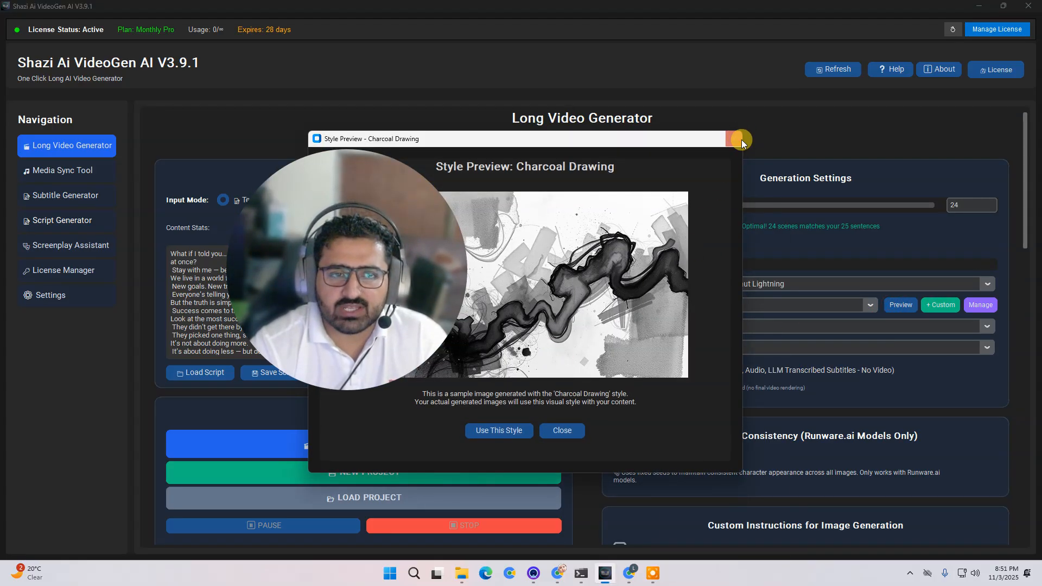
{"action": "left_click", "coordinate": [741, 139]}
- Select the Whiteboard Drawing image style, preview it, and close the preview
{"action": "left_click", "coordinate": [869, 305]}
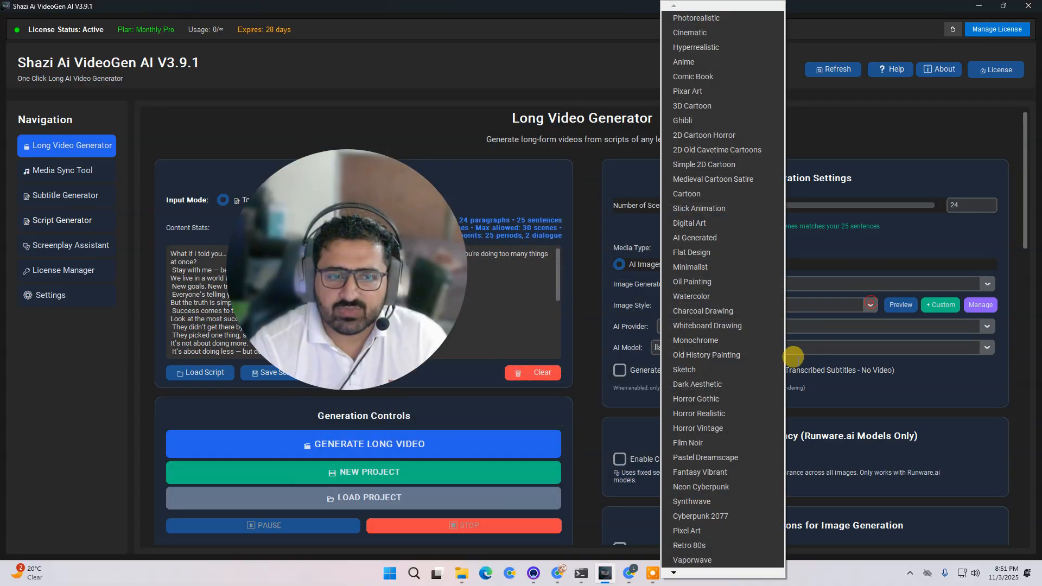
{"action": "left_click", "coordinate": [737, 330]}
{"action": "left_click", "coordinate": [909, 306]}
{"action": "left_click", "coordinate": [732, 143]}
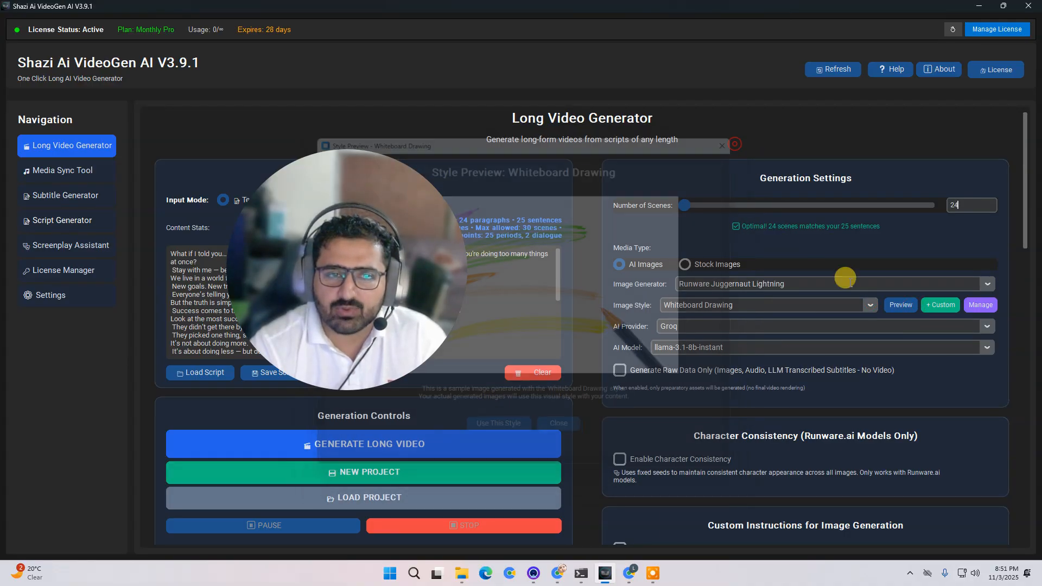
- Select the Sketch image style, preview it, and close the preview
{"action": "left_click", "coordinate": [871, 305]}
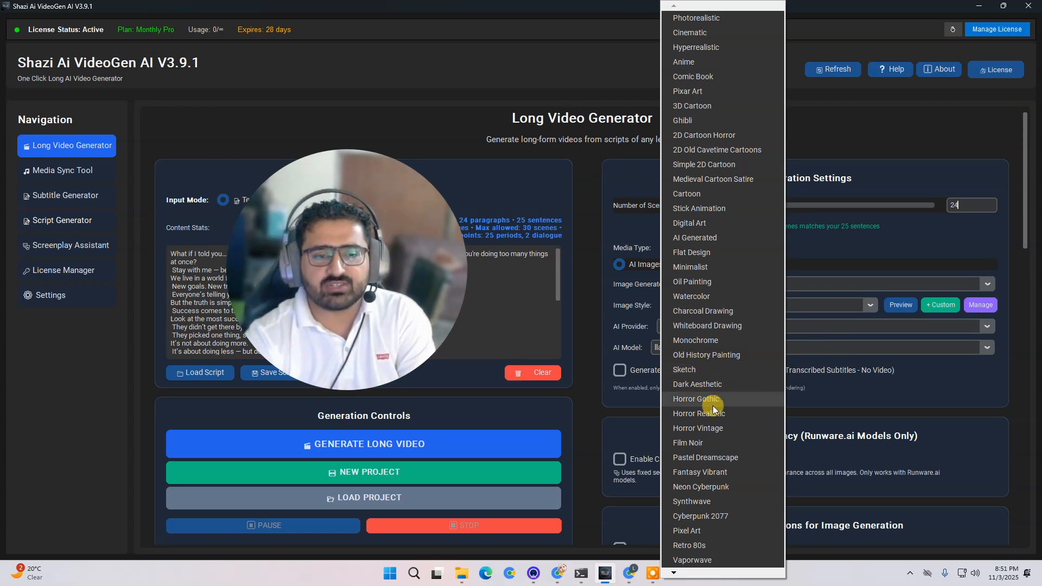
{"action": "left_click", "coordinate": [736, 370]}
{"action": "left_click", "coordinate": [890, 304]}
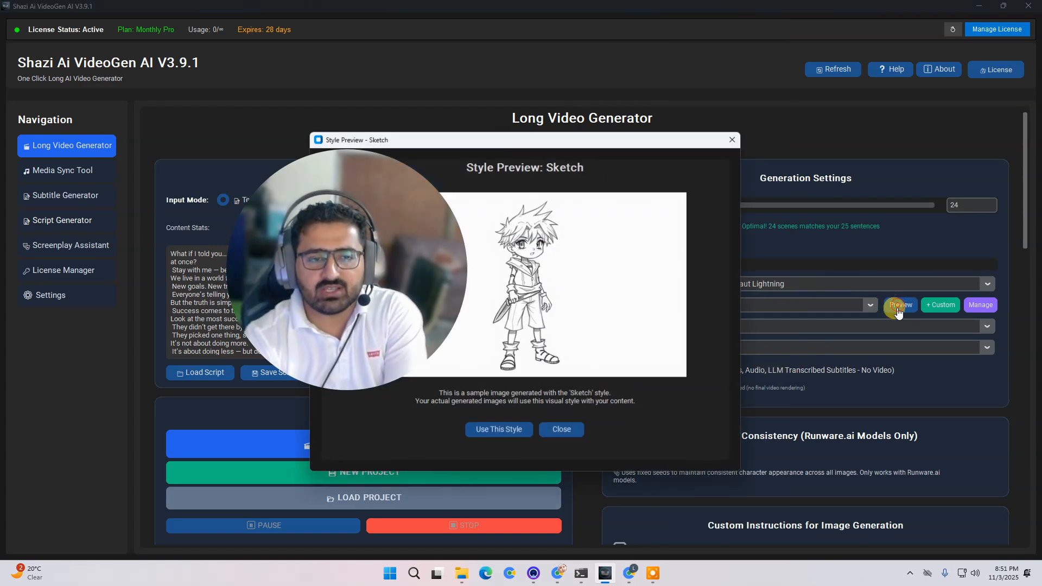
{"action": "left_click", "coordinate": [563, 431]}
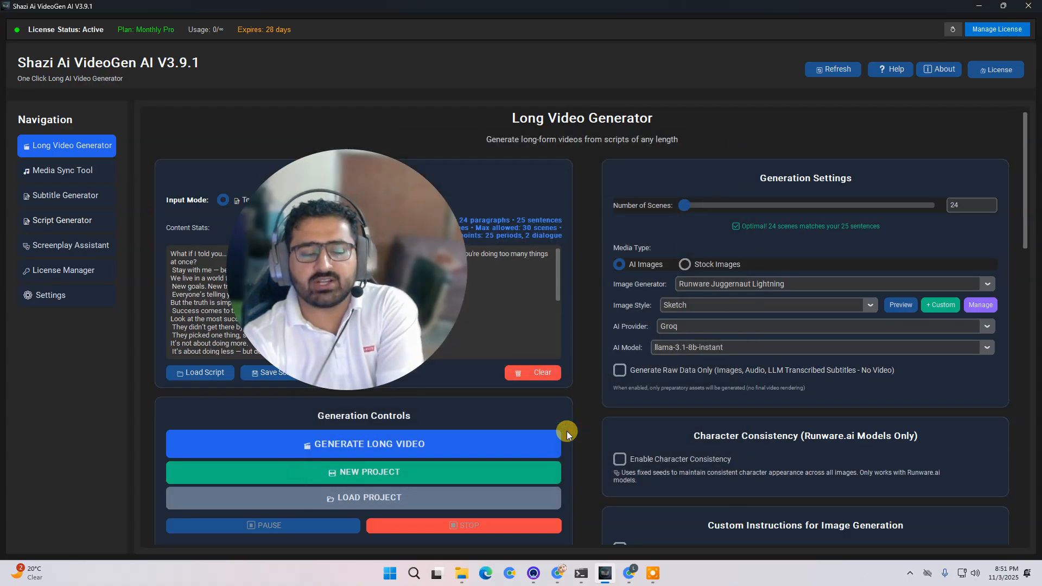
- Select the 3D Cartoon image style, preview it, and close the preview
{"action": "left_click", "coordinate": [869, 304]}
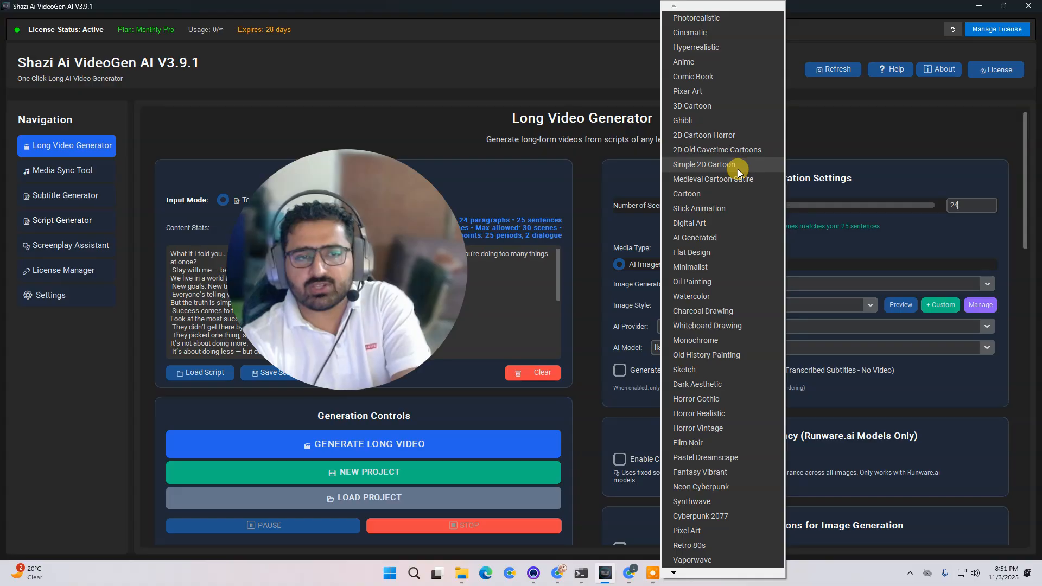
{"action": "left_click", "coordinate": [714, 105]}
{"action": "left_click", "coordinate": [901, 305]}
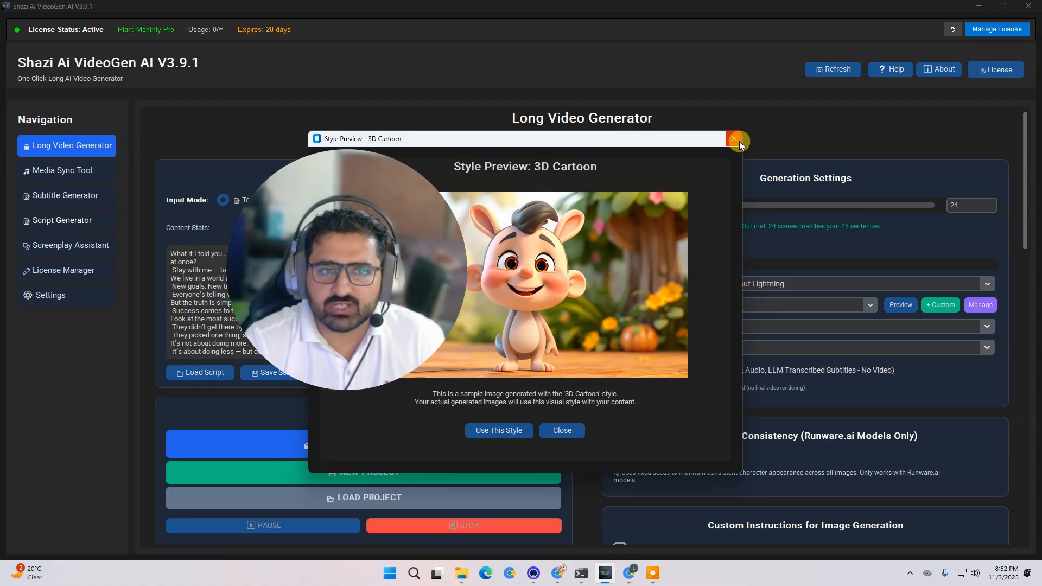
{"action": "left_click", "coordinate": [738, 142]}
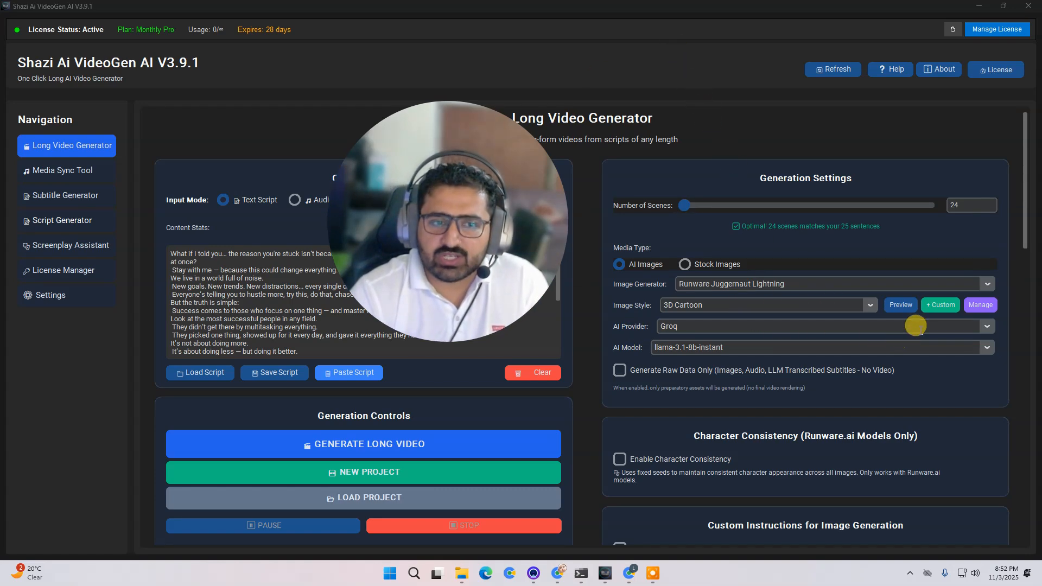
- Choose Groq as the AI provider and set the AI model to llama-3.3-70b-versatile
{"action": "left_click", "coordinate": [982, 326]}
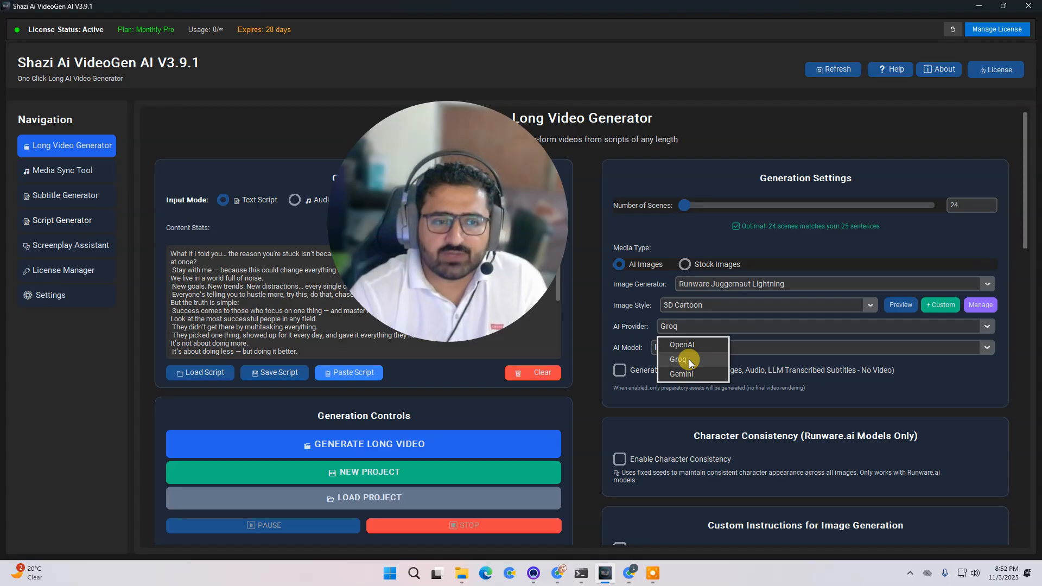
{"action": "left_click", "coordinate": [688, 359]}
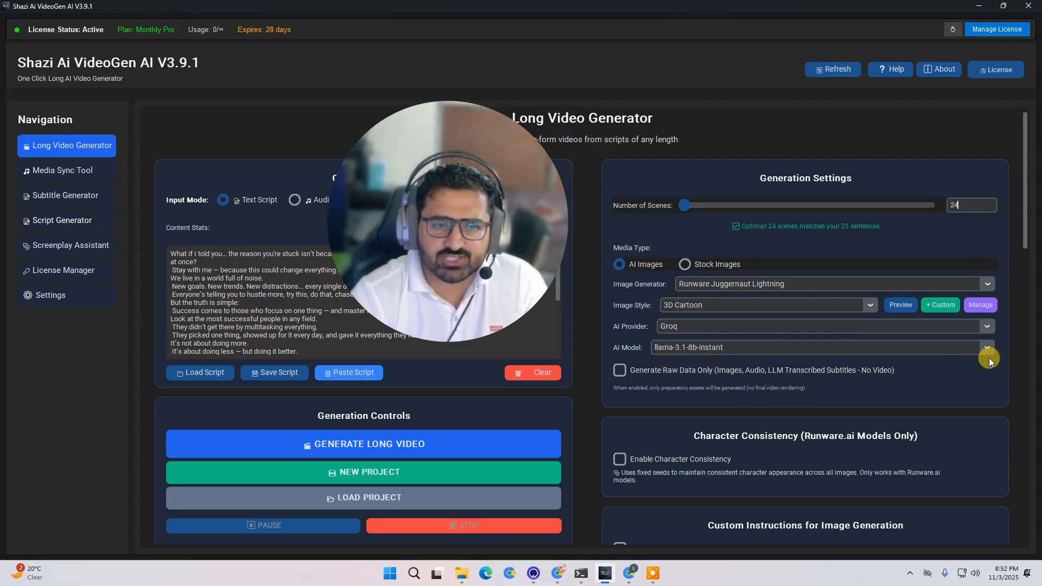
{"action": "left_click", "coordinate": [886, 347]}
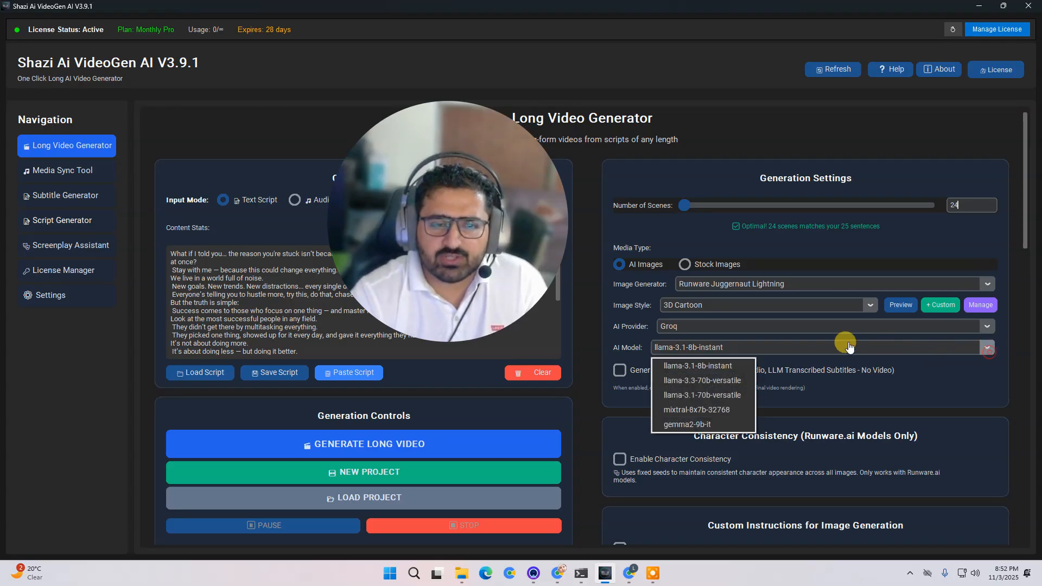
{"action": "left_click", "coordinate": [743, 385]}
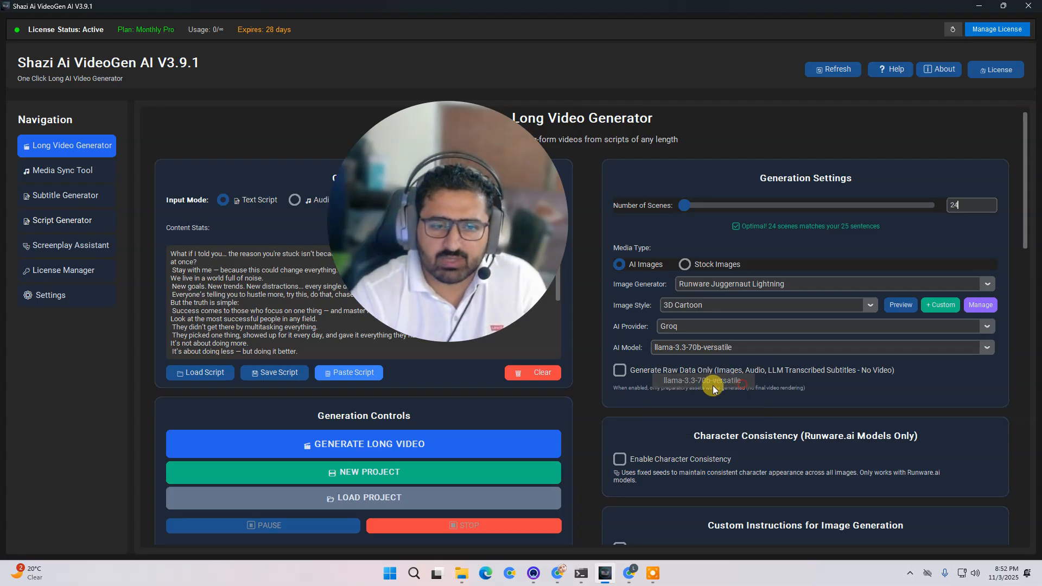
- Scroll down through the generation settings to review character consistency, custom instructions and subtitle settings
{"action": "left_click_drag", "start_coordinate": [470, 275], "coordinate": [432, 310]}
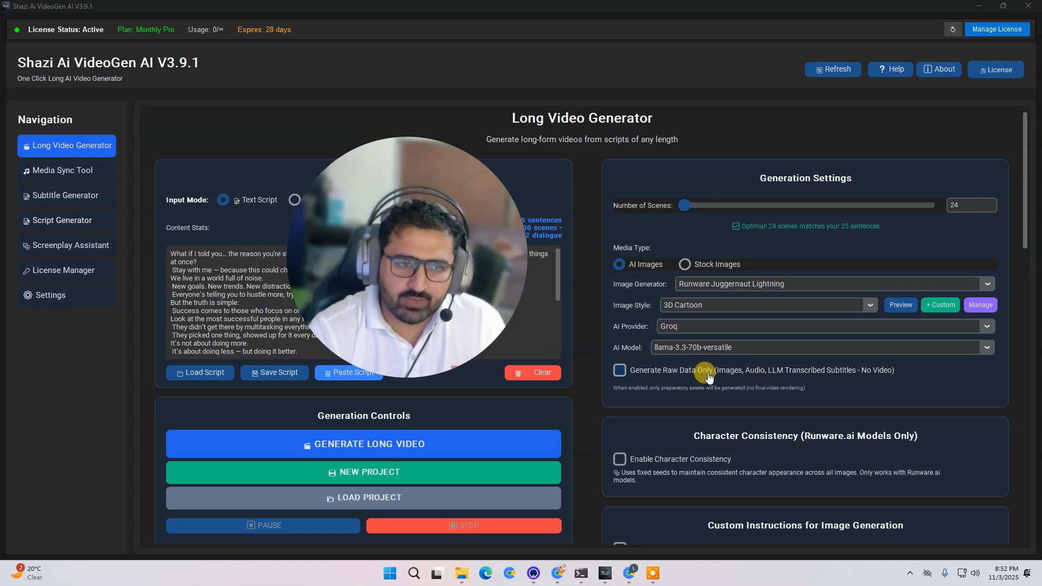
{"action": "left_click", "coordinate": [625, 376]}
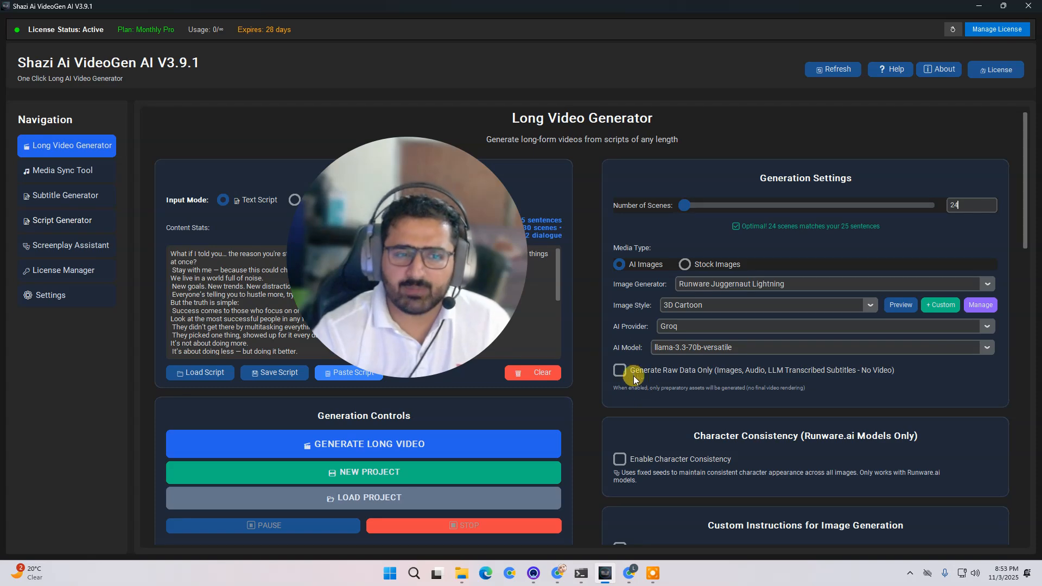
{"action": "left_click_drag", "start_coordinate": [439, 307], "coordinate": [461, 281]}
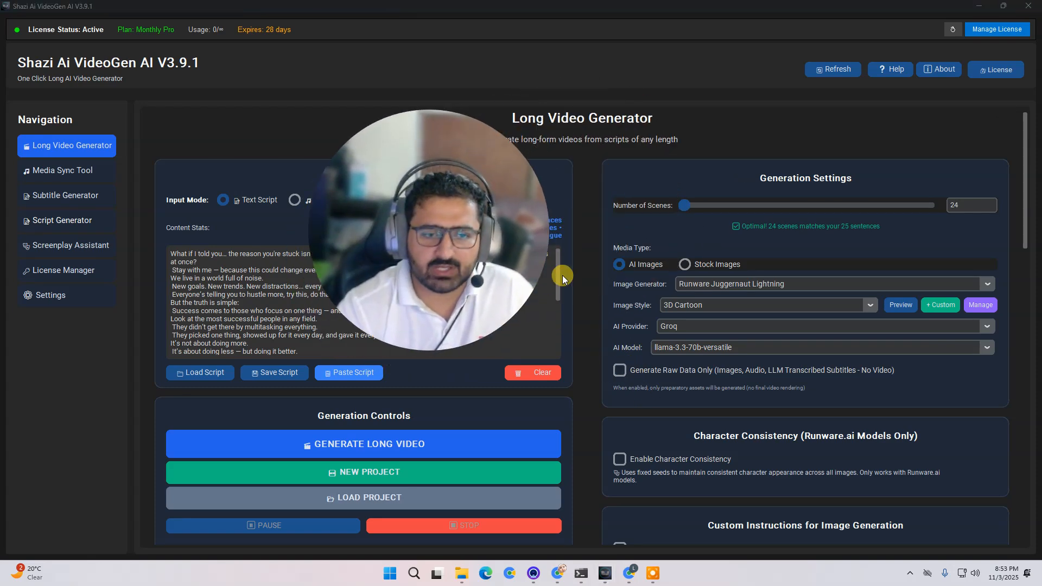
{"action": "scroll", "coordinate": [814, 260], "scroll_direction": "down", "scroll_amount": 3}
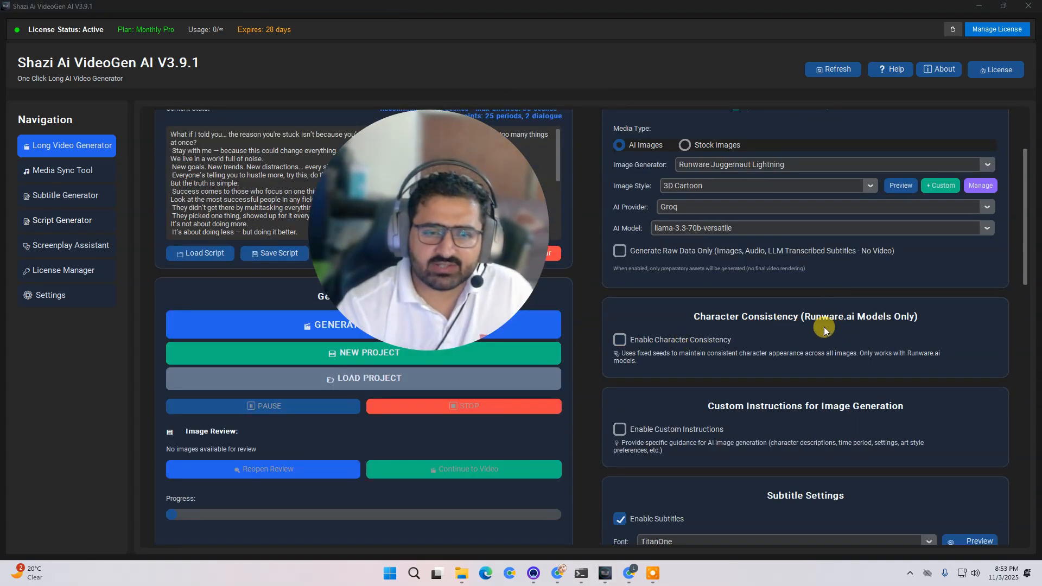
{"action": "scroll", "coordinate": [759, 380], "scroll_direction": "down", "scroll_amount": 1}
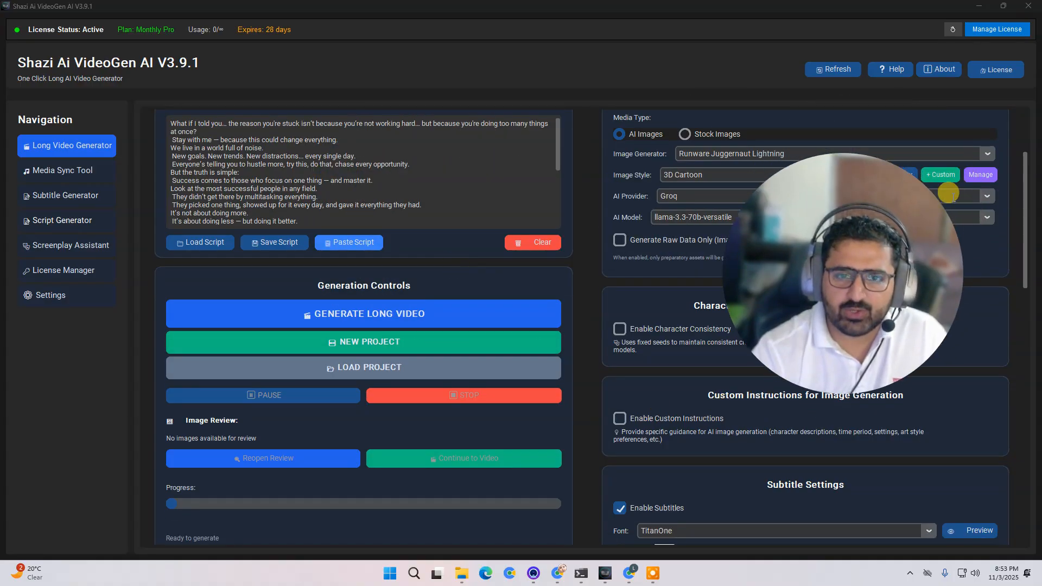
{"action": "scroll", "coordinate": [668, 353], "scroll_direction": "down", "scroll_amount": 1}
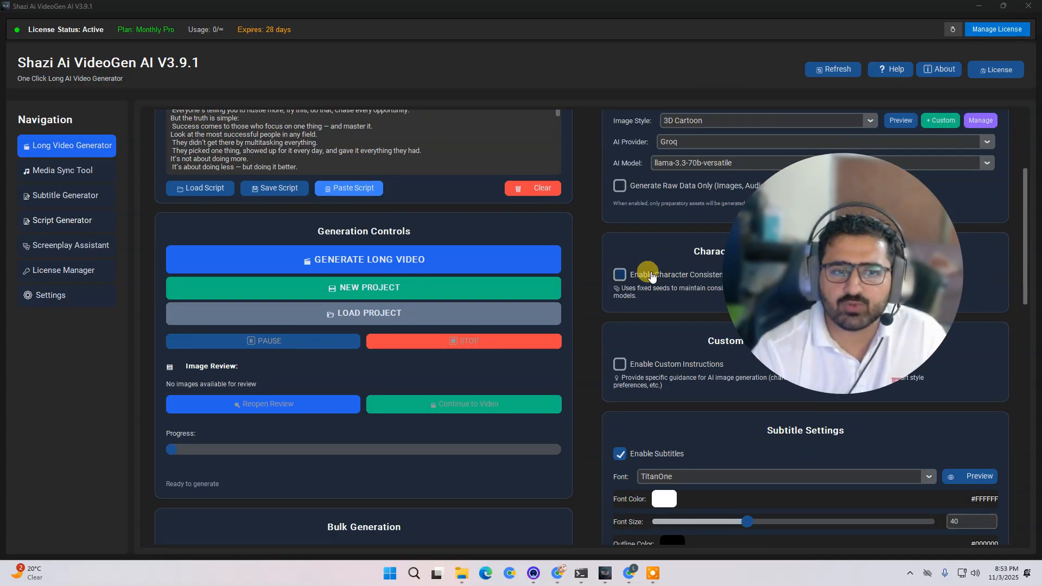
{"action": "scroll", "coordinate": [654, 314], "scroll_direction": "down", "scroll_amount": 1}
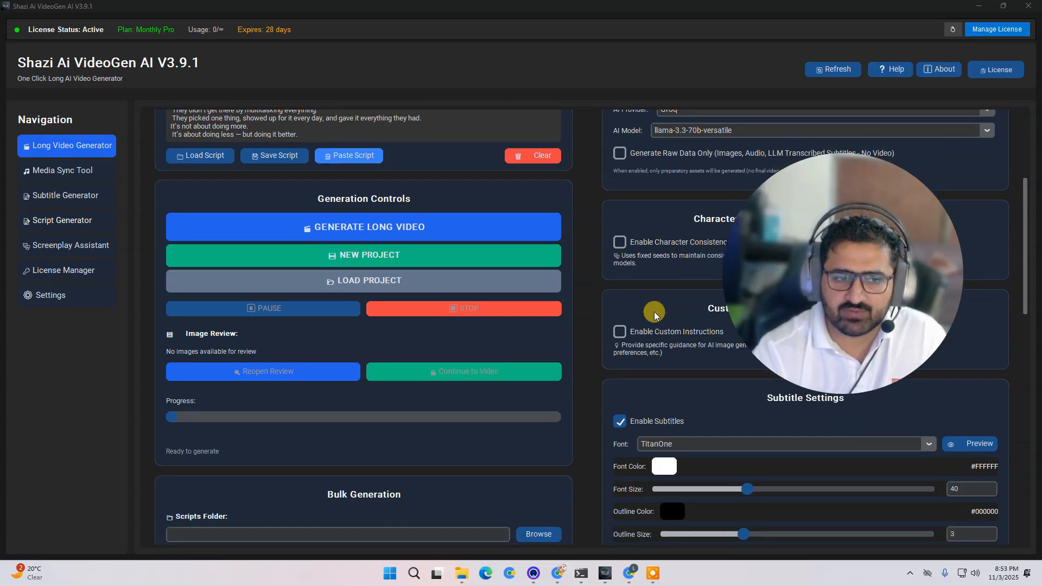
{"action": "scroll", "coordinate": [655, 314], "scroll_direction": "down", "scroll_amount": 1}
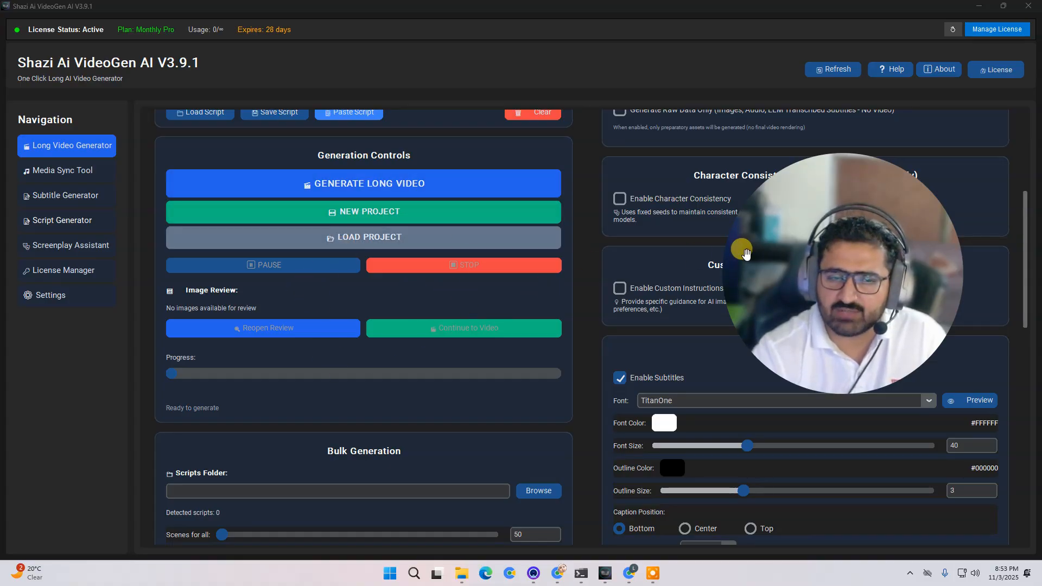
{"action": "scroll", "coordinate": [784, 274], "scroll_direction": "down", "scroll_amount": 1}
{"action": "scroll", "coordinate": [784, 275], "scroll_direction": "down", "scroll_amount": 2}
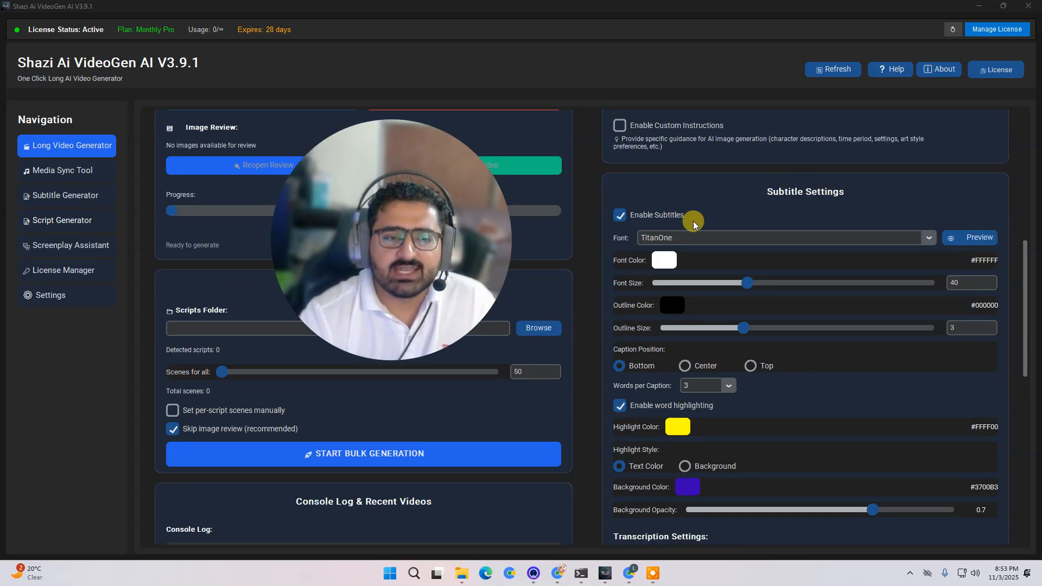
{"action": "scroll", "coordinate": [797, 237], "scroll_direction": "down", "scroll_amount": 1}
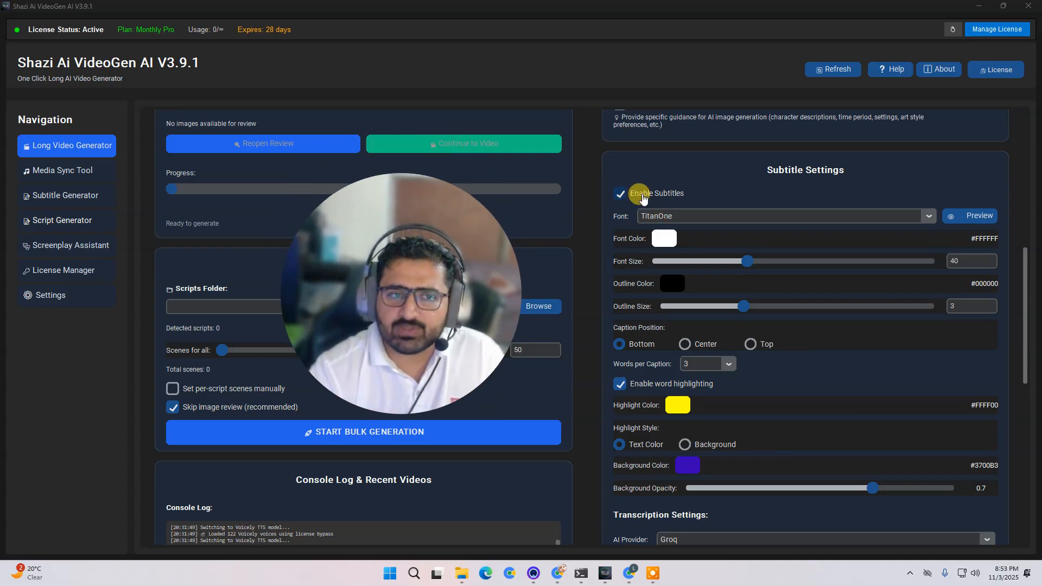
- Turn subtitles off and back on, then open the subtitle font list
{"action": "left_click", "coordinate": [642, 198]}
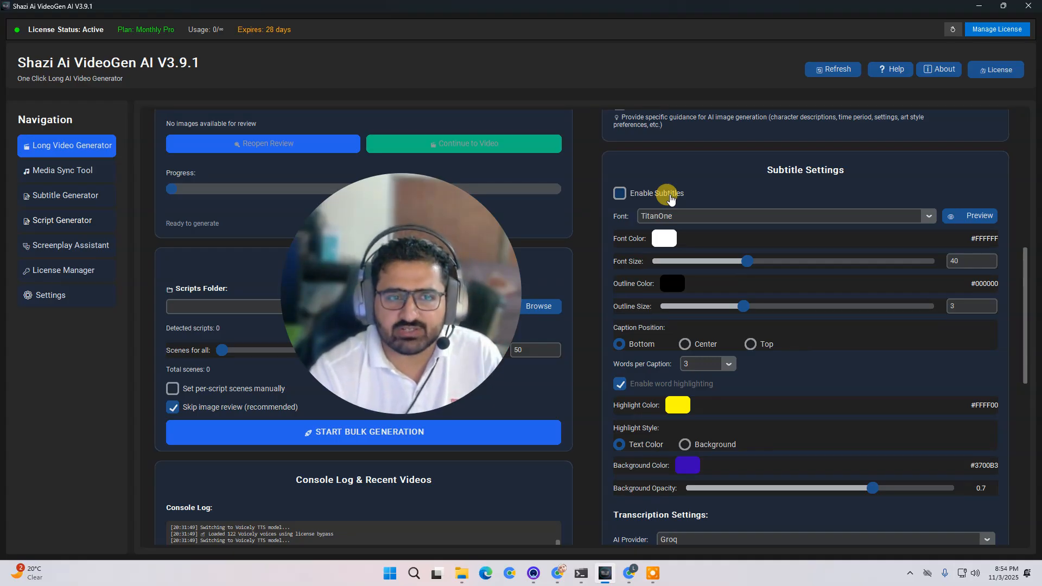
{"action": "left_click", "coordinate": [671, 200]}
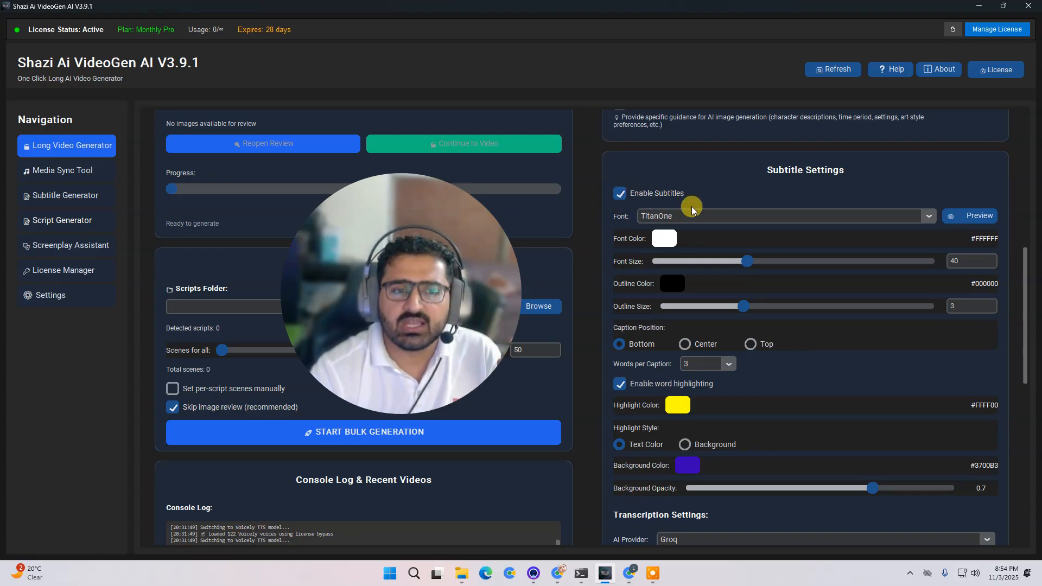
{"action": "left_click", "coordinate": [925, 217]}
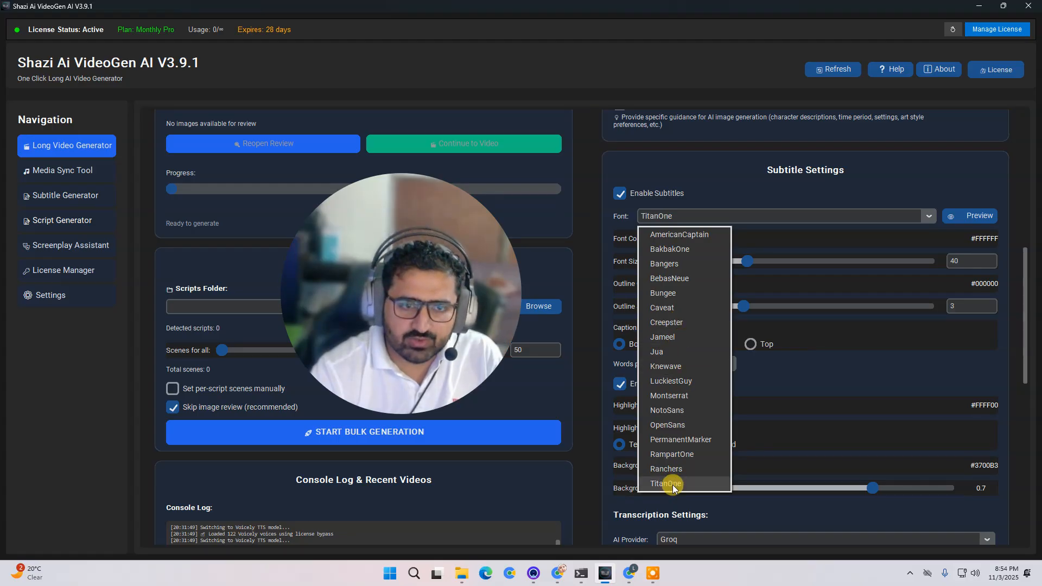
- Switch to File Explorer and open the font folder inside the ShaziVideoGen3.9.1 installation
{"action": "mouse_move", "coordinate": [462, 573]}
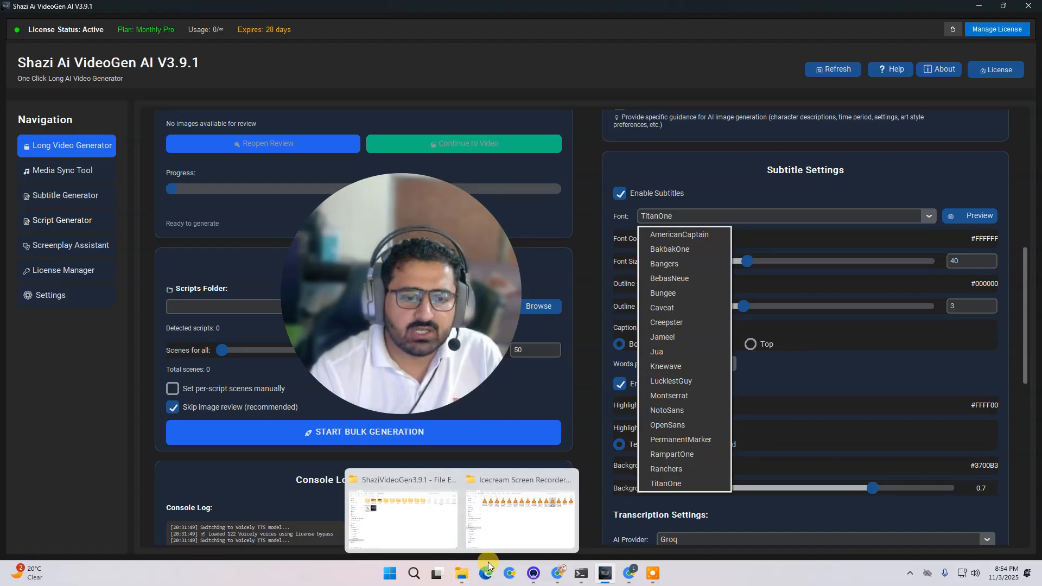
{"action": "left_click", "coordinate": [432, 527]}
{"action": "left_click_drag", "start_coordinate": [435, 305], "coordinate": [893, 350]}
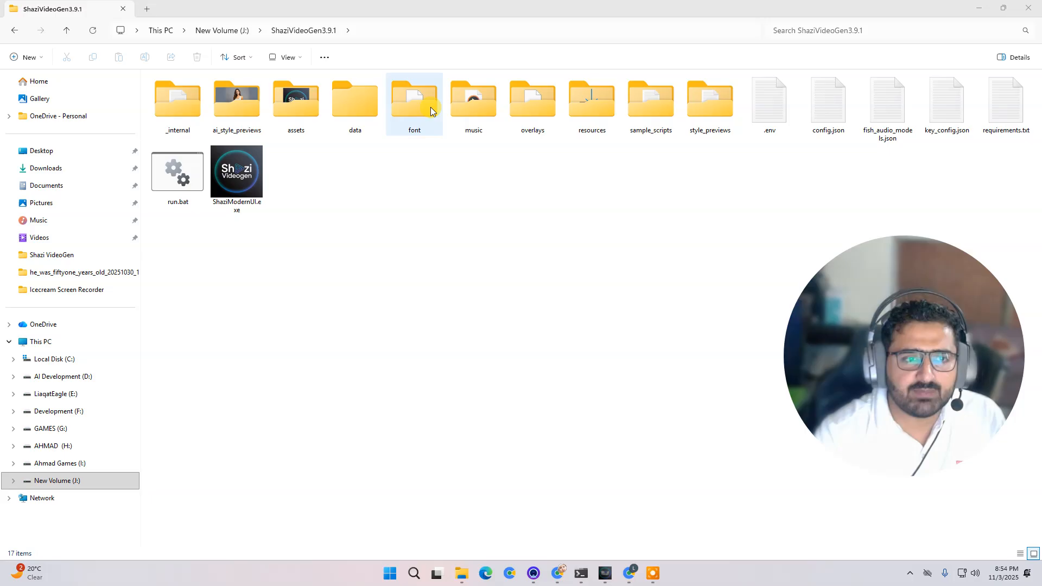
{"action": "double_click", "coordinate": [414, 98]}
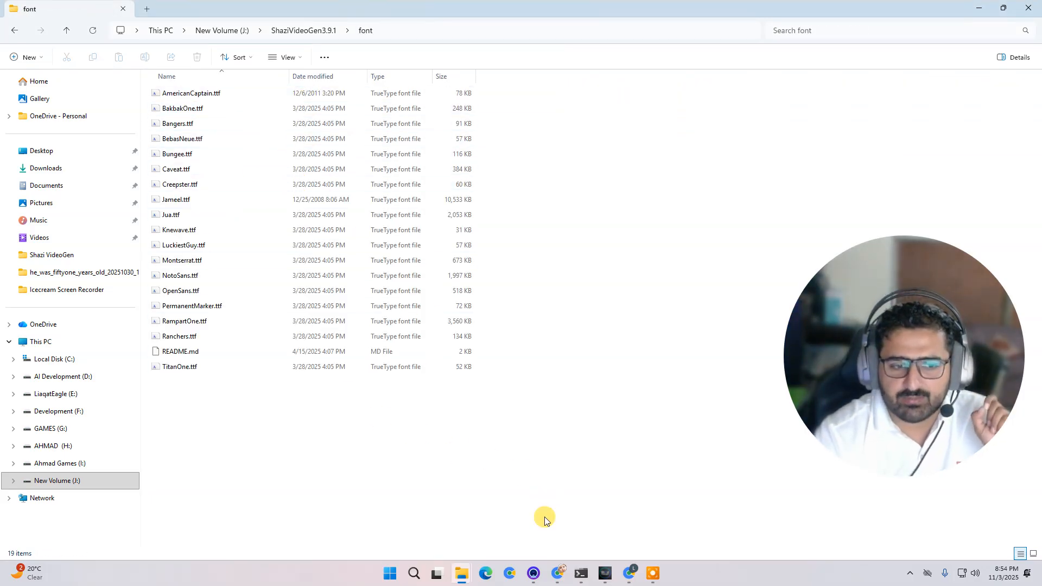
- Switch to the browser, search the web for best fonts, and open dafont.com's top fonts page
{"action": "left_click", "coordinate": [560, 575]}
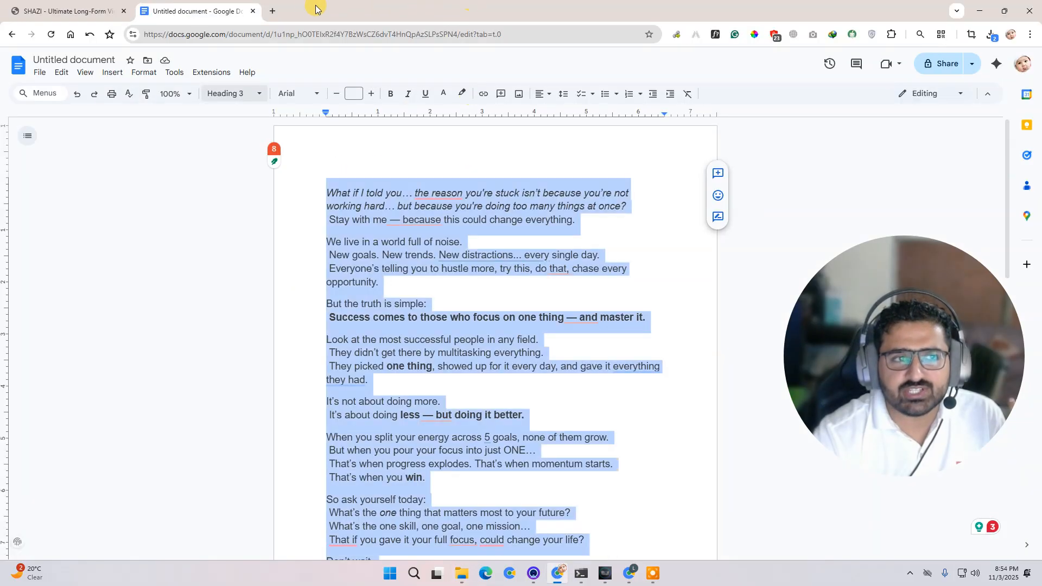
{"action": "left_click", "coordinate": [283, 9]}
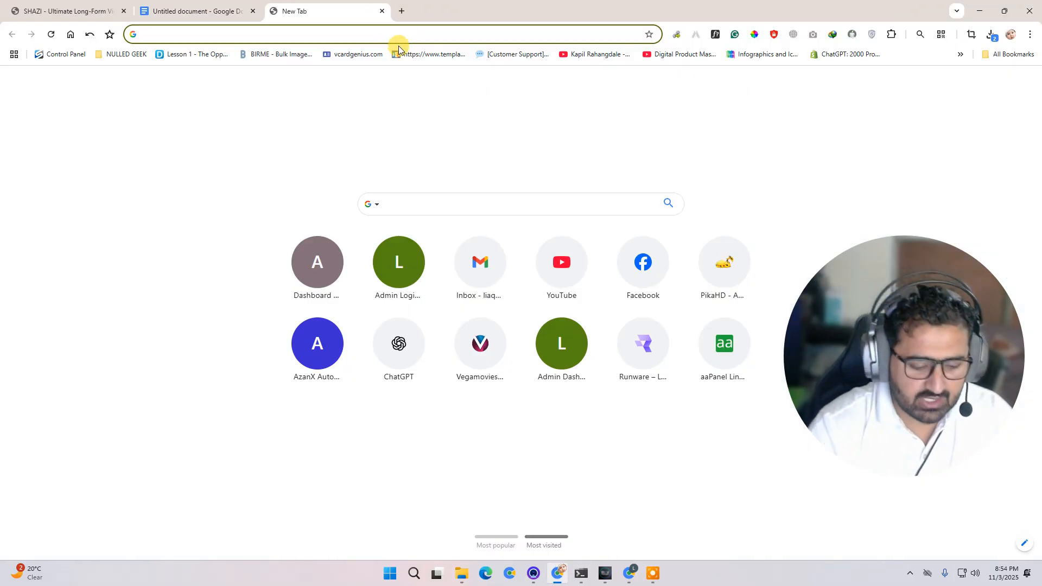
{"action": "type", "text": "best fonts"}
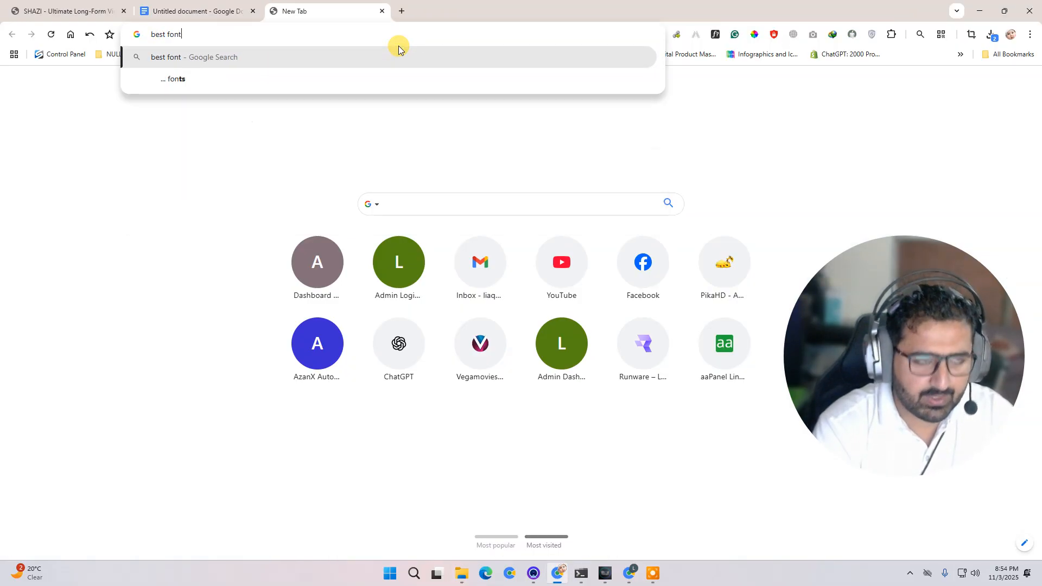
{"action": "key", "text": "Return"}
{"action": "scroll", "coordinate": [337, 402], "scroll_direction": "down", "scroll_amount": 2}
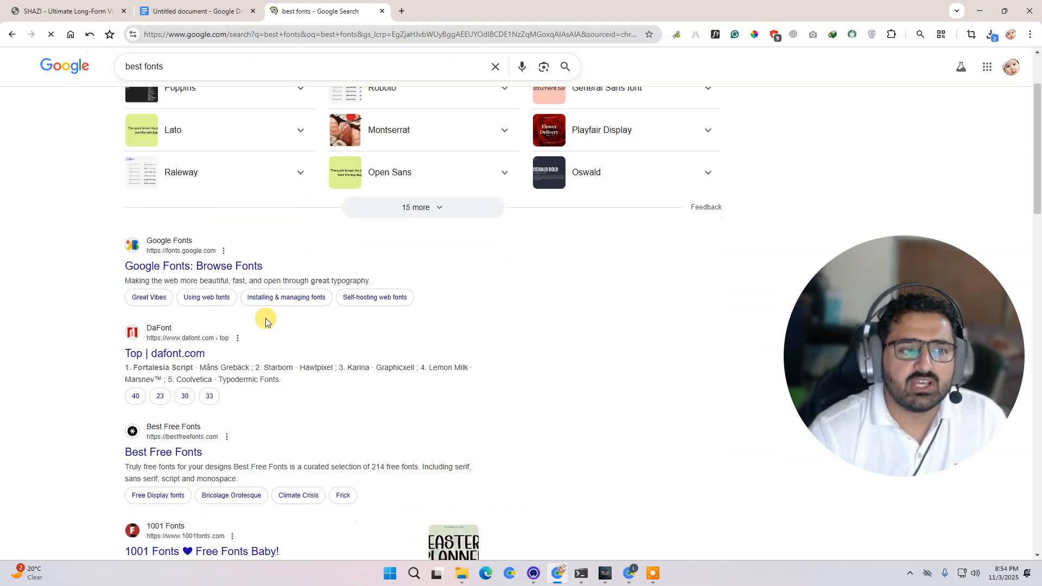
{"action": "left_click", "coordinate": [201, 354]}
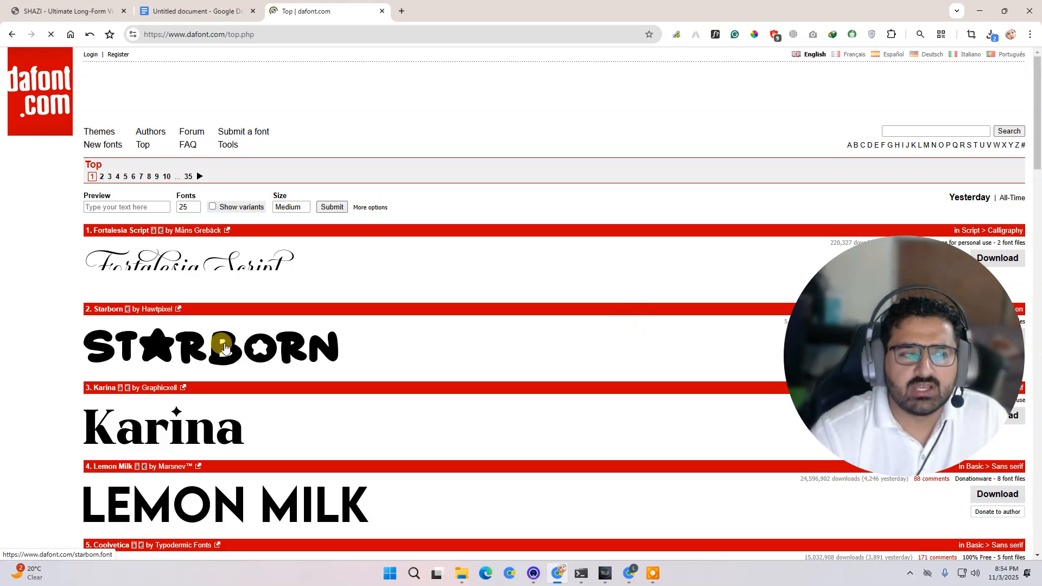
- Download the Starborn font from dafont's top fonts list
{"action": "scroll", "coordinate": [428, 311], "scroll_direction": "down", "scroll_amount": 1}
{"action": "scroll", "coordinate": [427, 311], "scroll_direction": "down", "scroll_amount": 3}
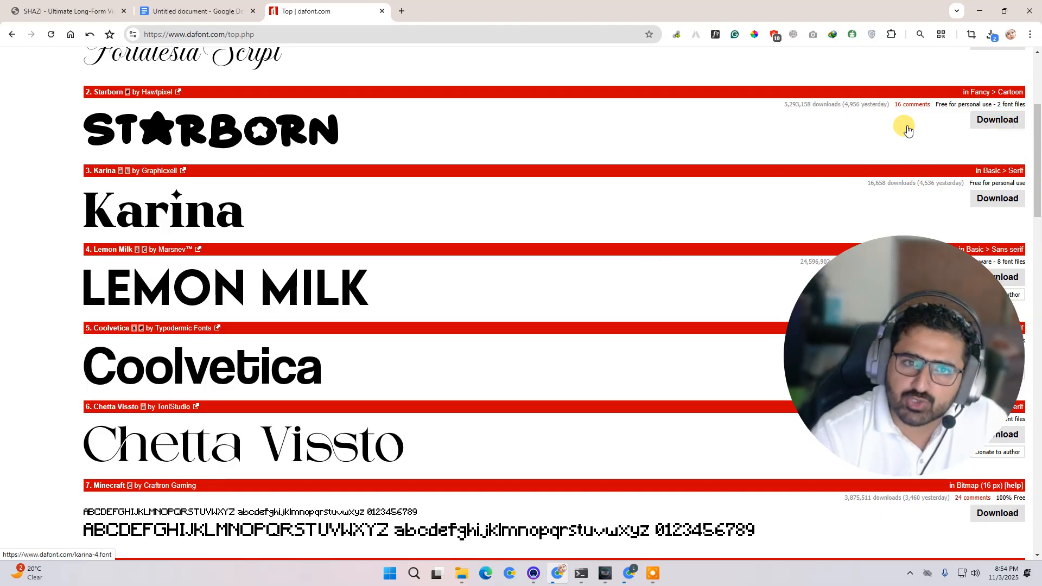
{"action": "left_click", "coordinate": [991, 36]}
{"action": "left_click", "coordinate": [583, 133]}
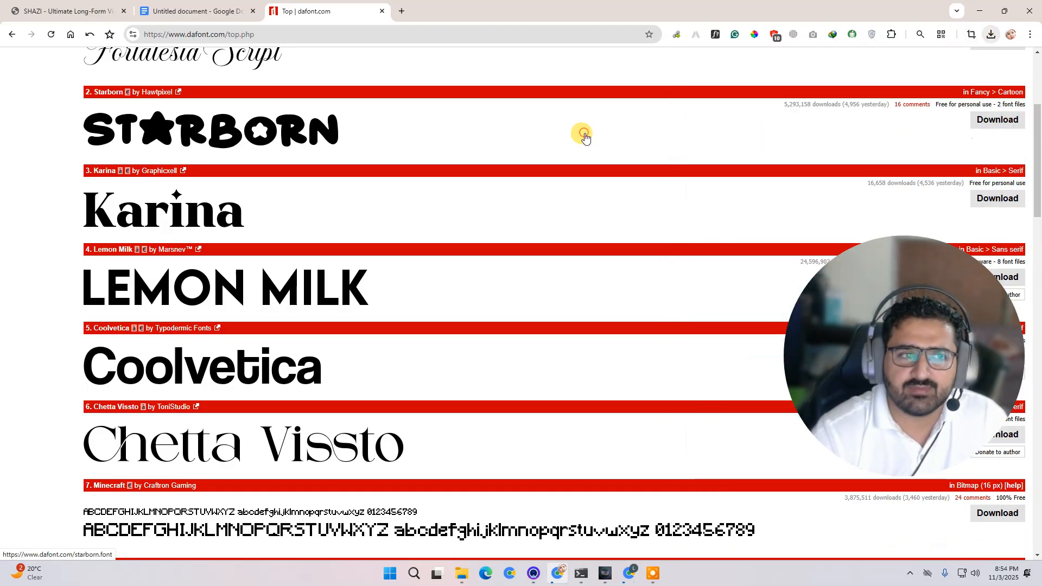
{"action": "left_click", "coordinate": [542, 334]}
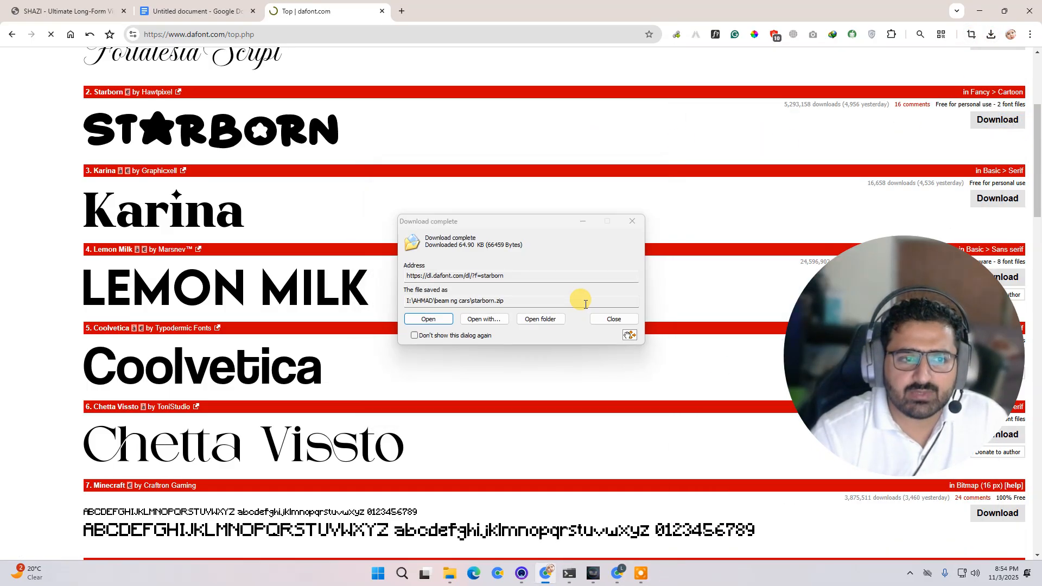
- Open the download folder and extract starborn.zip into a starborn folder
{"action": "left_click", "coordinate": [544, 319]}
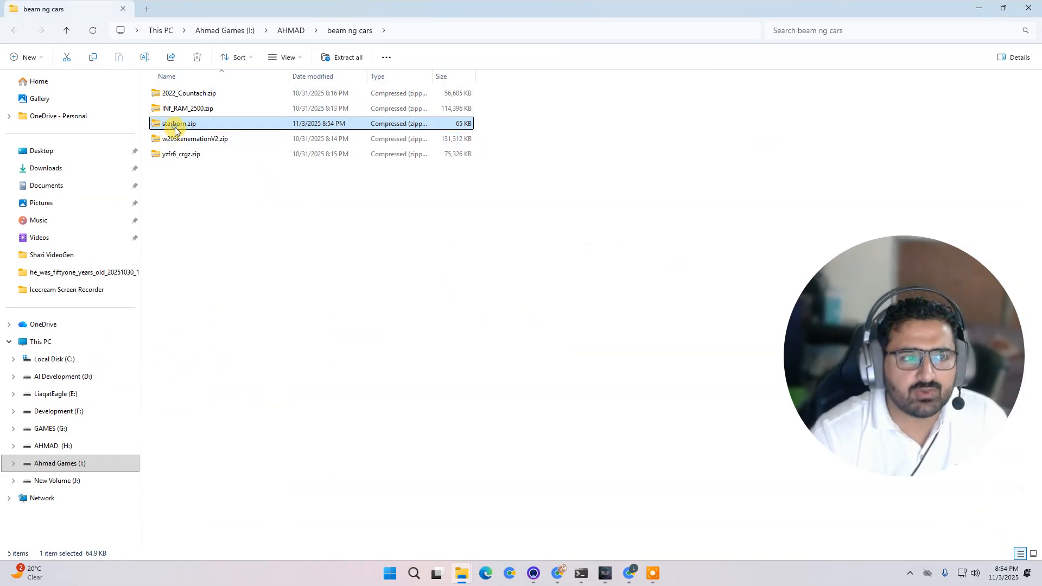
{"action": "right_click", "coordinate": [175, 127]}
{"action": "mouse_move", "coordinate": [314, 403]}
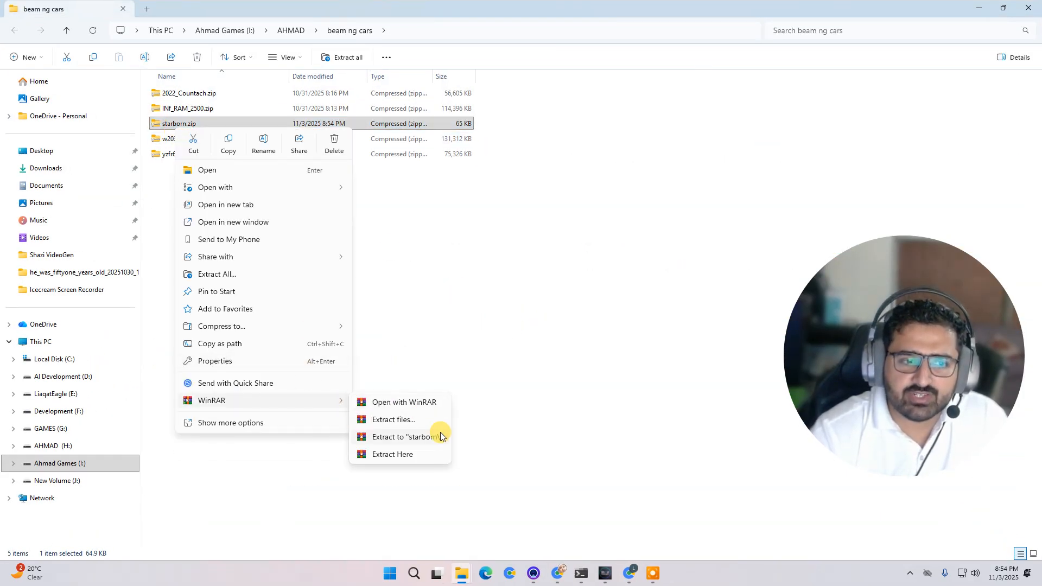
{"action": "left_click", "coordinate": [438, 433]}
- Open the starborn folder and copy the Starborn.ttf font file
{"action": "double_click", "coordinate": [176, 168]}
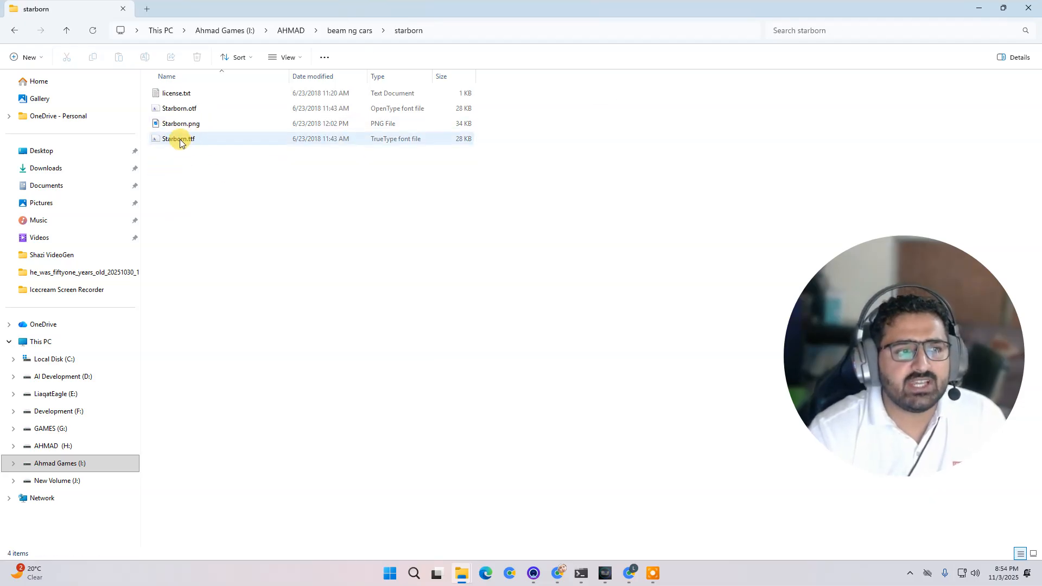
{"action": "left_click", "coordinate": [179, 139]}
{"action": "key", "text": "ctrl+c"}
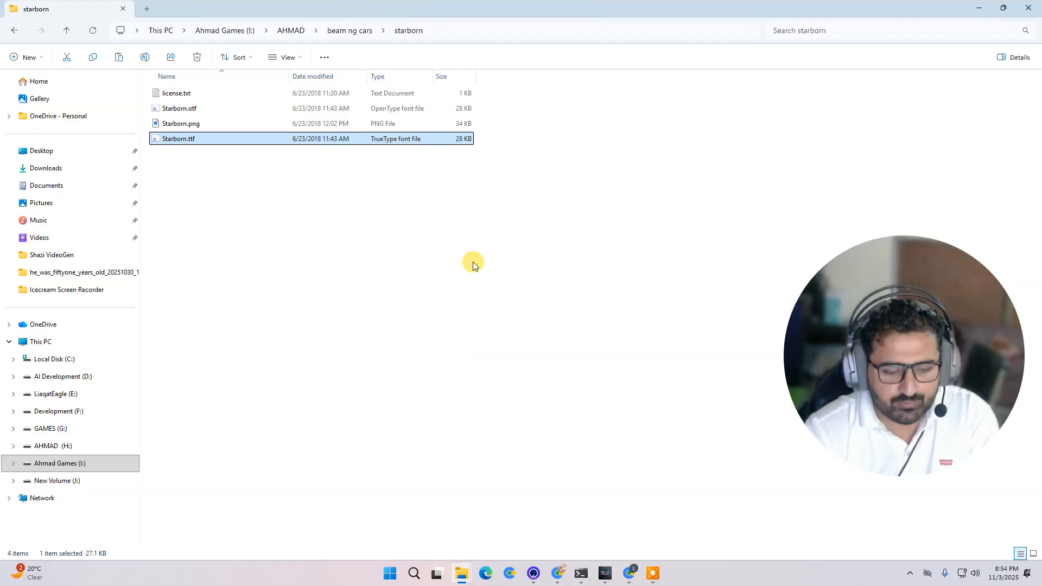
- Paste the Starborn.ttf font file into the font folder of the ShaziVideoGen3.9.1 installation on New Volume (J:)
{"action": "left_click", "coordinate": [461, 573]}
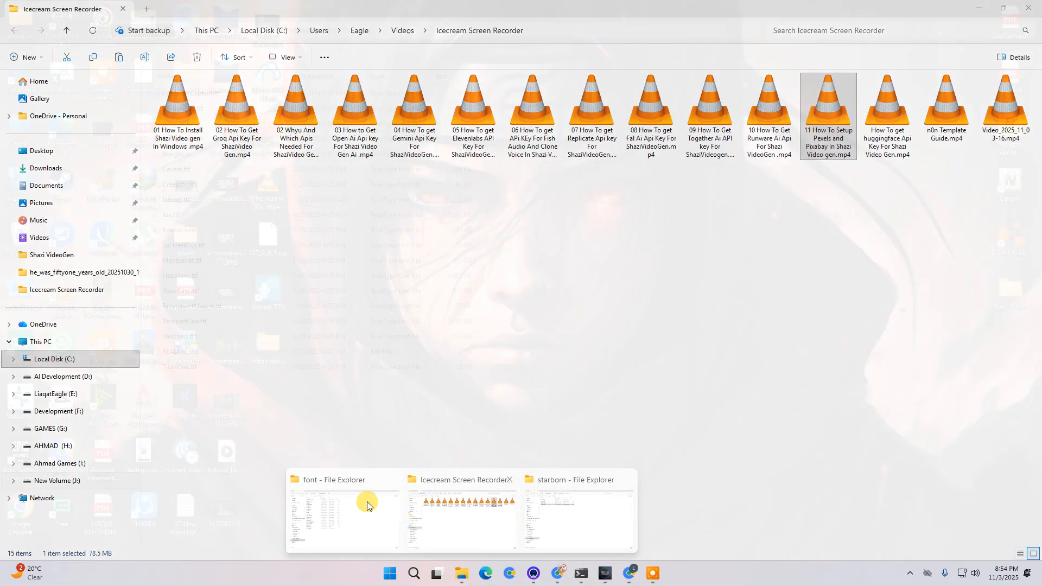
{"action": "left_click", "coordinate": [367, 501]}
{"action": "key", "text": "ctrl+v"}
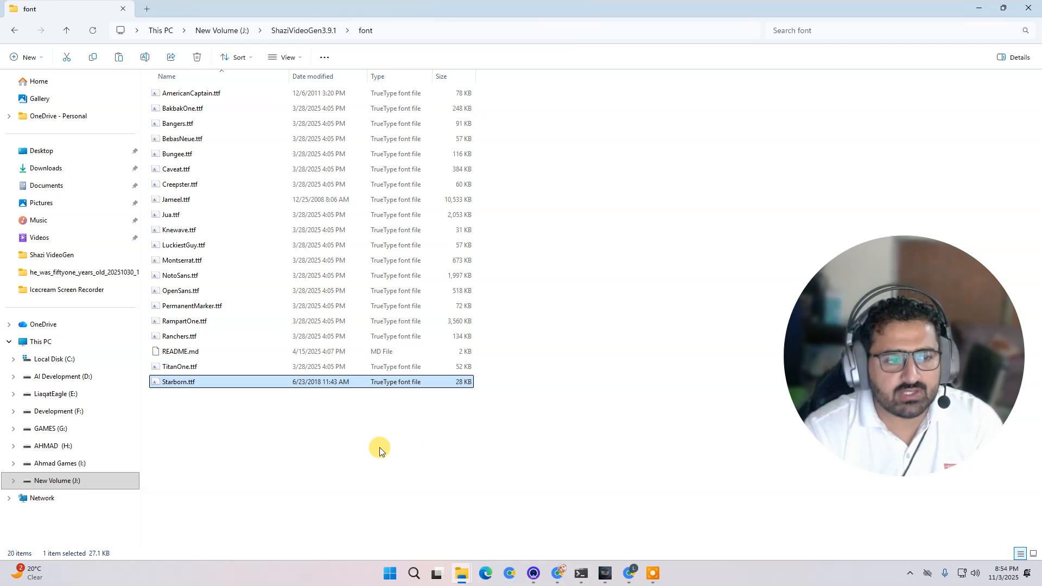
- Switch back to the video generator and refresh its resources, dismissing the confirmation
{"action": "left_click", "coordinate": [605, 573]}
{"action": "left_click_drag", "start_coordinate": [909, 349], "coordinate": [168, 216]}
{"action": "left_click", "coordinate": [833, 69]}
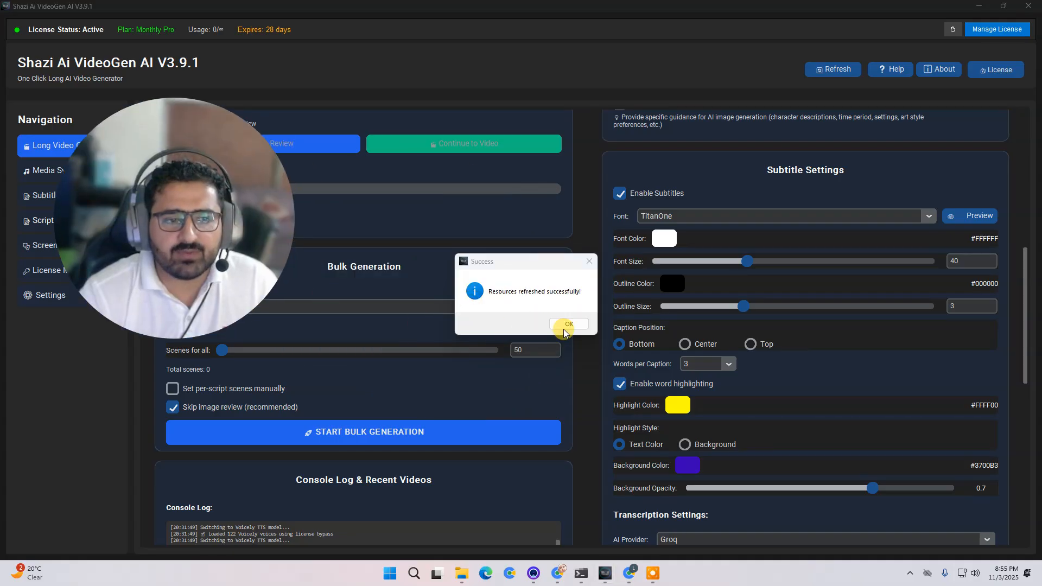
{"action": "left_click", "coordinate": [572, 324]}
- Set the subtitle font to Starborn and preview it in the font preview window, then close it
{"action": "left_click_drag", "start_coordinate": [246, 245], "coordinate": [501, 256]}
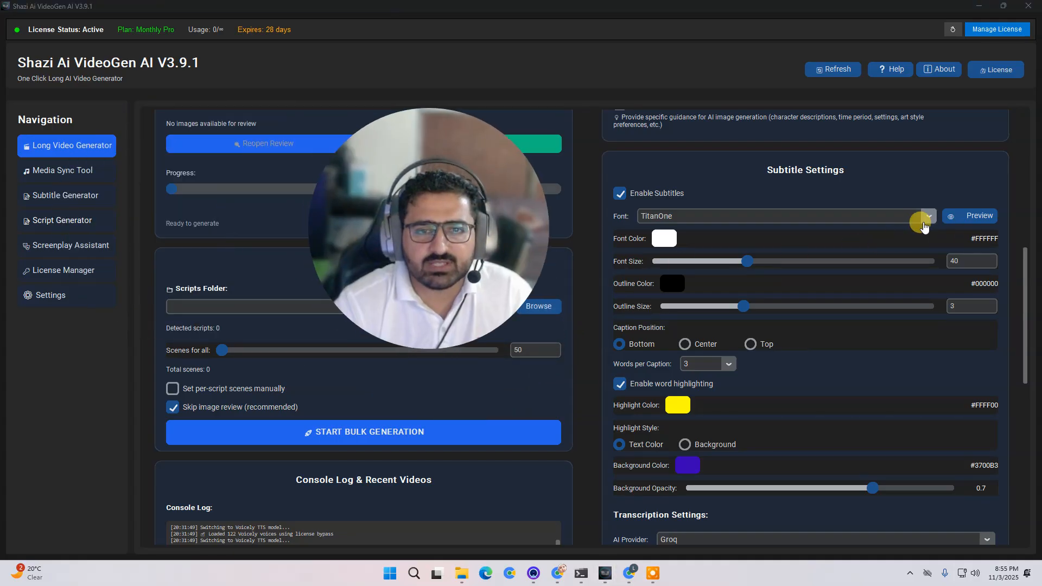
{"action": "left_click", "coordinate": [926, 216]}
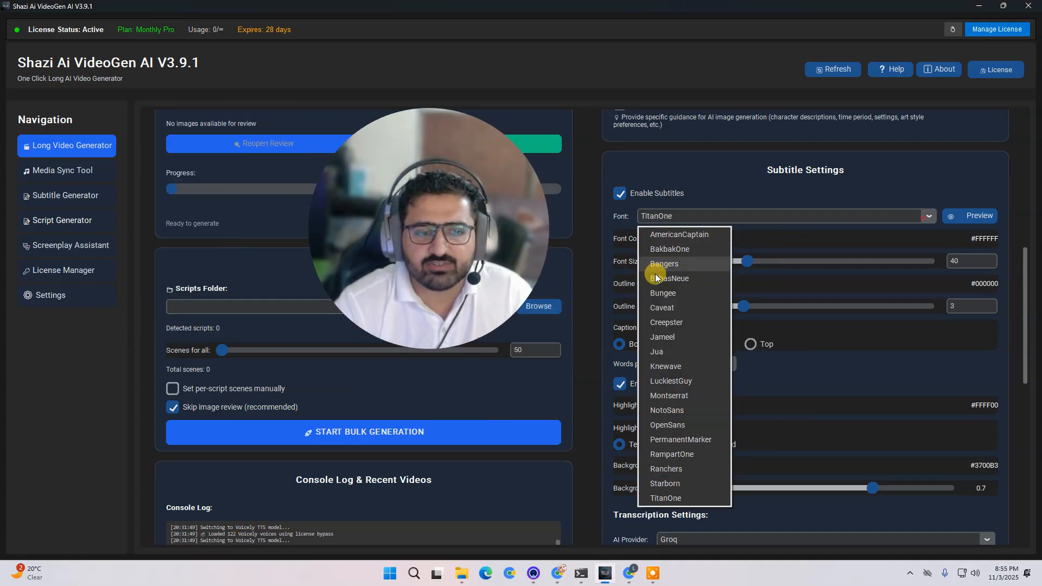
{"action": "left_click", "coordinate": [664, 483]}
{"action": "left_click", "coordinate": [971, 223]}
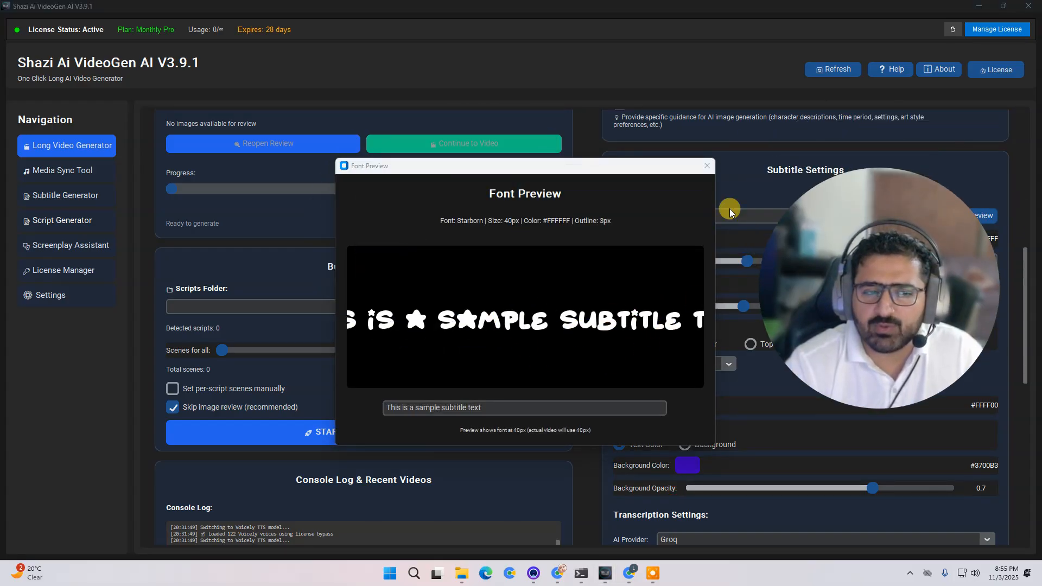
{"action": "left_click", "coordinate": [707, 166]}
{"action": "left_click_drag", "start_coordinate": [871, 317], "coordinate": [755, 307]}
{"action": "left_click", "coordinate": [664, 239]}
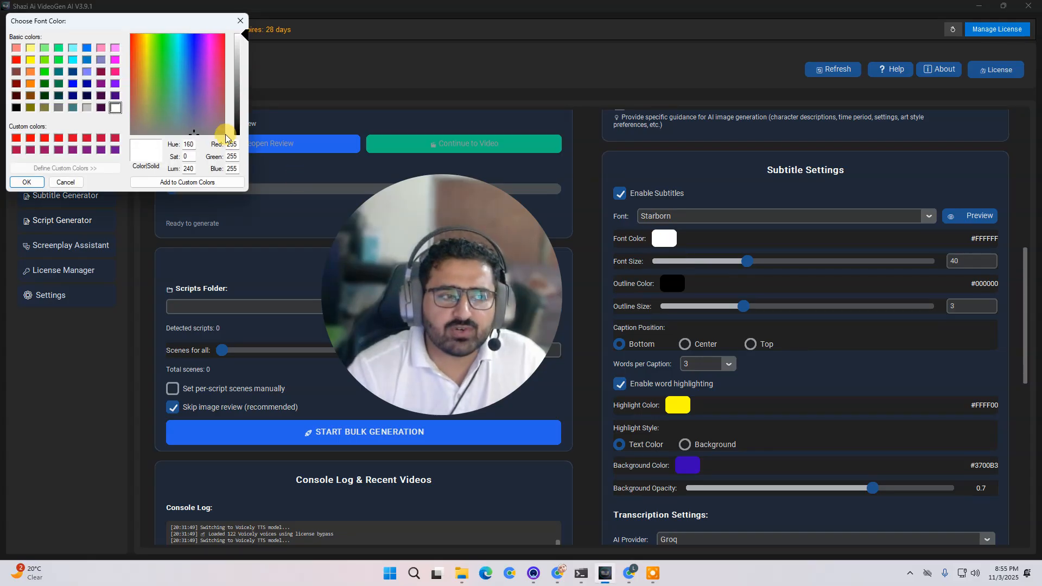
{"action": "left_click", "coordinate": [241, 21]}
- Set the subtitle font size to 69 and the words per caption to 3
{"action": "left_click_drag", "start_coordinate": [743, 261], "coordinate": [885, 266]}
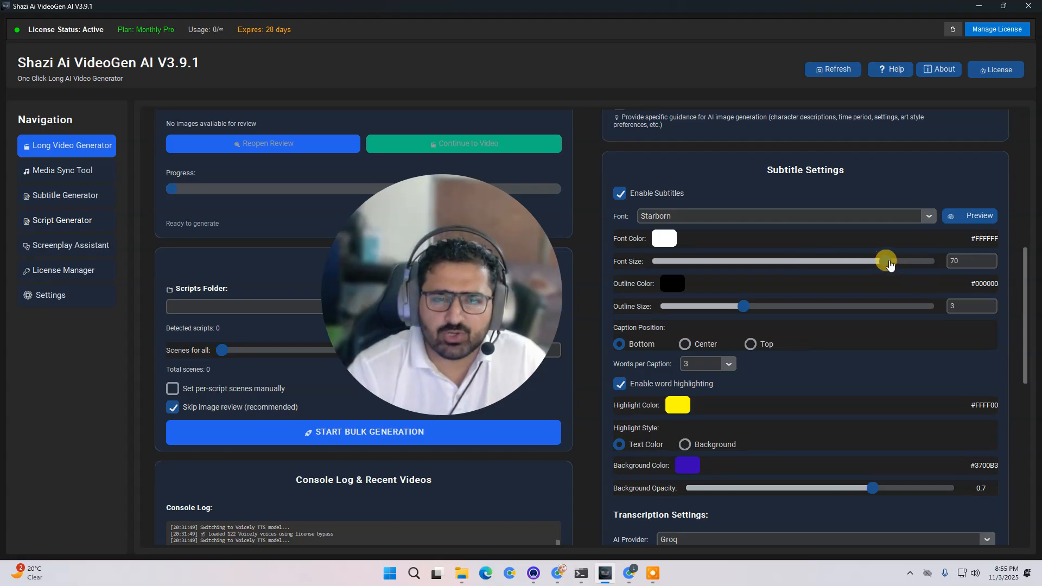
{"action": "left_click", "coordinate": [857, 261]}
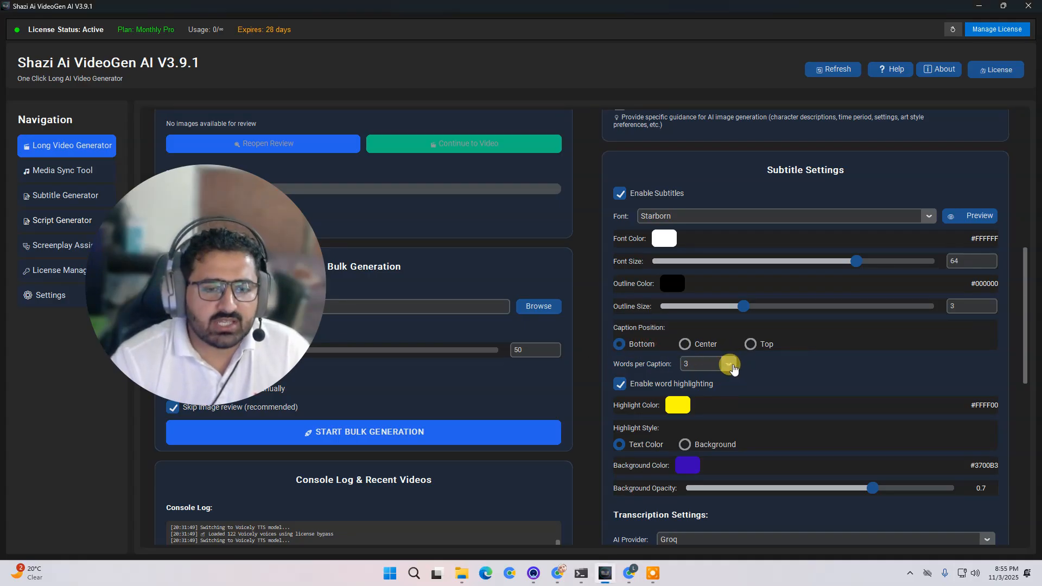
{"action": "left_click", "coordinate": [729, 364]}
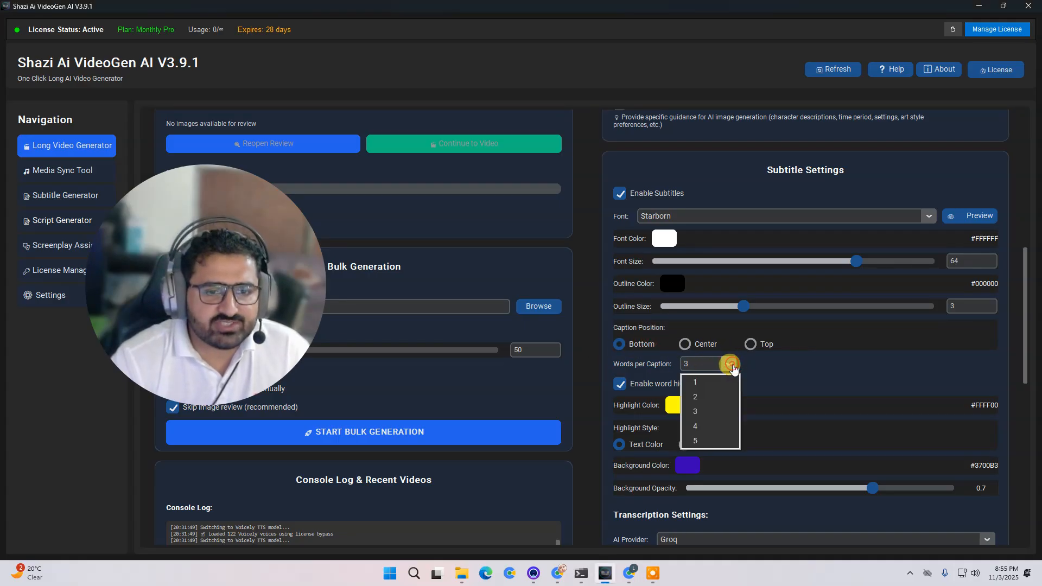
{"action": "left_click", "coordinate": [712, 413]}
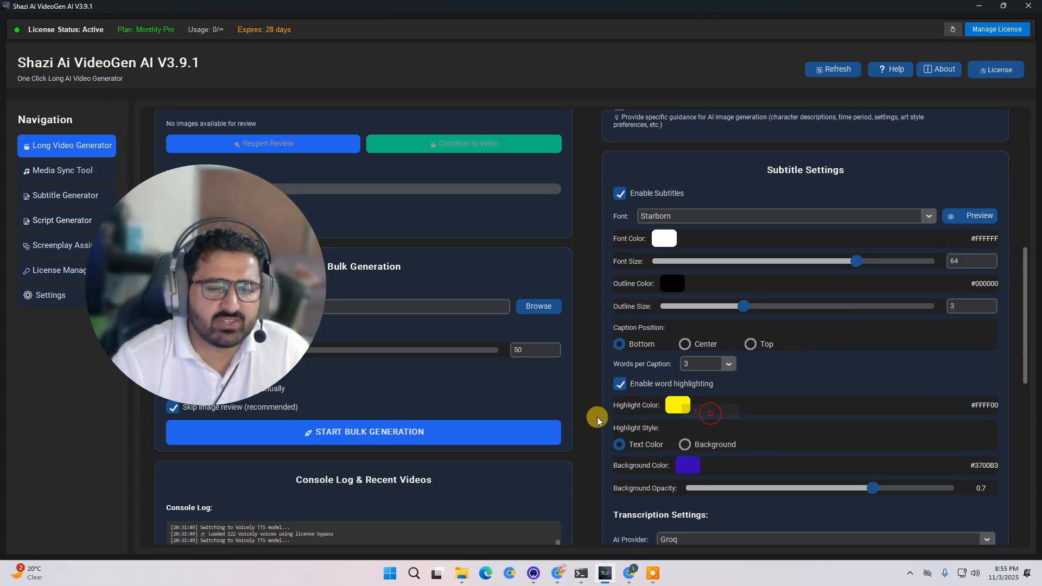
{"action": "left_click_drag", "start_coordinate": [856, 261], "coordinate": [885, 266]}
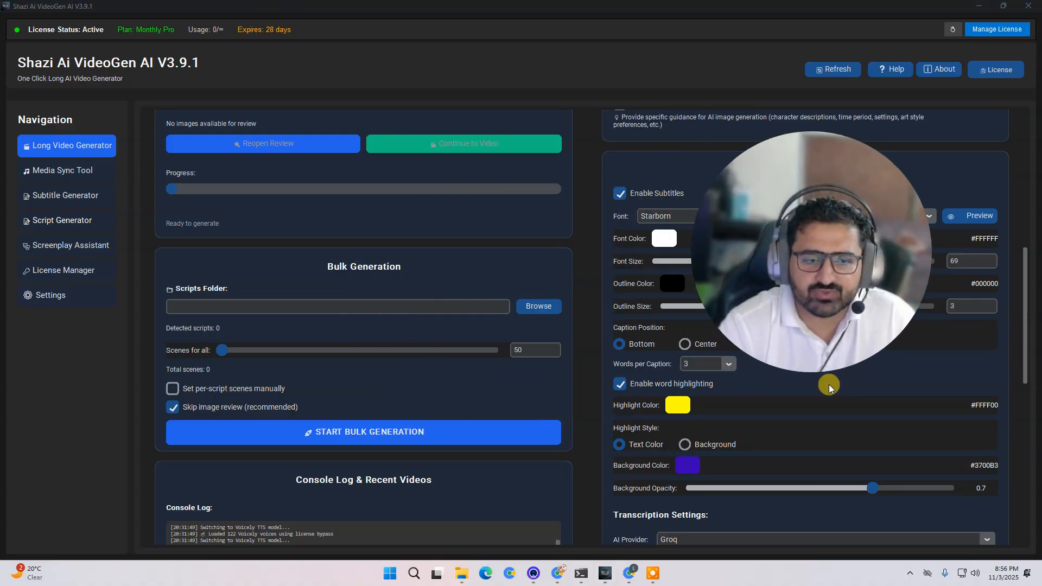
- Switch the transcription provider through OpenAI and Shazi Transcript, returning to Groq
{"action": "scroll", "coordinate": [1026, 296], "scroll_direction": "up", "scroll_amount": 1}
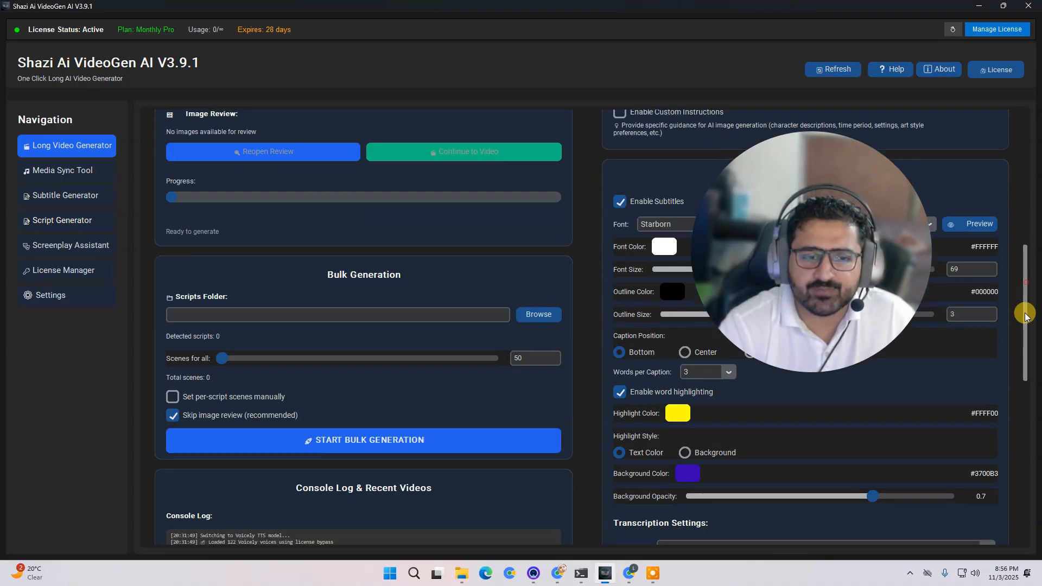
{"action": "scroll", "coordinate": [1021, 326], "scroll_direction": "down", "scroll_amount": 3}
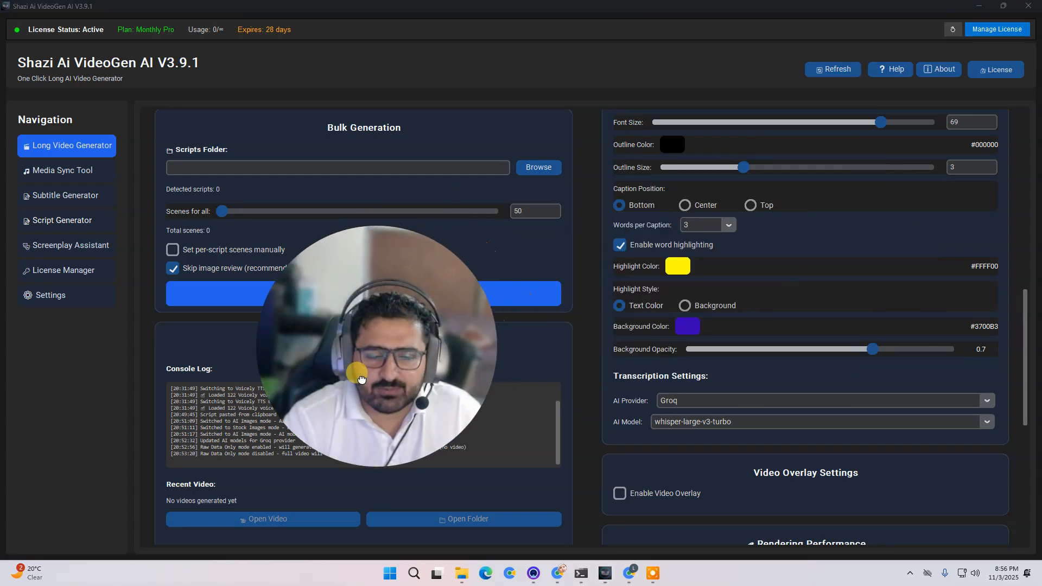
{"action": "left_click", "coordinate": [988, 403]}
{"action": "left_click", "coordinate": [719, 426]}
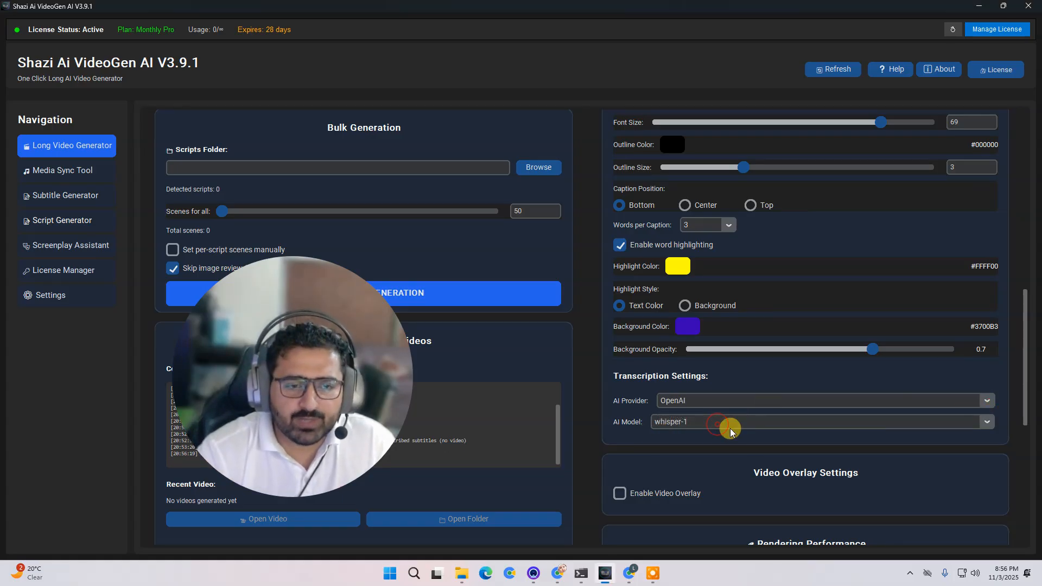
{"action": "left_click", "coordinate": [988, 404]}
{"action": "left_click", "coordinate": [706, 448]}
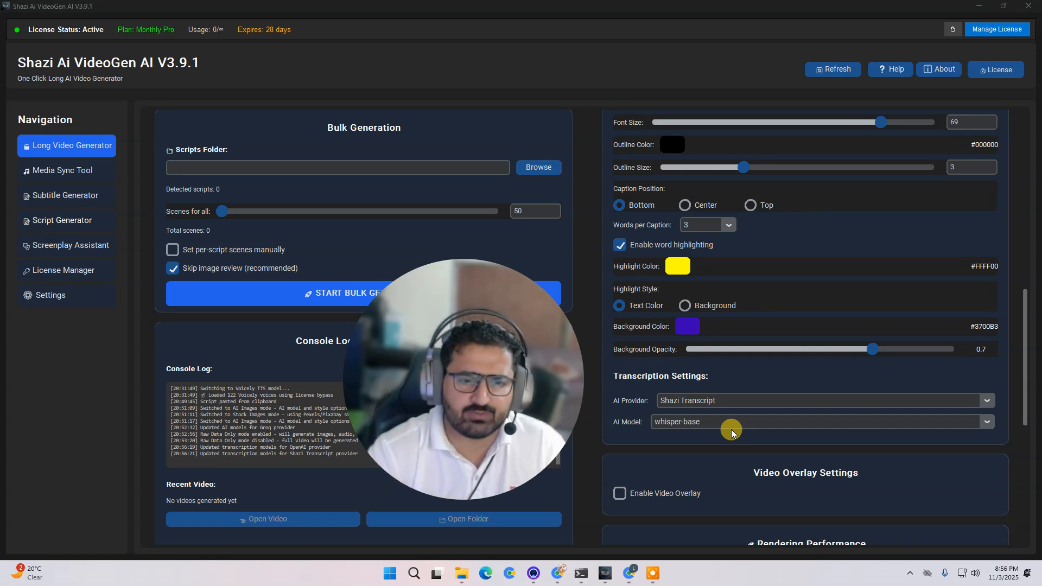
{"action": "left_click", "coordinate": [986, 402]}
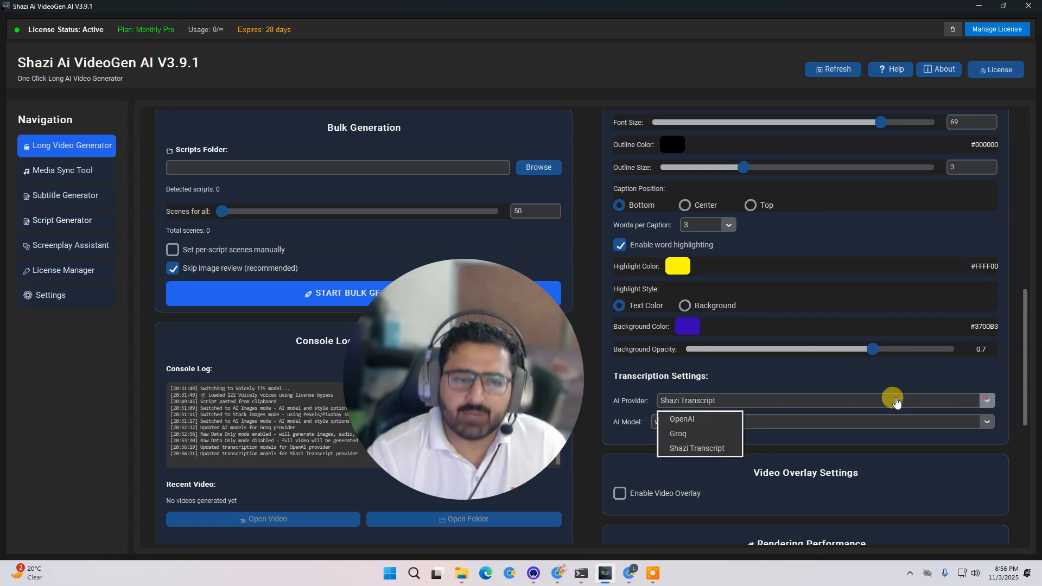
{"action": "left_click", "coordinate": [695, 433]}
- Toggle the Enable Video Overlay option on and off again
{"action": "left_click_drag", "start_coordinate": [482, 419], "coordinate": [361, 304]}
{"action": "scroll", "coordinate": [781, 460], "scroll_direction": "down", "scroll_amount": 2}
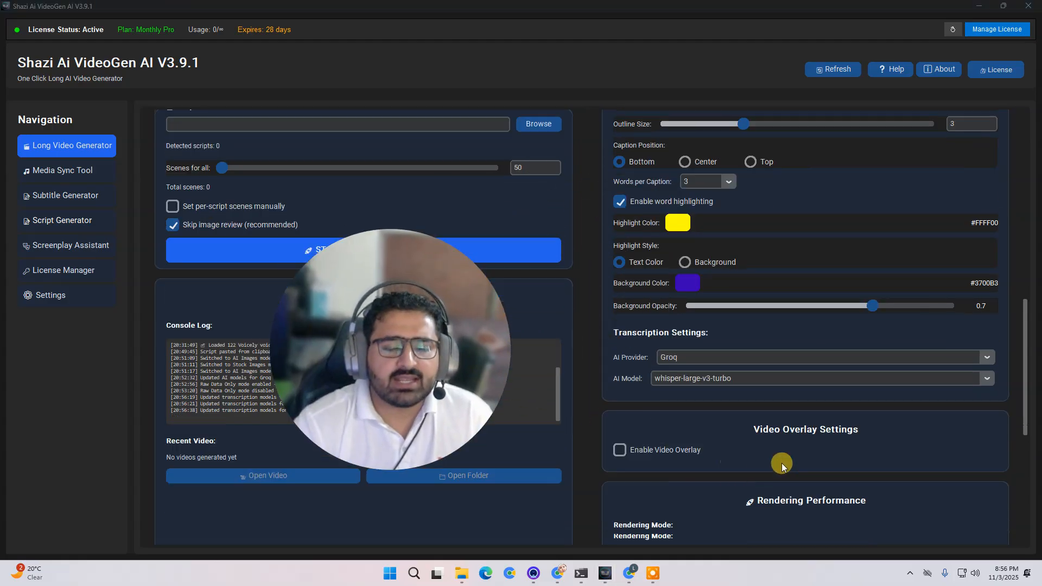
{"action": "scroll", "coordinate": [806, 353], "scroll_direction": "down", "scroll_amount": 1}
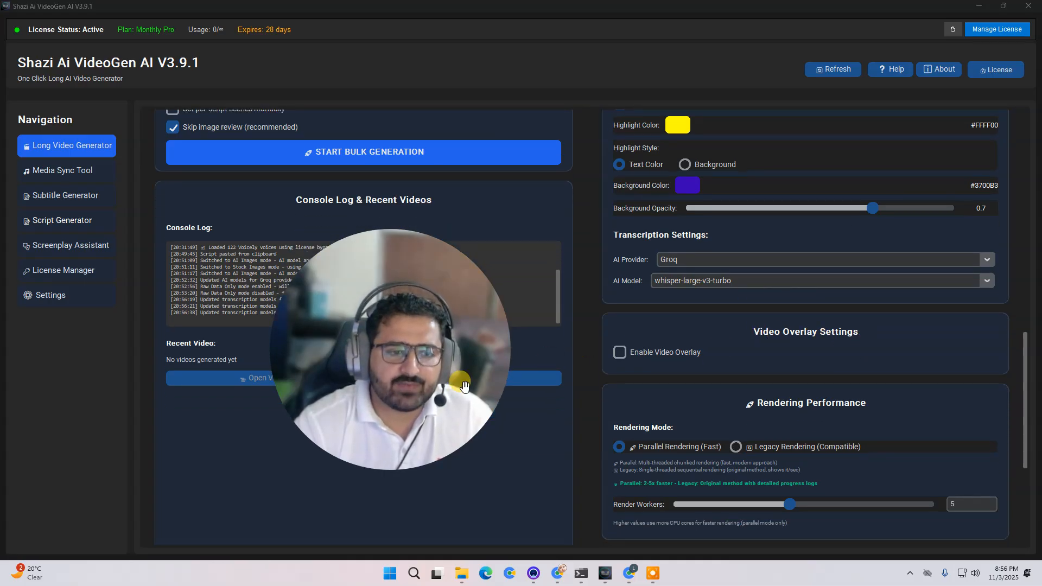
{"action": "left_click_drag", "start_coordinate": [449, 388], "coordinate": [483, 406]}
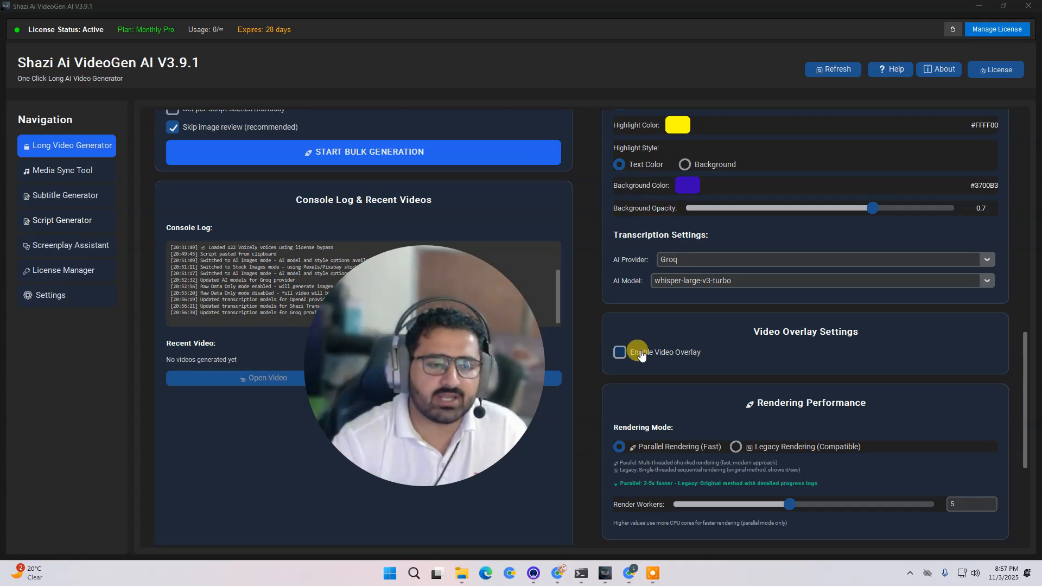
{"action": "left_click", "coordinate": [665, 354]}
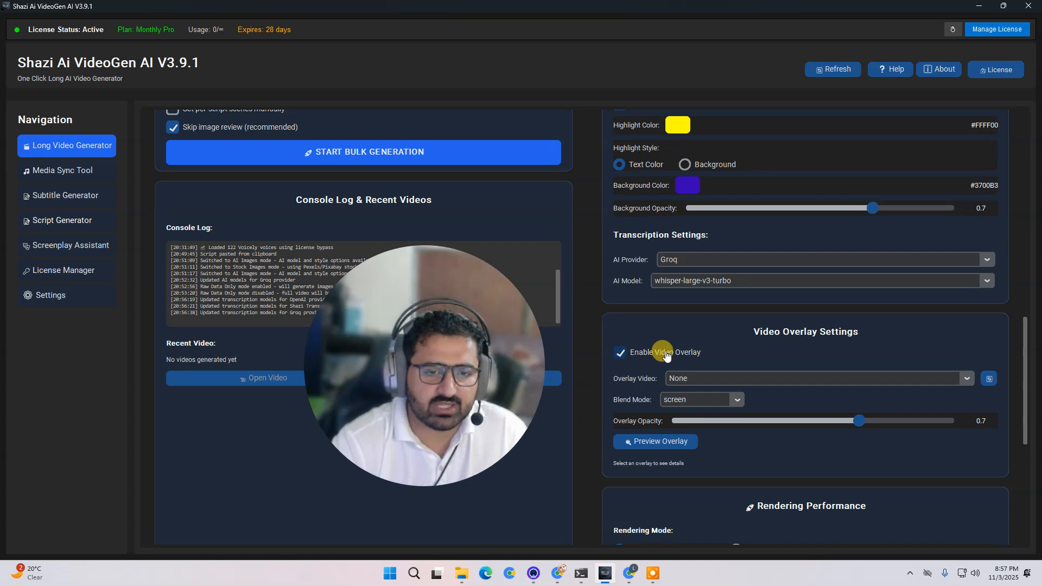
{"action": "left_click", "coordinate": [667, 354]}
- Open the app's overlays folder and play the Free Fire sparks.mp4 overlay clip, then close the player
{"action": "mouse_move", "coordinate": [461, 574]}
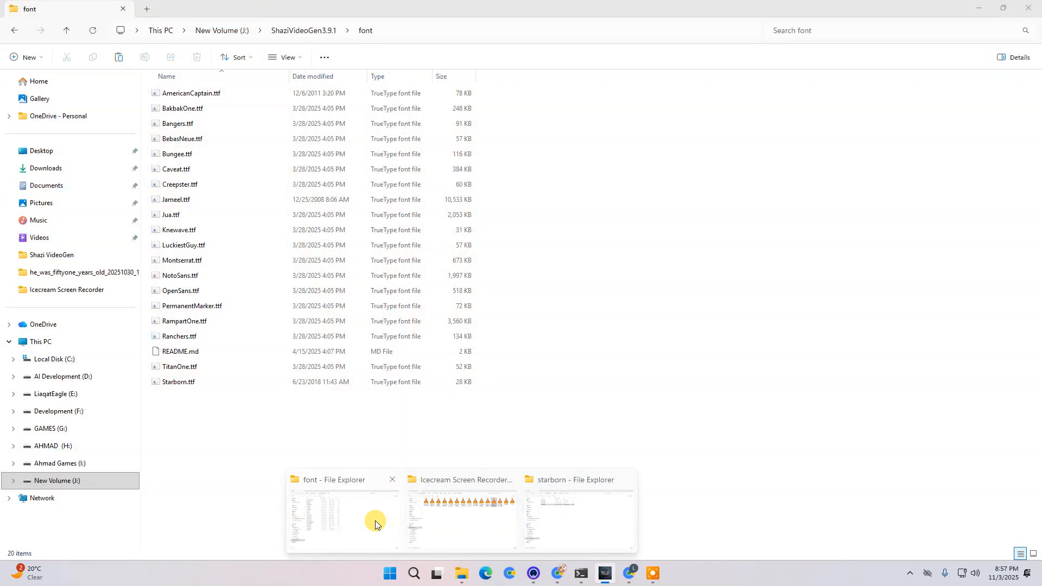
{"action": "left_click", "coordinate": [375, 520]}
{"action": "left_click", "coordinate": [303, 30]}
{"action": "left_click_drag", "start_coordinate": [428, 365], "coordinate": [805, 342]}
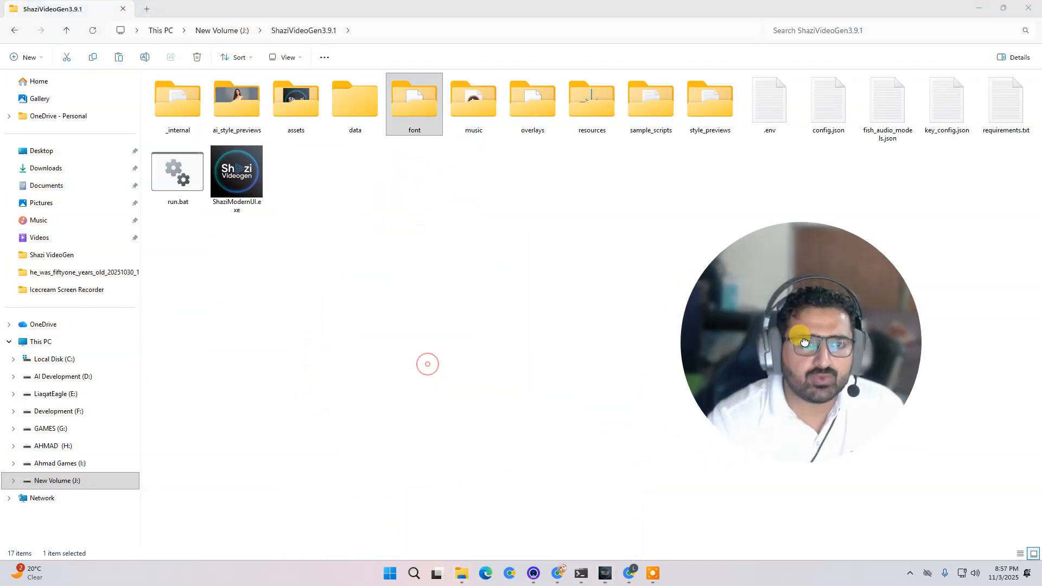
{"action": "double_click", "coordinate": [533, 105]}
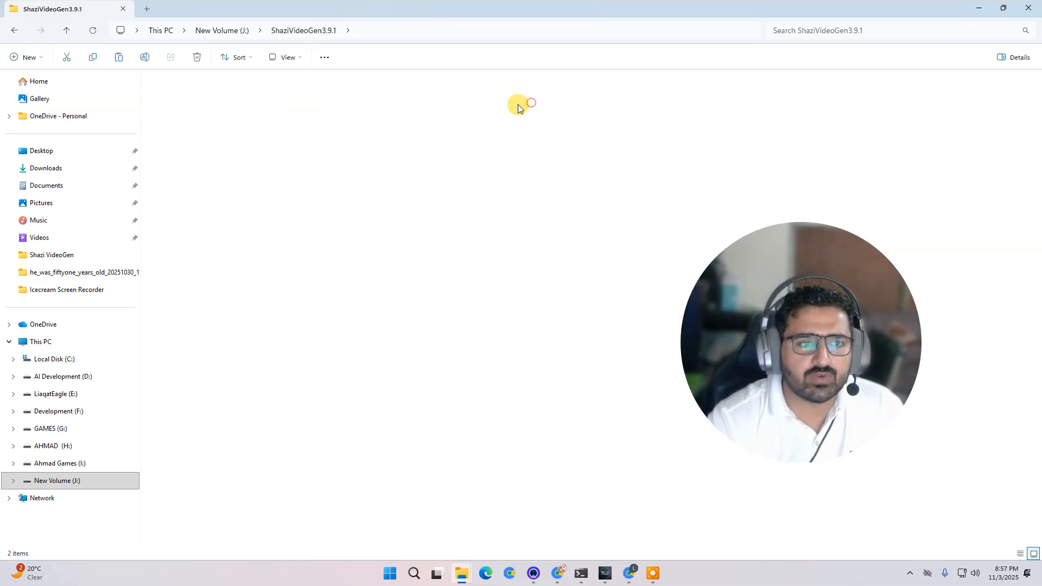
{"action": "double_click", "coordinate": [182, 119]}
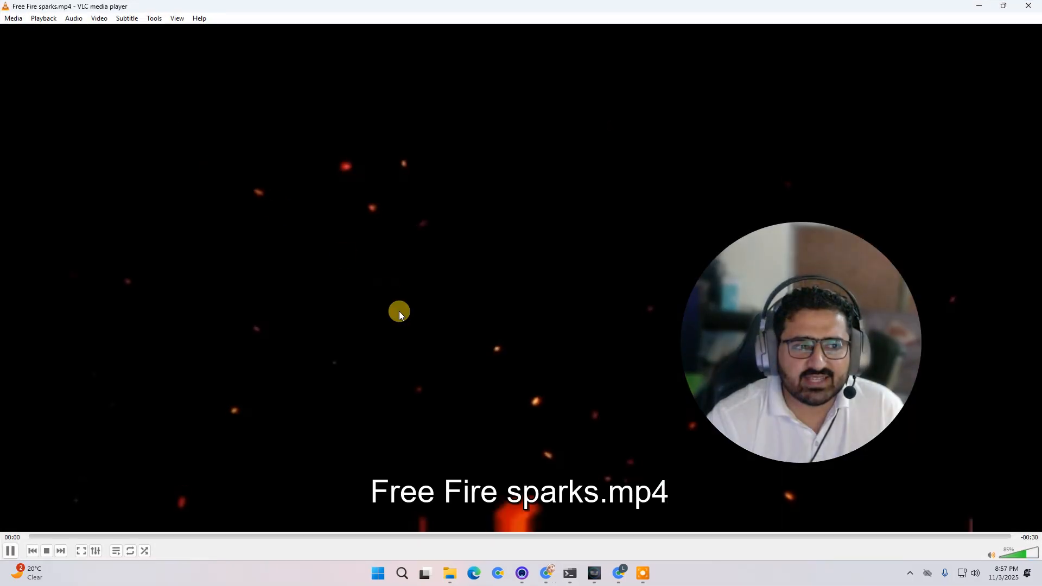
{"action": "left_click", "coordinate": [1029, 6]}
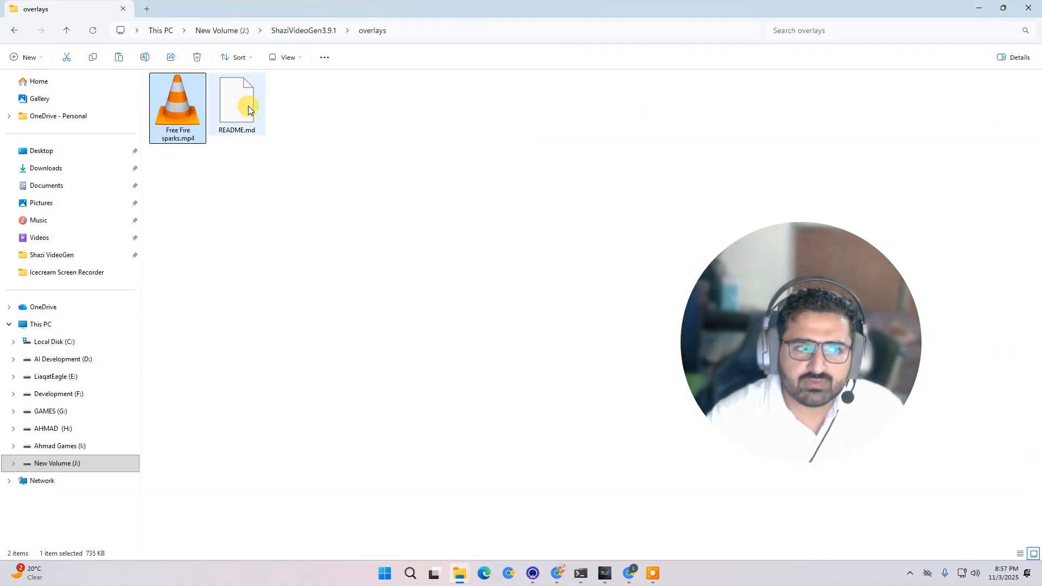
- Enable the video overlay using Free Fire sparks.mp4 with an overlay opacity of 0.8
{"action": "left_click", "coordinate": [451, 344]}
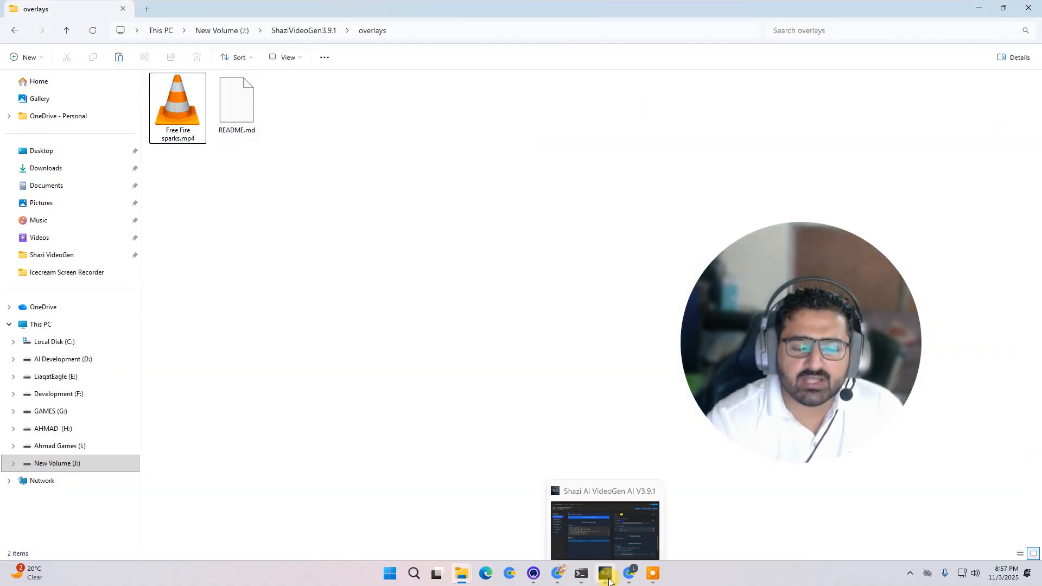
{"action": "left_click", "coordinate": [609, 580]}
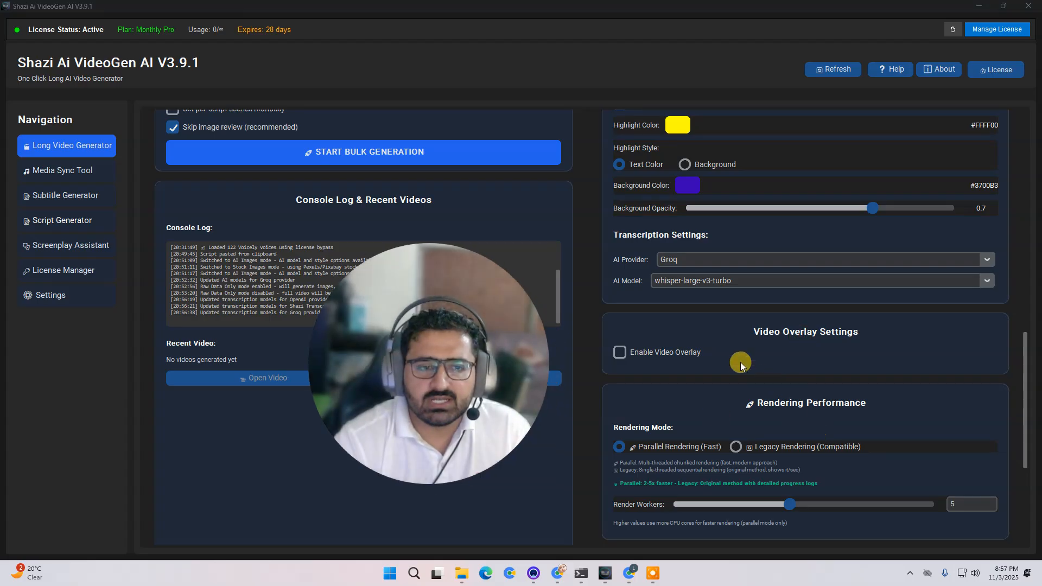
{"action": "left_click", "coordinate": [653, 354]}
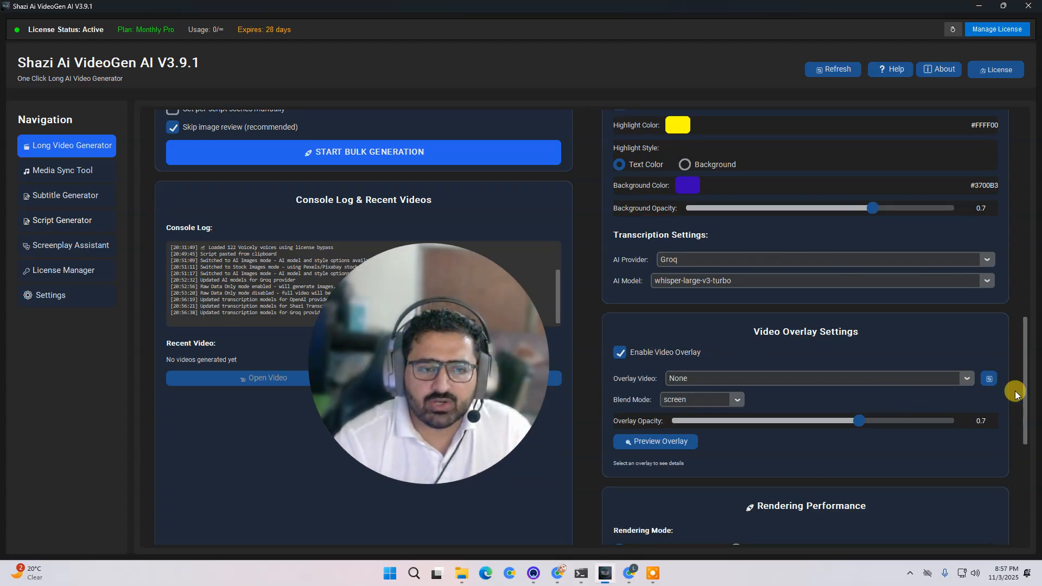
{"action": "left_click", "coordinate": [965, 377]}
{"action": "left_click", "coordinate": [727, 412]}
{"action": "left_click_drag", "start_coordinate": [859, 421], "coordinate": [883, 421]}
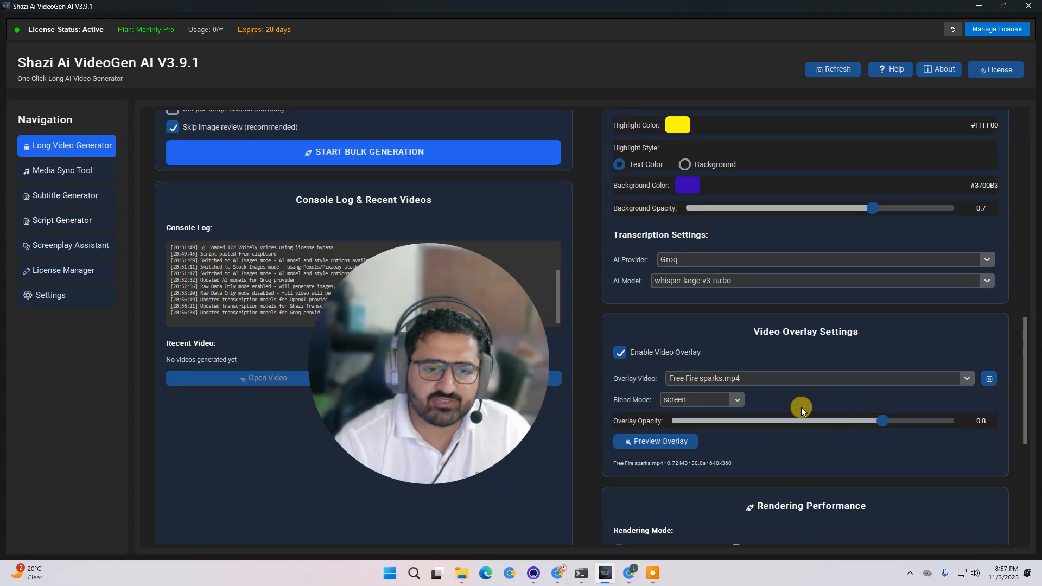
- Disable the video overlay option
{"action": "left_click", "coordinate": [647, 354]}
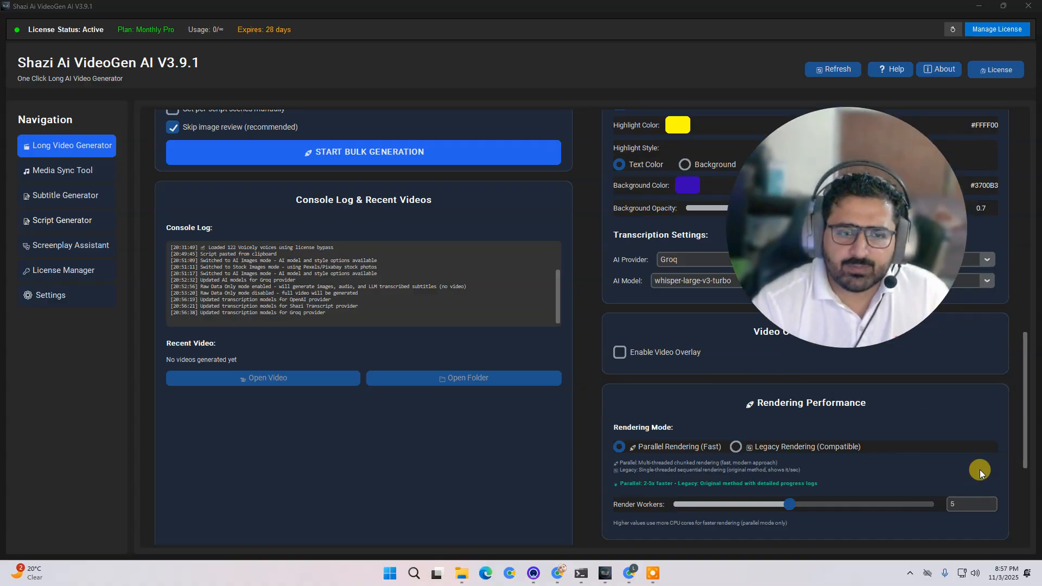
{"action": "scroll", "coordinate": [1026, 380], "scroll_direction": "up", "scroll_amount": 3}
{"action": "scroll", "coordinate": [1025, 380], "scroll_direction": "down", "scroll_amount": 2}
{"action": "left_click_drag", "start_coordinate": [1026, 393], "coordinate": [1025, 419]}
- Switch the rendering mode to Legacy Rendering and back to Parallel Rendering
{"action": "left_click_drag", "start_coordinate": [878, 258], "coordinate": [422, 357]}
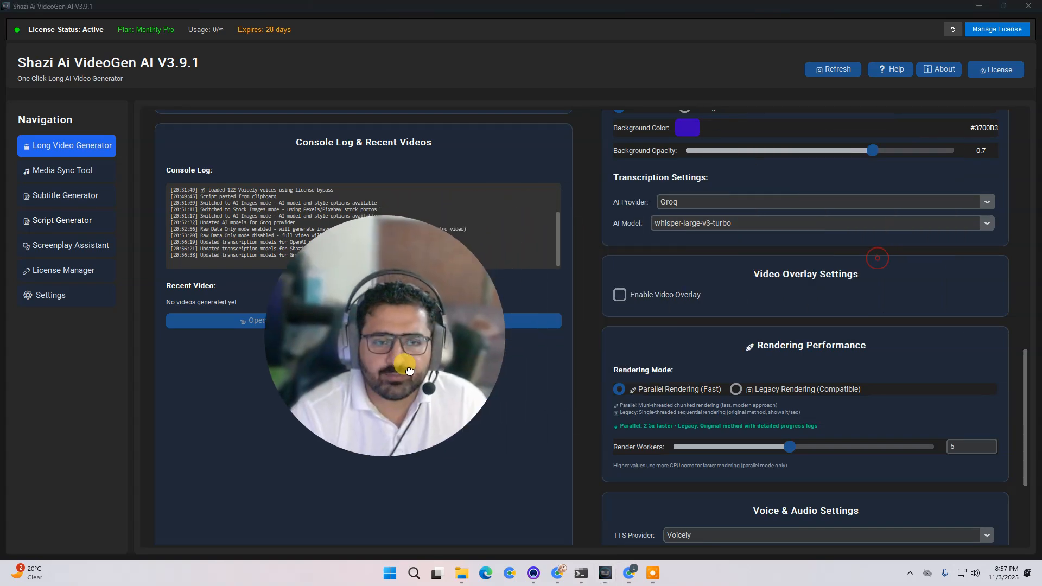
{"action": "left_click", "coordinate": [803, 390]}
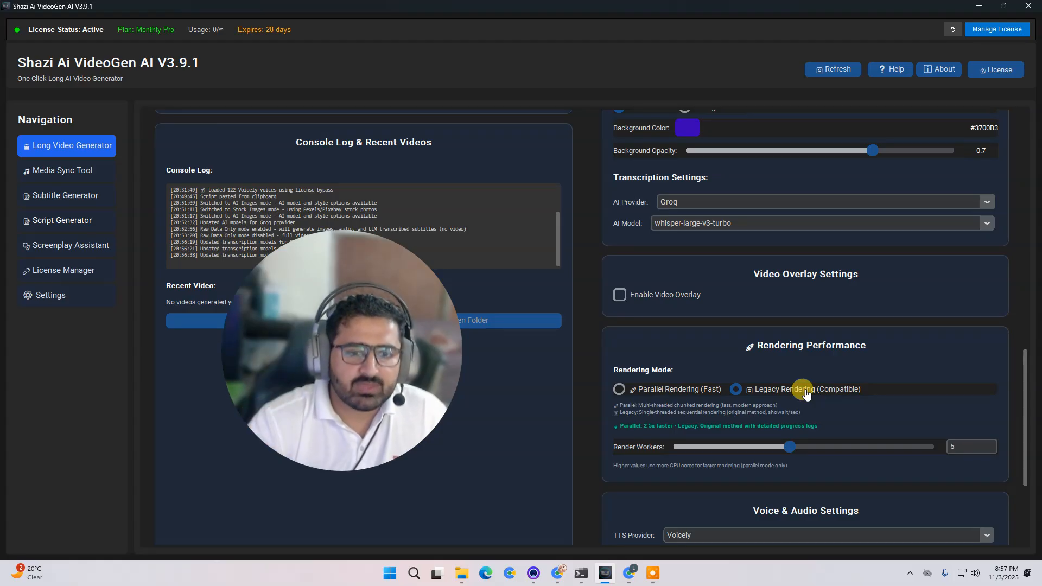
{"action": "left_click_drag", "start_coordinate": [307, 411], "coordinate": [568, 375]}
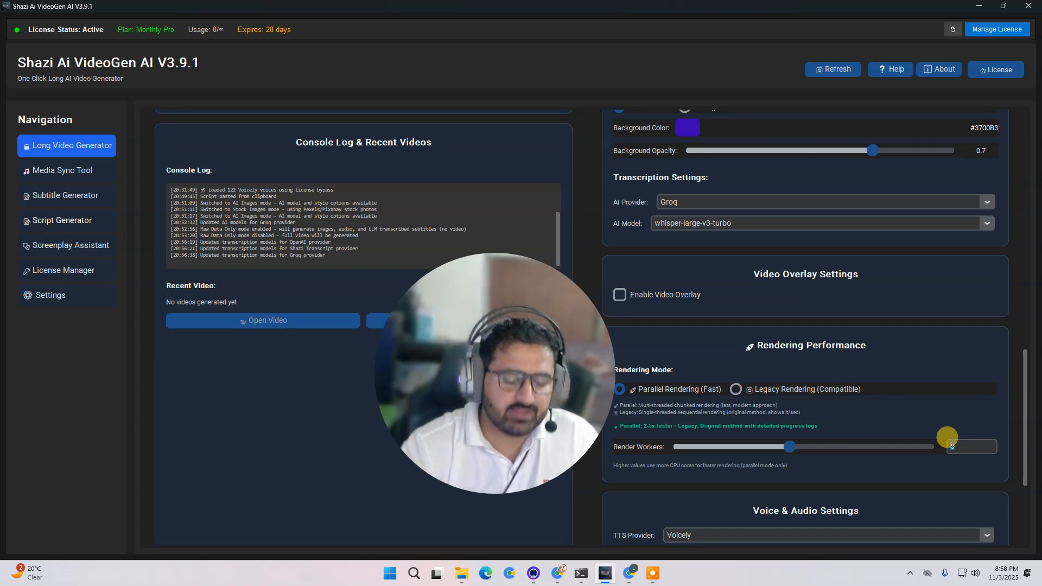
{"action": "left_click", "coordinate": [961, 446]}
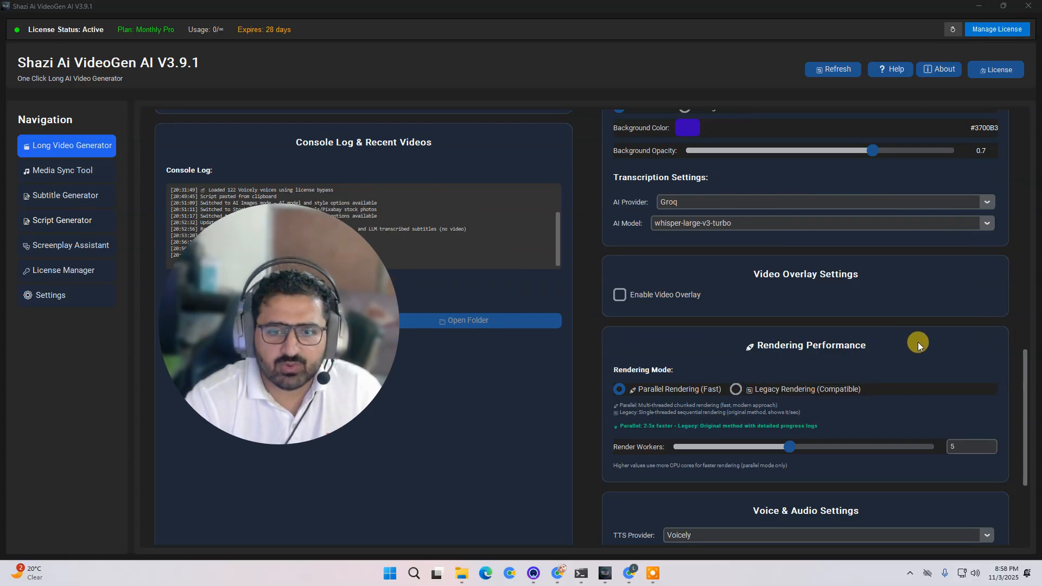
{"action": "scroll", "coordinate": [1018, 391], "scroll_direction": "down", "scroll_amount": 5}
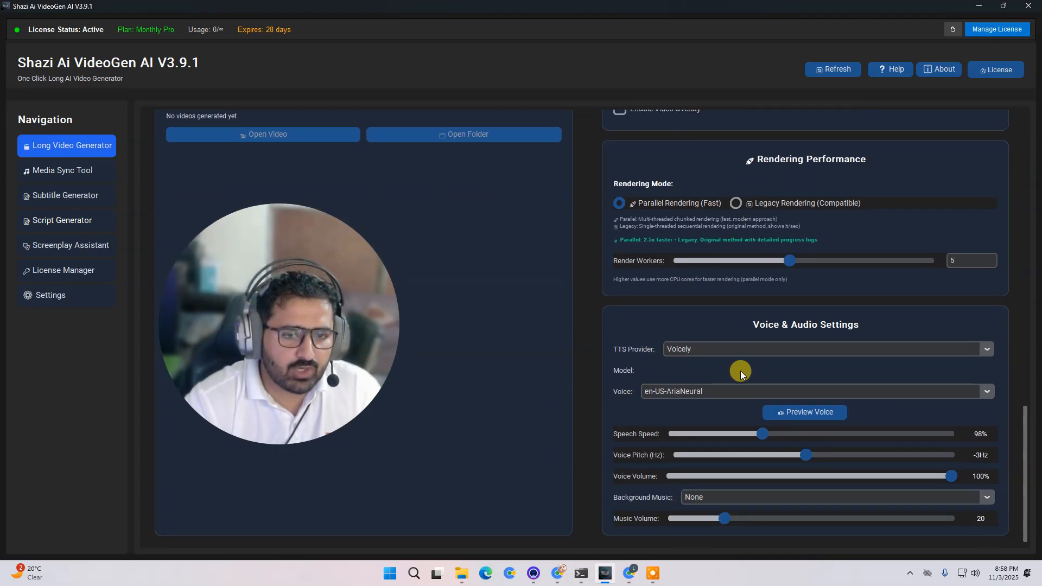
- Switch the TTS provider to OpenAI and back to Voicely
{"action": "left_click", "coordinate": [989, 353]}
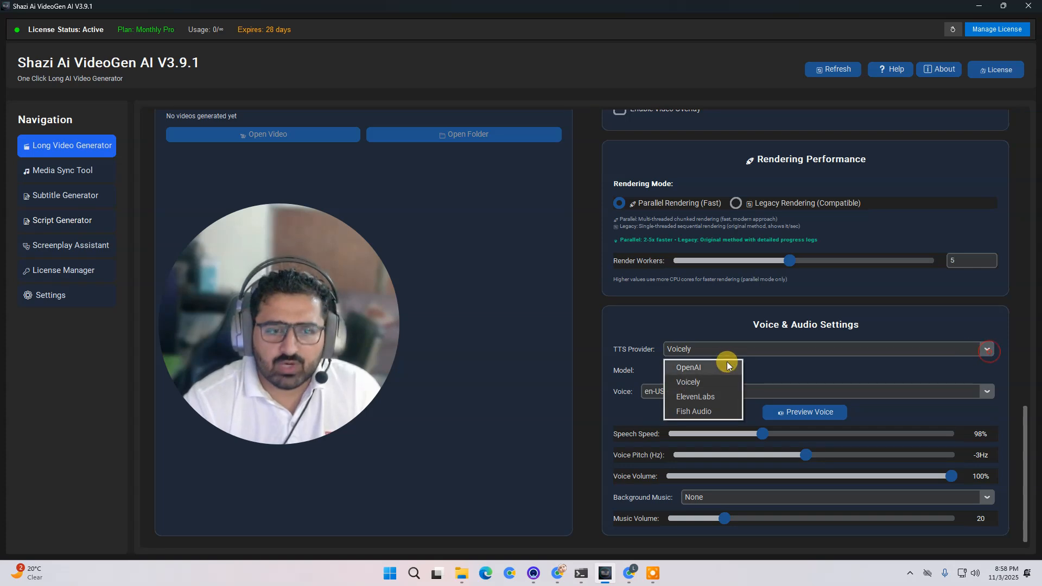
{"action": "left_click", "coordinate": [720, 367]}
{"action": "left_click", "coordinate": [968, 407]}
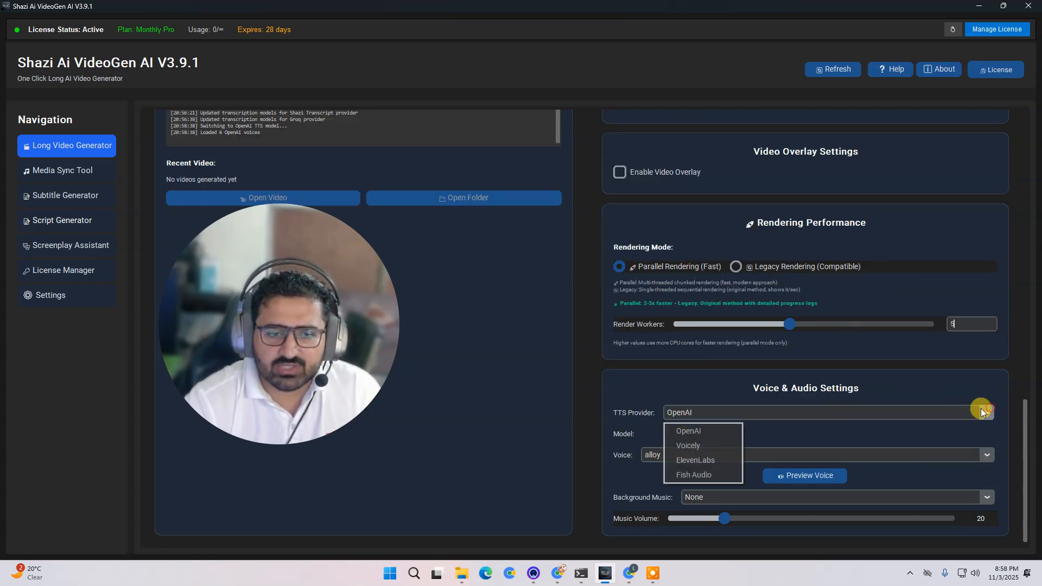
{"action": "left_click", "coordinate": [694, 445]}
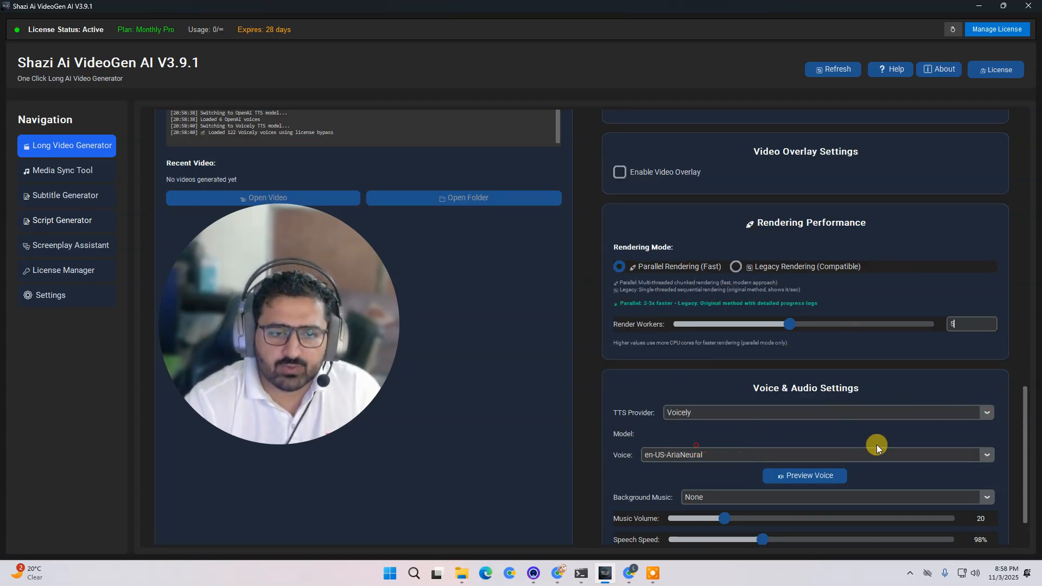
- Select the en-US-AdamMultilingualNeural voice and play its preview, then close the player
{"action": "left_click", "coordinate": [989, 459]}
{"action": "mouse_move", "coordinate": [696, 577]}
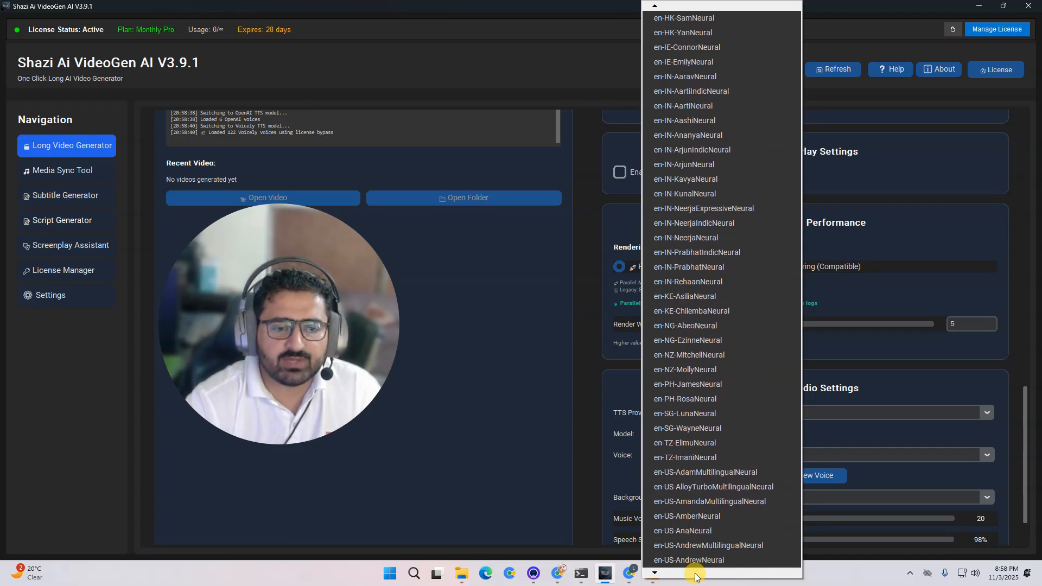
{"action": "left_click", "coordinate": [730, 449]}
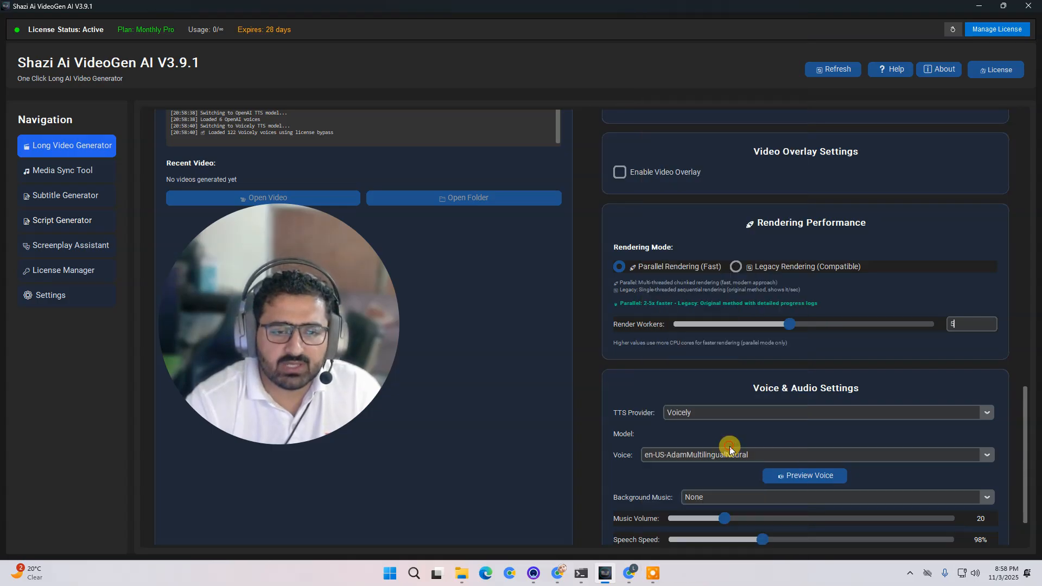
{"action": "left_click", "coordinate": [799, 485]}
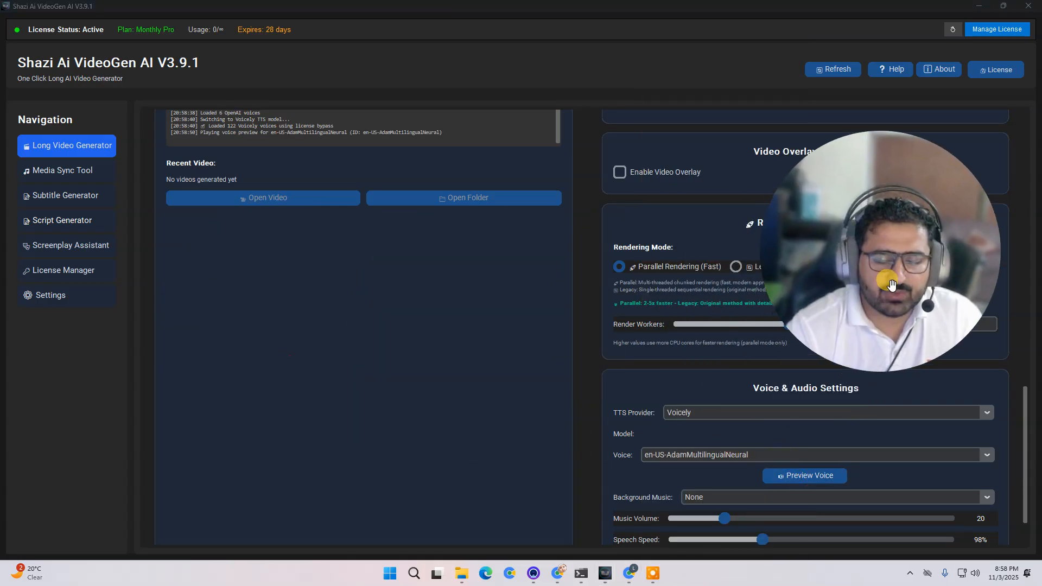
{"action": "left_click", "coordinate": [804, 479]}
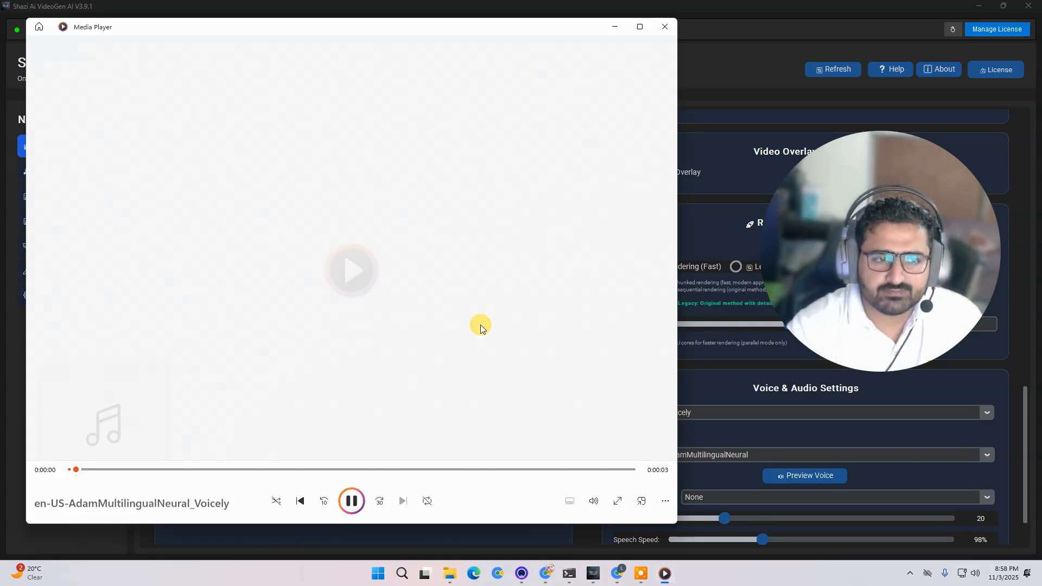
{"action": "left_click", "coordinate": [663, 30]}
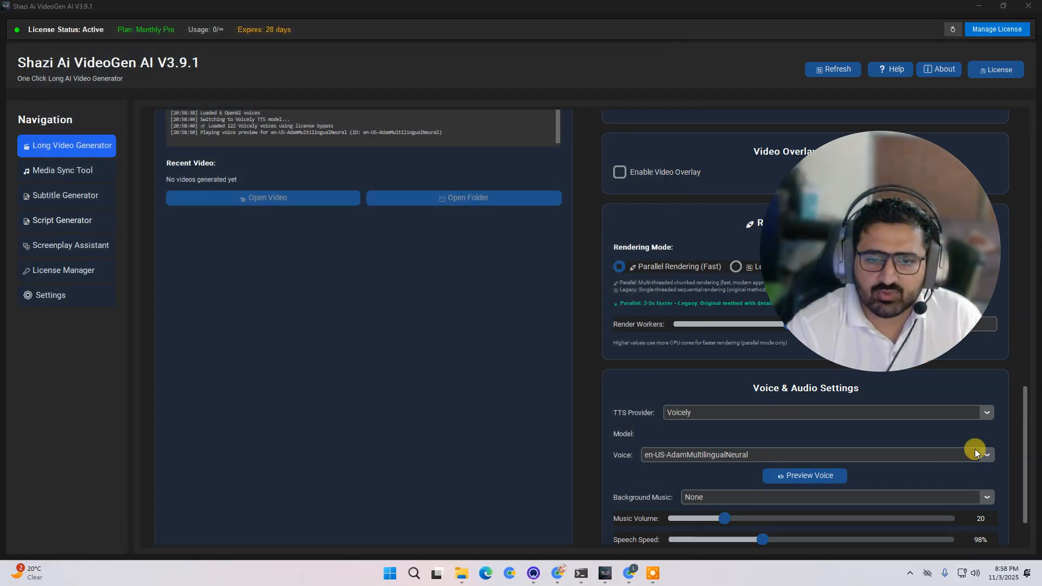
- Select the en-US-AndrewMultilingualNeural voice
{"action": "left_click", "coordinate": [983, 456]}
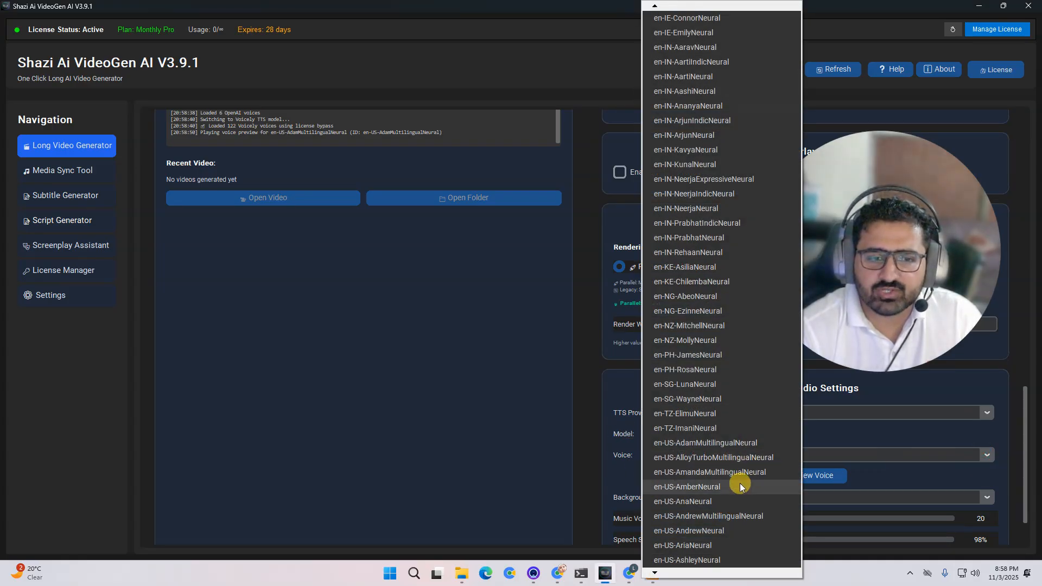
{"action": "left_click", "coordinate": [734, 517]}
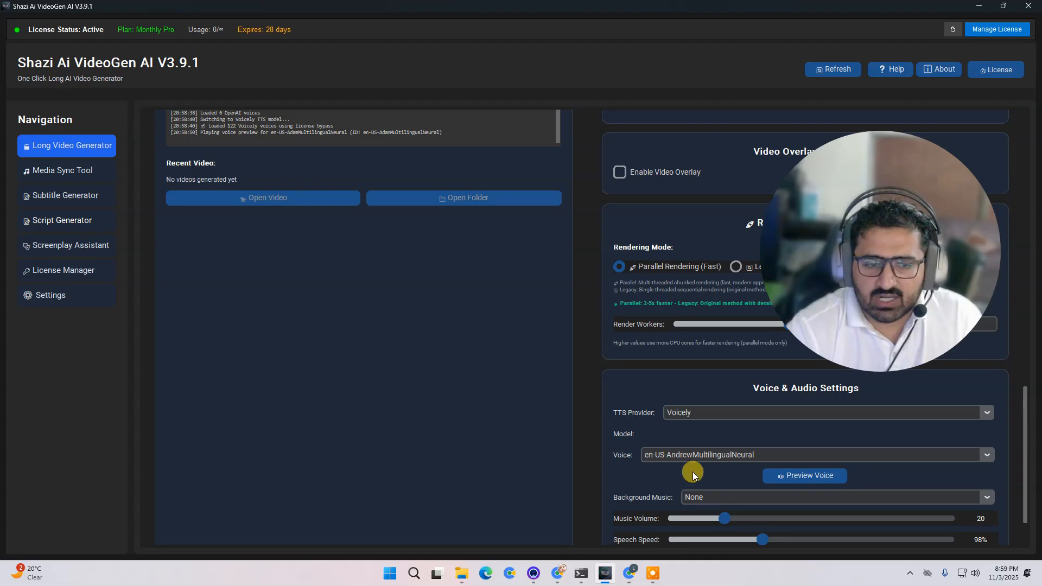
{"action": "scroll", "coordinate": [613, 477], "scroll_direction": "down", "scroll_amount": 2}
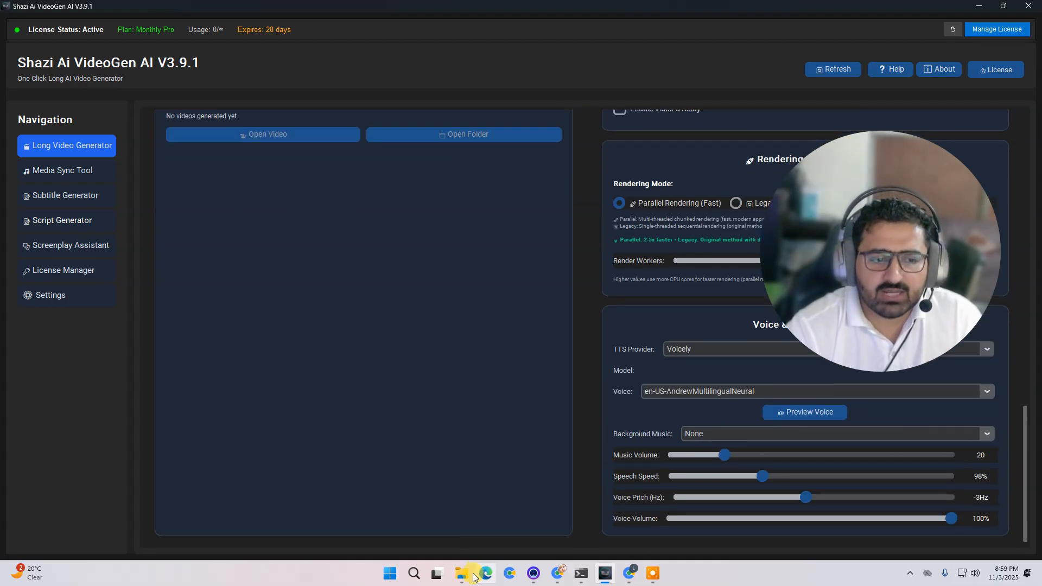
- Open the app's music folder to review the available background tracks, then return to the app
{"action": "mouse_move", "coordinate": [475, 576]}
{"action": "left_click", "coordinate": [337, 517]}
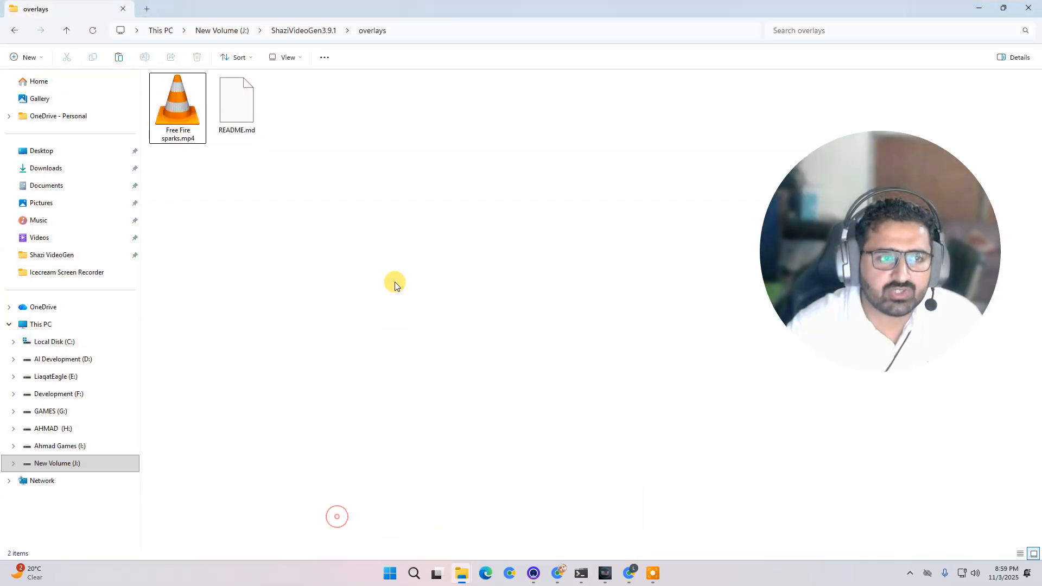
{"action": "left_click", "coordinate": [304, 30]}
{"action": "left_click", "coordinate": [467, 96]}
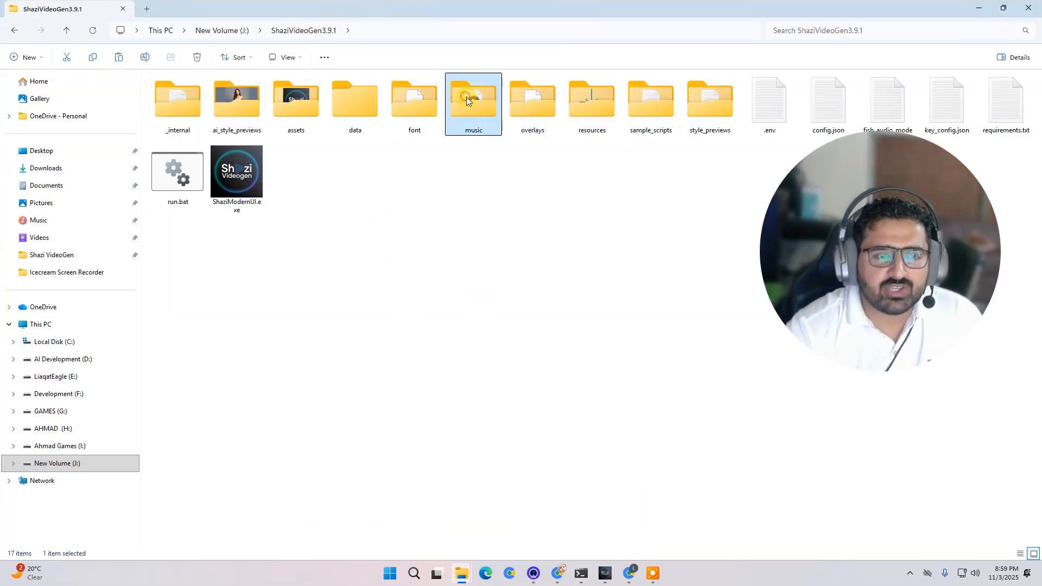
{"action": "double_click", "coordinate": [467, 96]}
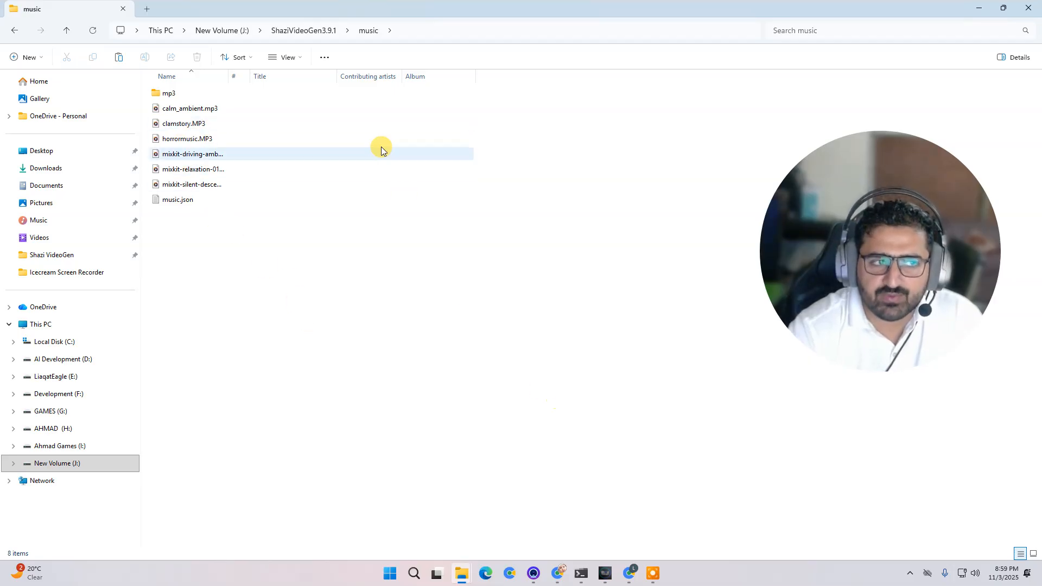
{"action": "left_click", "coordinate": [603, 579]}
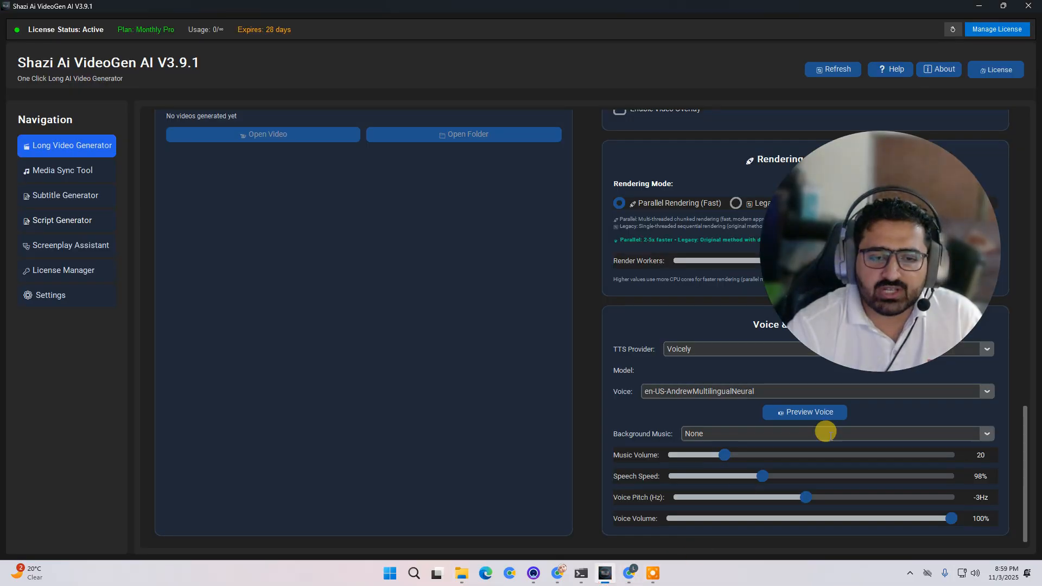
- Set the background music to clamstory and preview the voice, then close the player
{"action": "left_click", "coordinate": [987, 433]}
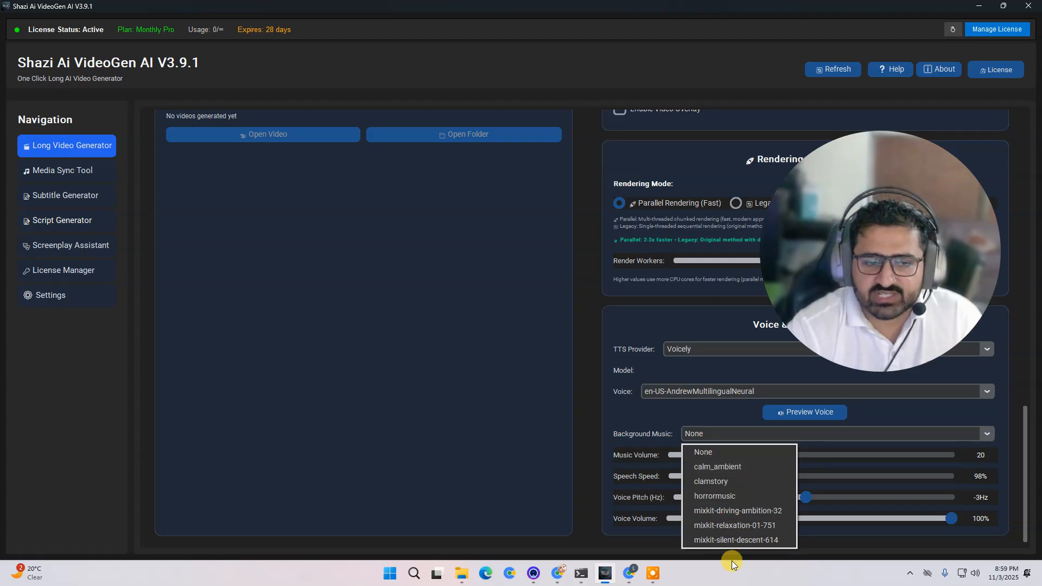
{"action": "left_click", "coordinate": [725, 482]}
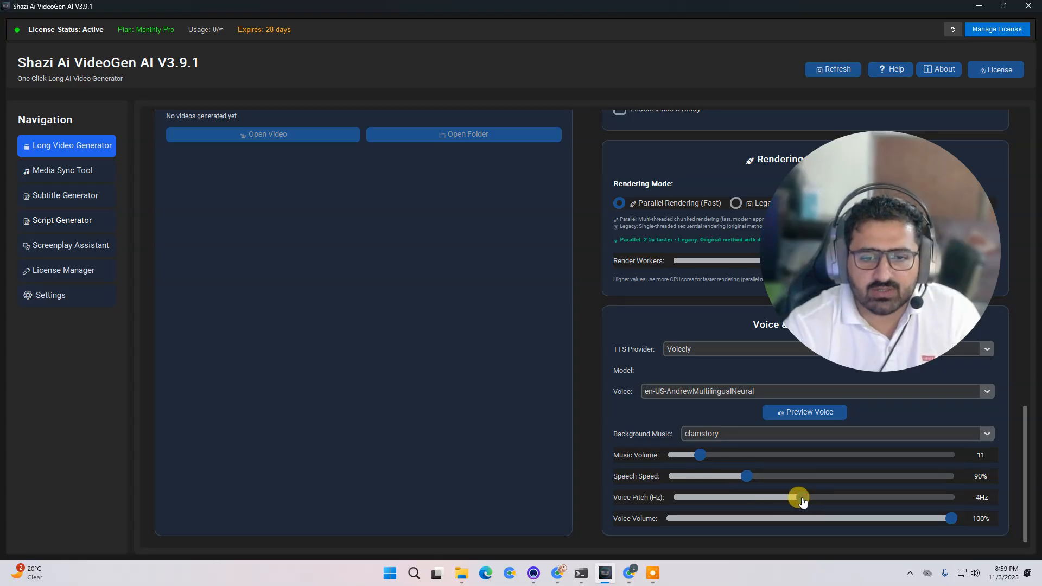
{"action": "left_click", "coordinate": [808, 417]}
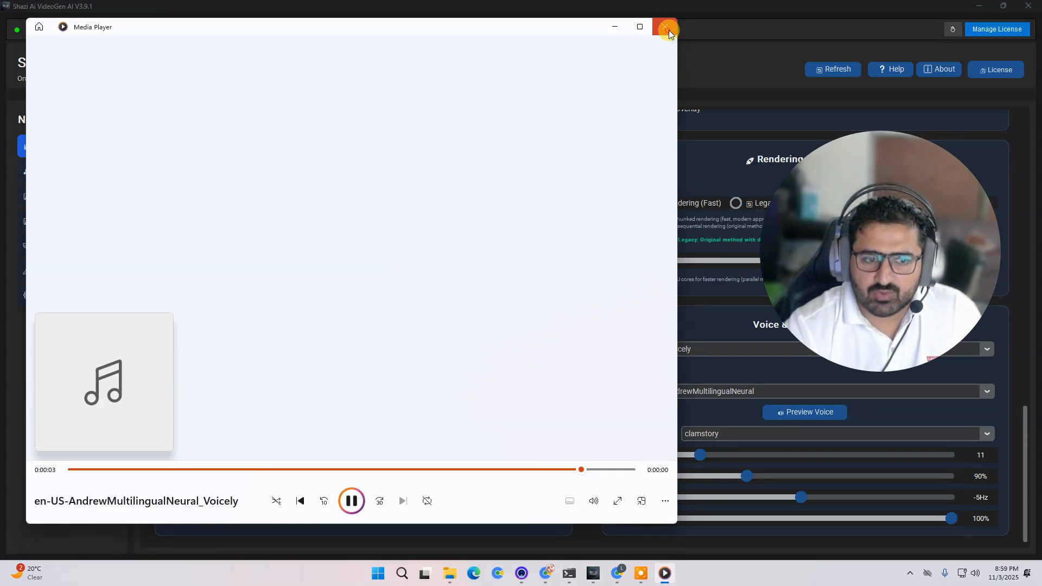
{"action": "left_click", "coordinate": [667, 32]}
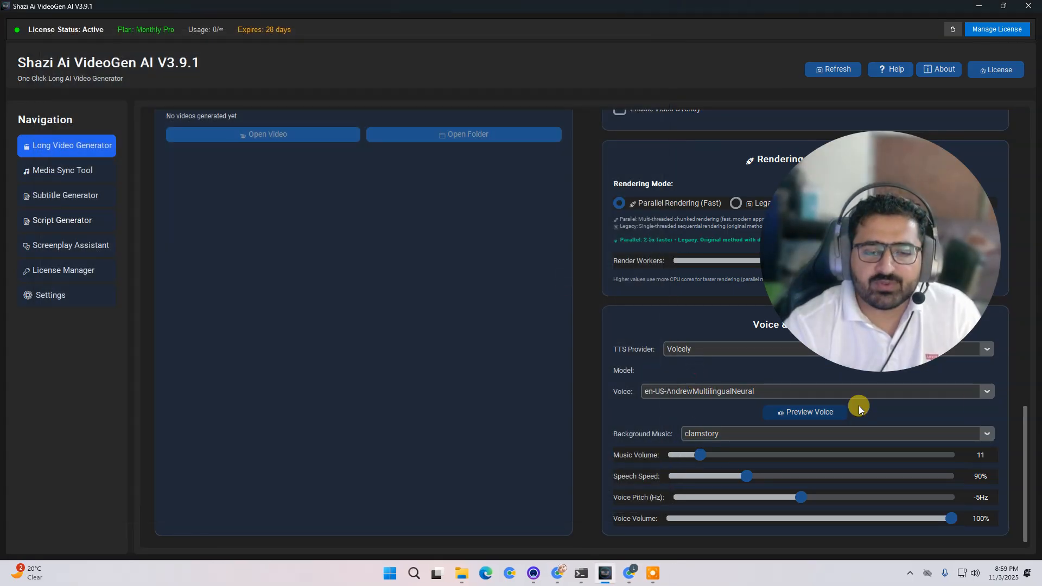
- Start generating the long video from the script
{"action": "left_click_drag", "start_coordinate": [1026, 432], "coordinate": [1018, 179]}
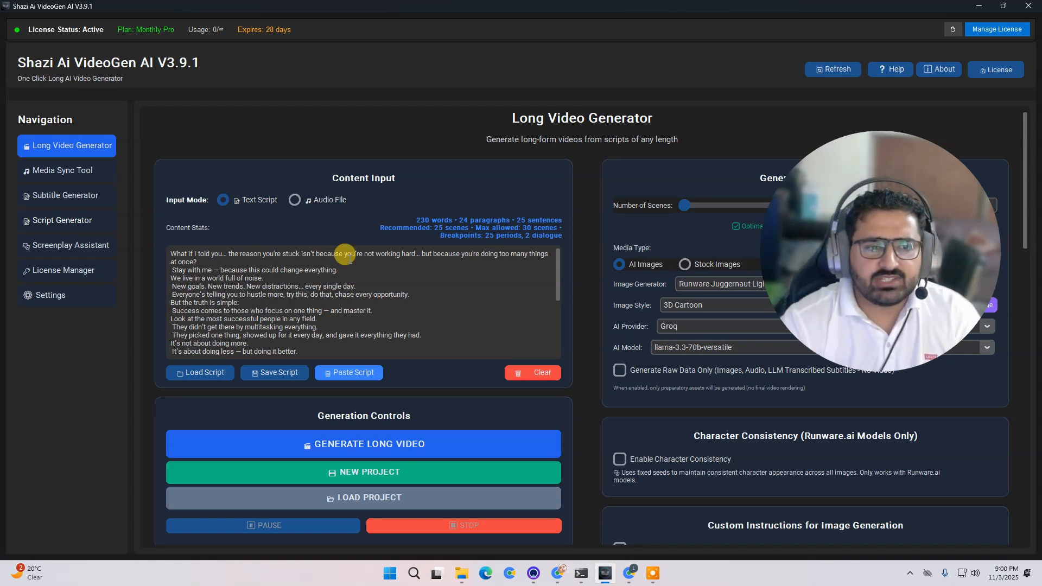
{"action": "left_click", "coordinate": [436, 447]}
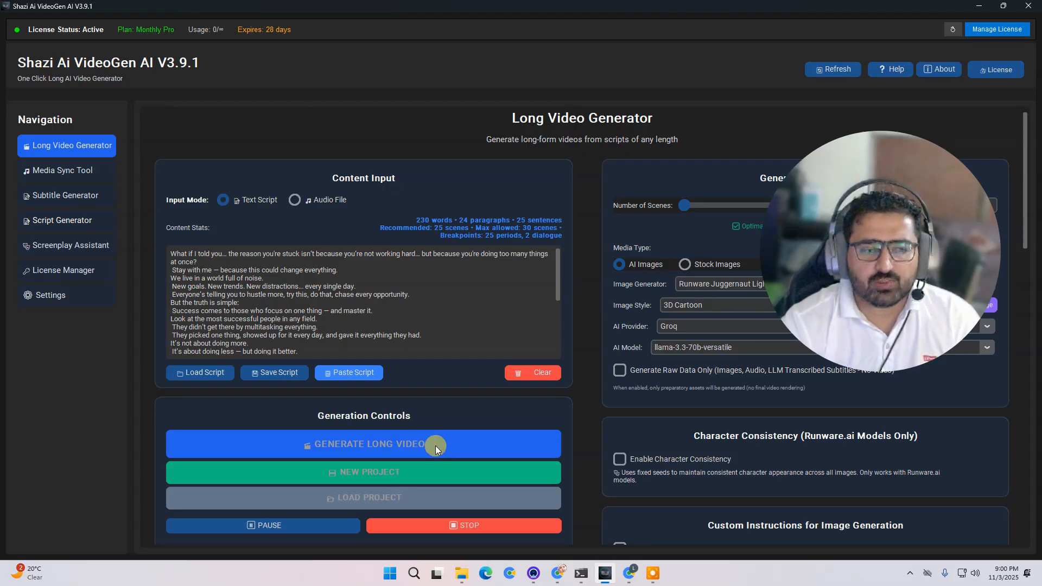
{"action": "scroll", "coordinate": [412, 435], "scroll_direction": "down", "scroll_amount": 5}
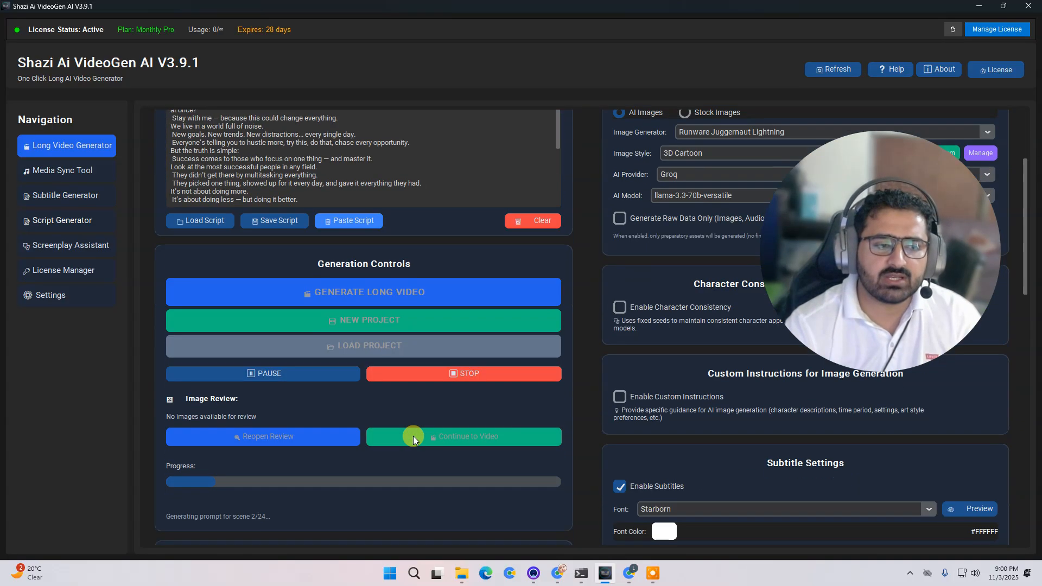
{"action": "scroll", "coordinate": [289, 412], "scroll_direction": "down", "scroll_amount": 2}
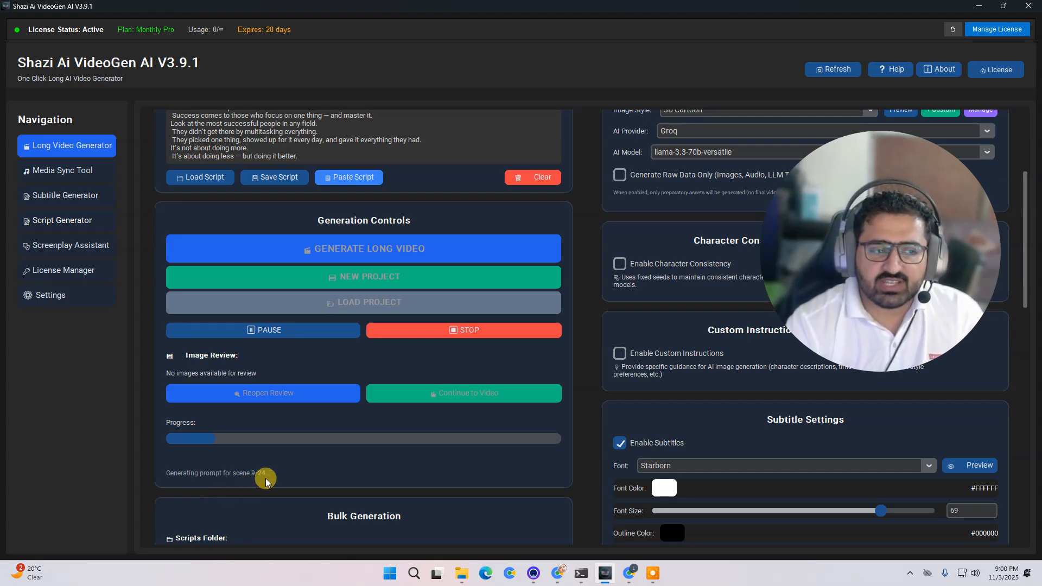
- Open the project folder inside data/long_videos to examine the generated project files
{"action": "mouse_move", "coordinate": [468, 583]}
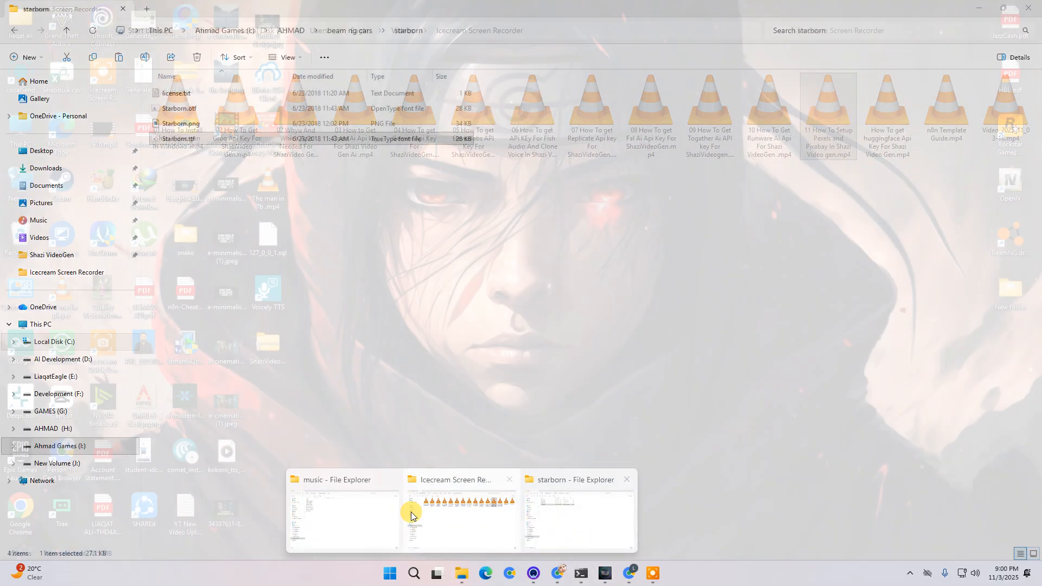
{"action": "left_click", "coordinate": [374, 474]}
{"action": "left_click", "coordinate": [298, 30]}
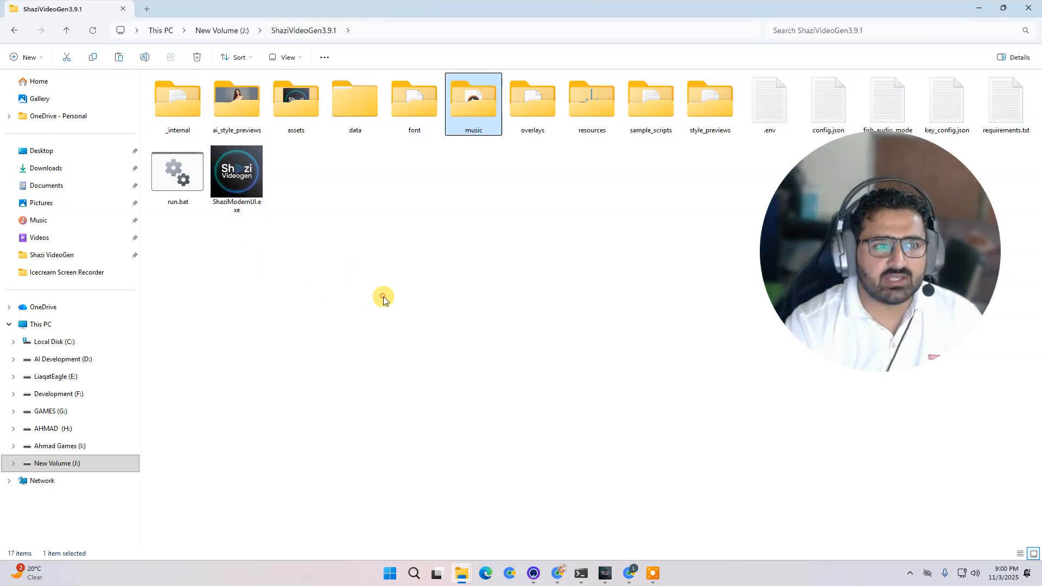
{"action": "double_click", "coordinate": [357, 105]}
{"action": "double_click", "coordinate": [209, 92]}
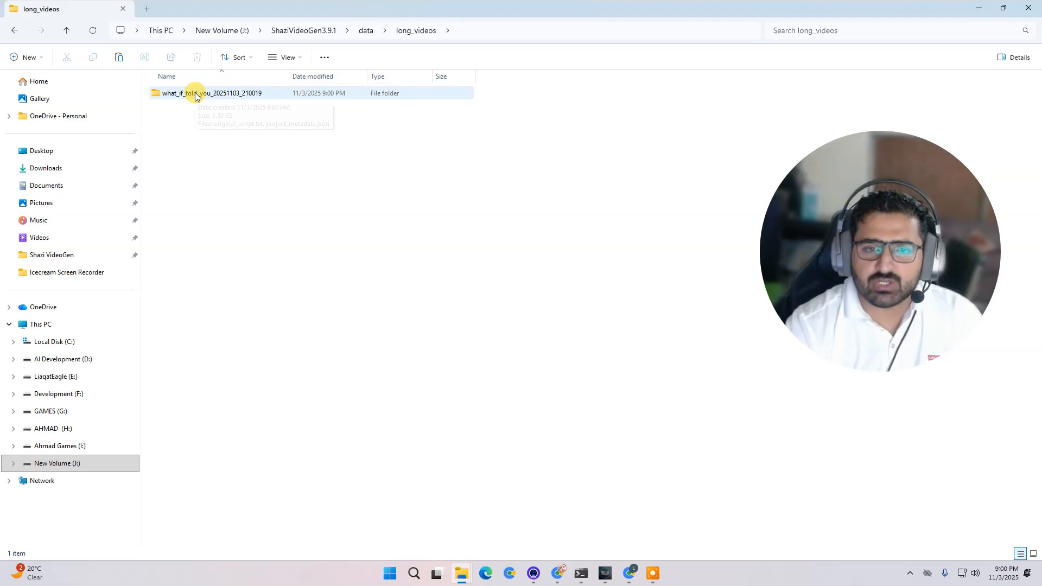
{"action": "double_click", "coordinate": [220, 93]}
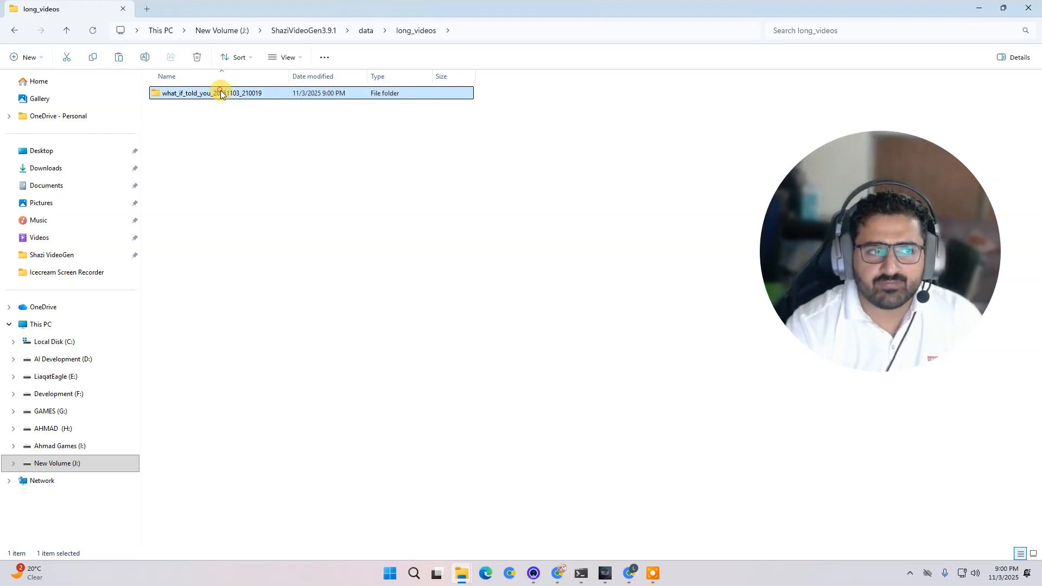
{"action": "right_click", "coordinate": [379, 188]}
{"action": "mouse_move", "coordinate": [475, 233]}
{"action": "left_click", "coordinate": [587, 249]}
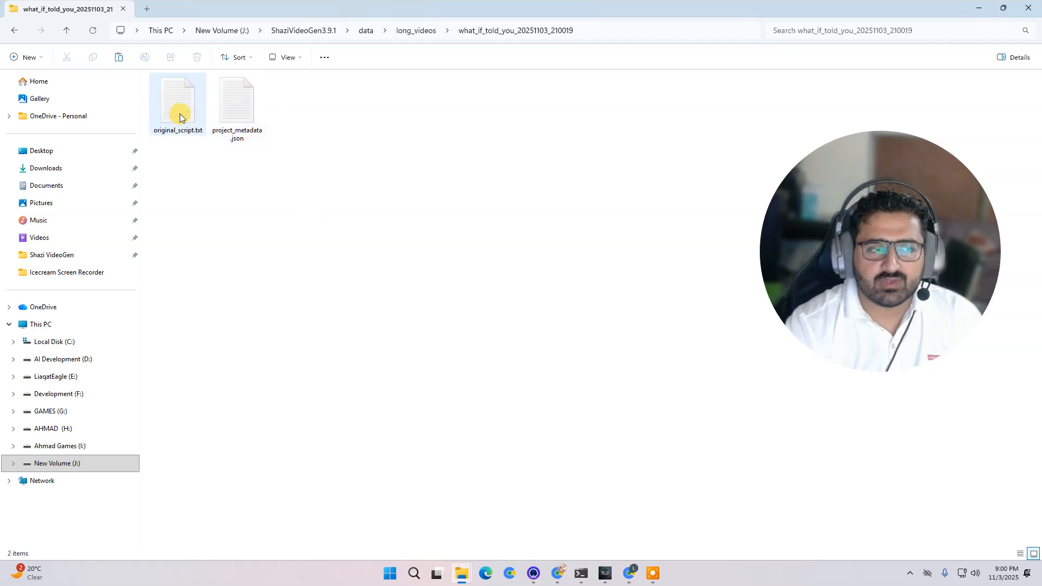
{"action": "left_click", "coordinate": [430, 300]}
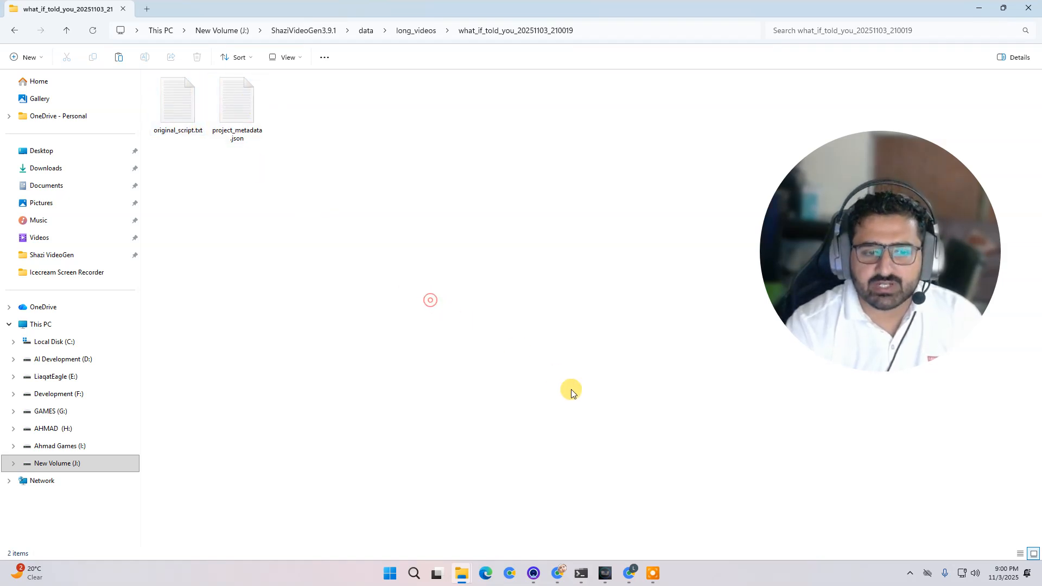
- Return to the app and inspect the generation progress in the command console log
{"action": "left_click", "coordinate": [586, 573]}
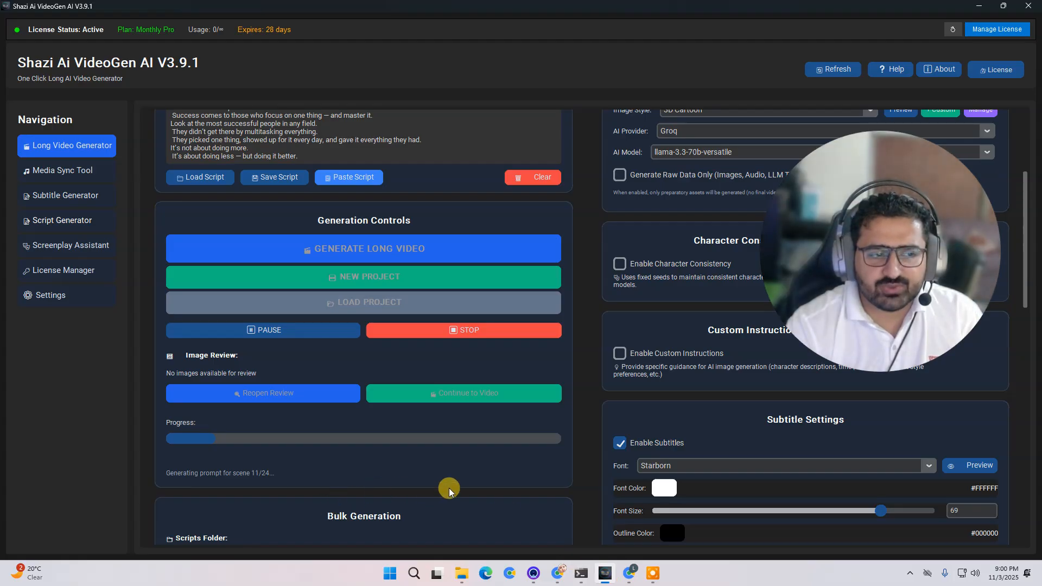
{"action": "scroll", "coordinate": [361, 481], "scroll_direction": "down", "scroll_amount": 1}
{"action": "scroll", "coordinate": [500, 472], "scroll_direction": "up", "scroll_amount": 1}
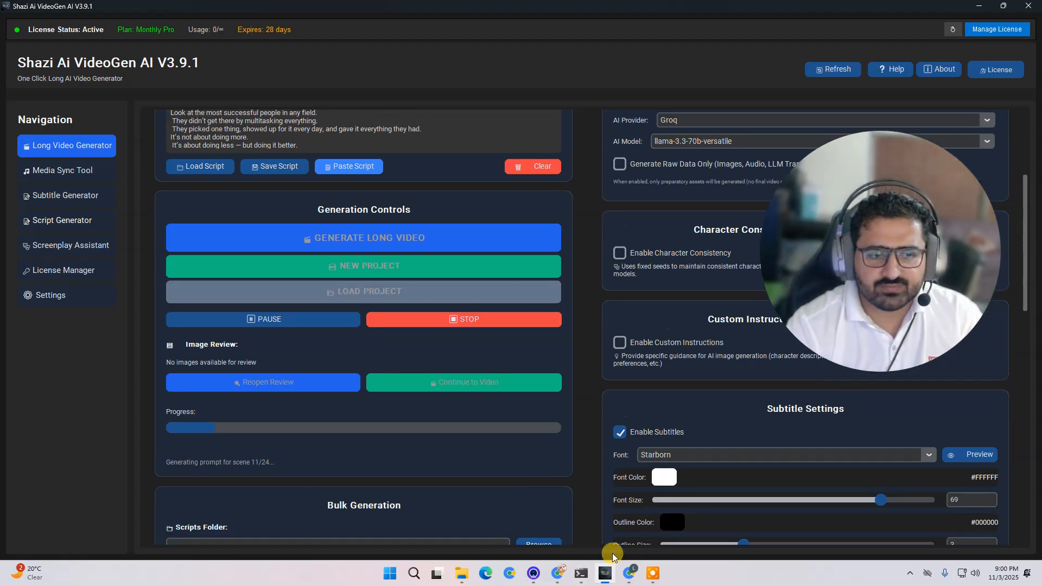
{"action": "left_click", "coordinate": [581, 572]}
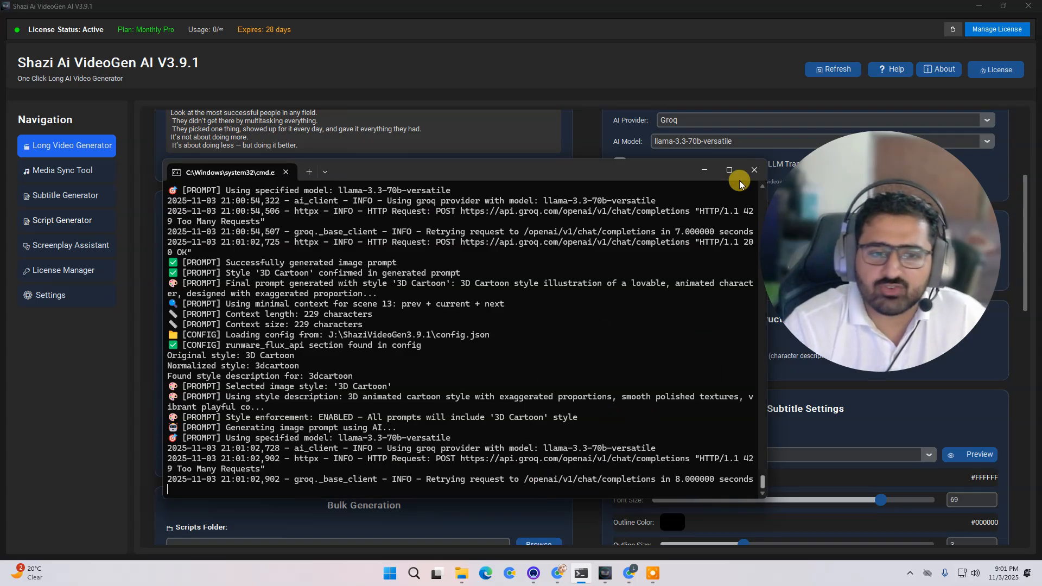
{"action": "left_click", "coordinate": [617, 47]}
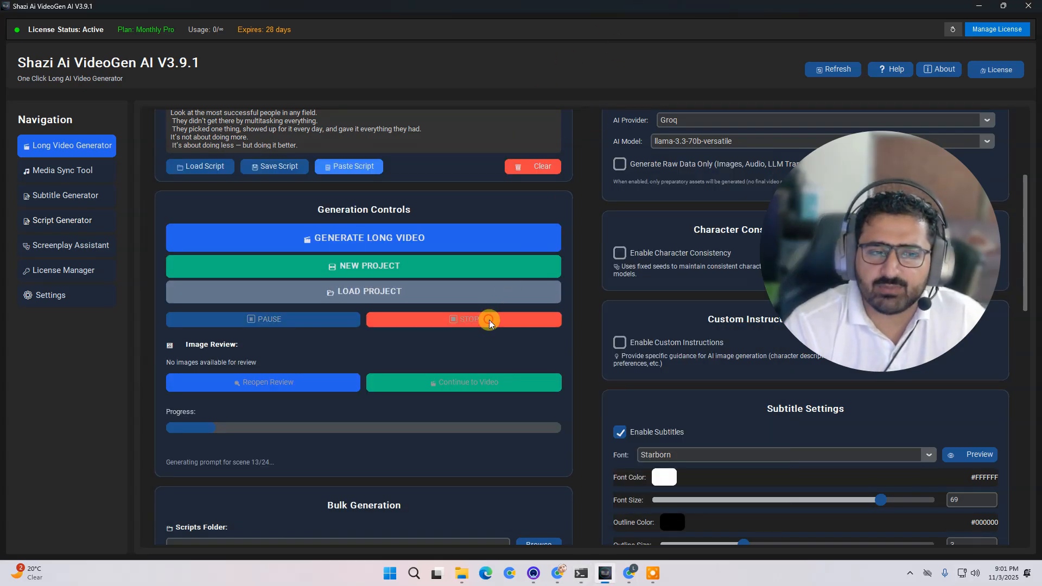
- Open the Groq console in the browser and log in to reach the API Keys page
{"action": "left_click", "coordinate": [565, 580]}
{"action": "left_click", "coordinate": [402, 10]}
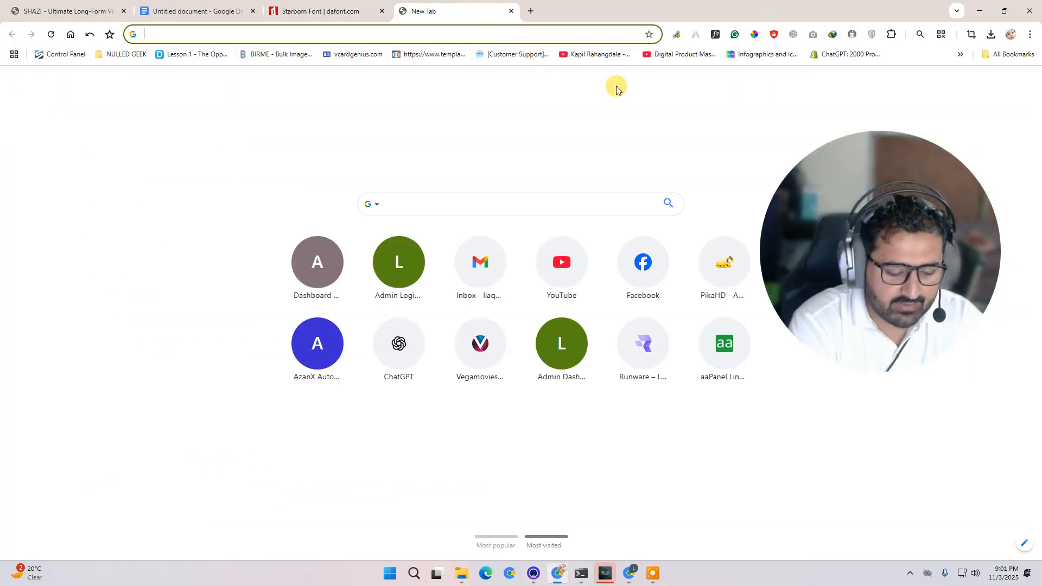
{"action": "type", "text": "grqo"}
{"action": "key", "text": "BackSpace"}
{"action": "key", "text": "BackSpace"}
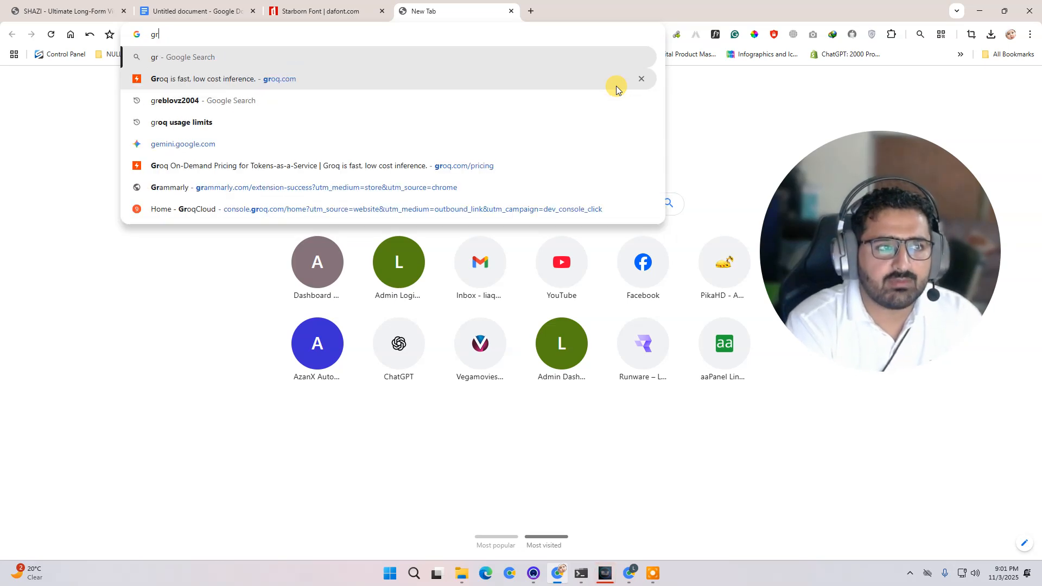
{"action": "key", "text": "Down"}
{"action": "key", "text": "Down"}
{"action": "key", "text": "Up"}
{"action": "key", "text": "Return"}
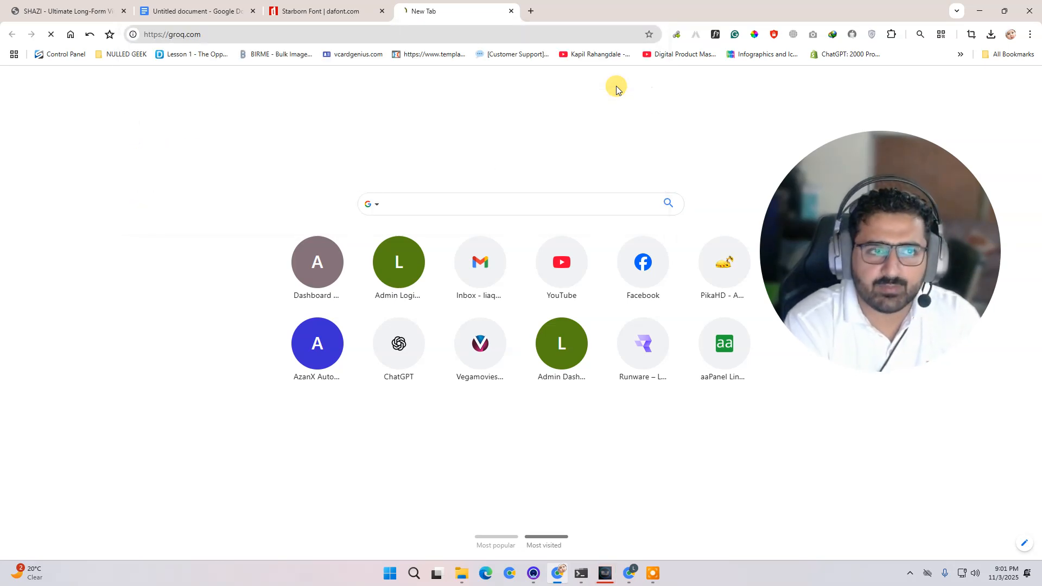
{"action": "left_click", "coordinate": [862, 70]}
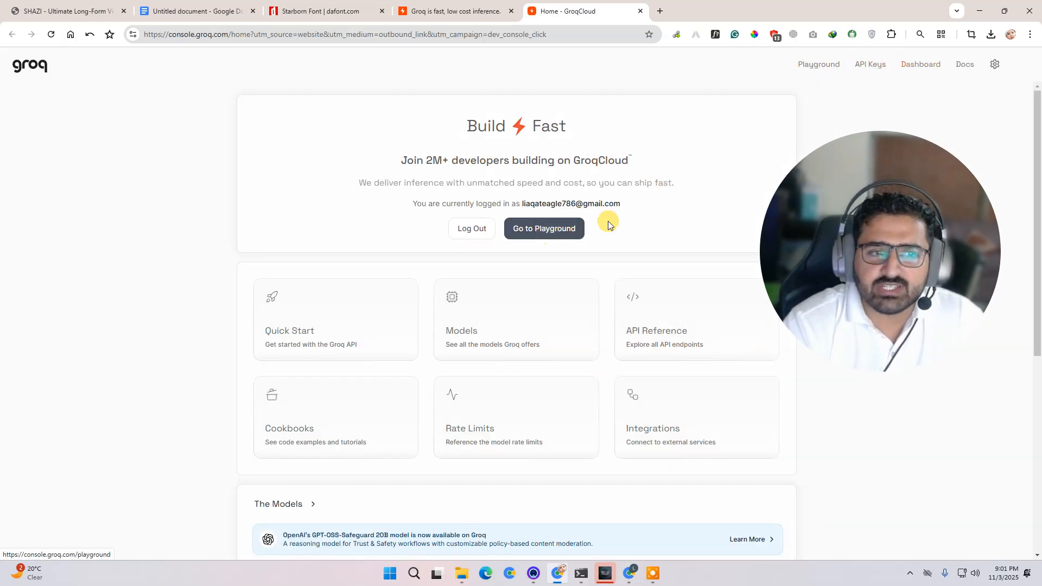
{"action": "left_click", "coordinate": [869, 63]}
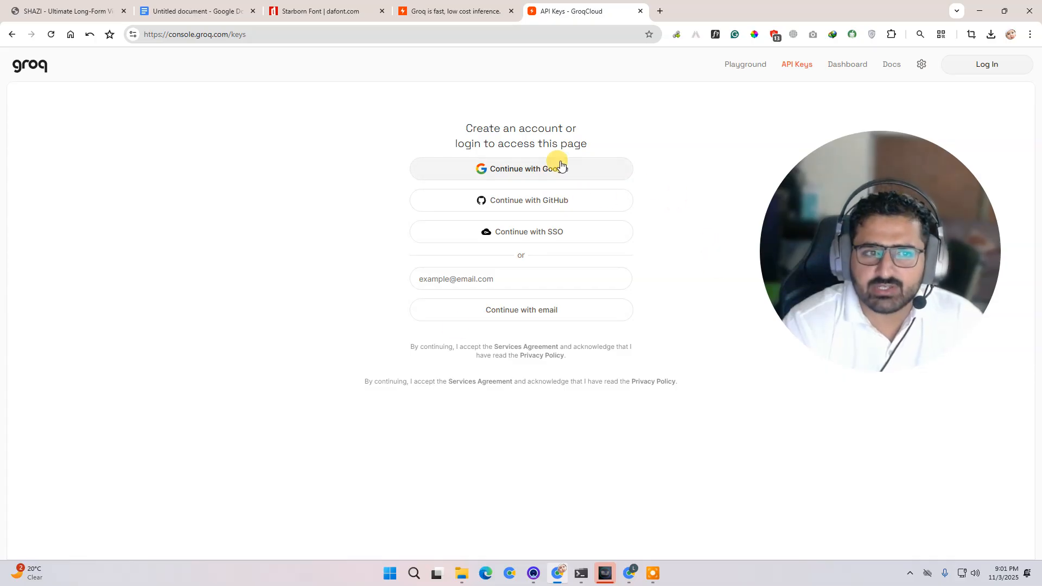
{"action": "left_click", "coordinate": [982, 75]}
{"action": "left_click", "coordinate": [828, 225]}
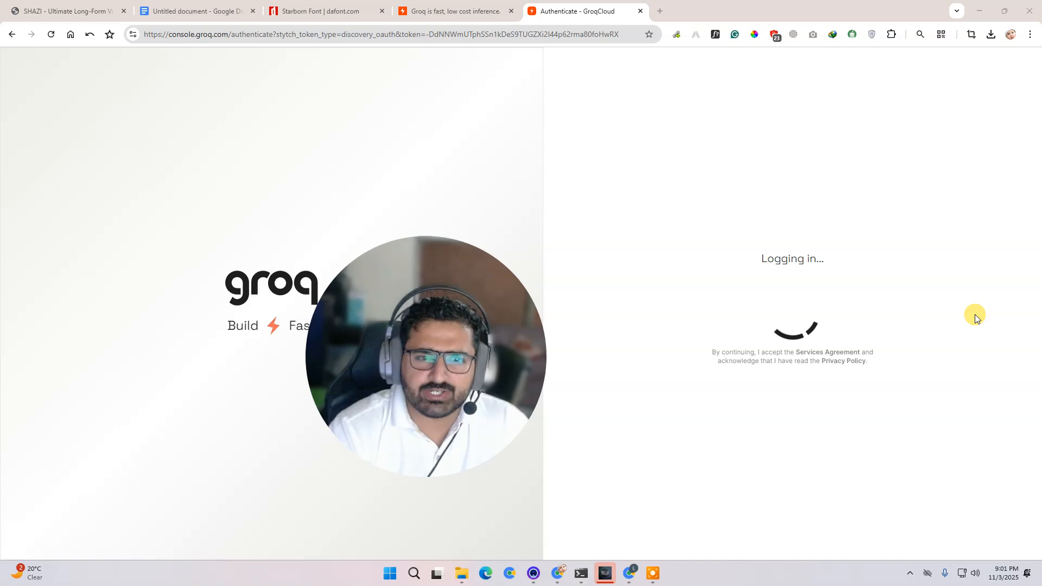
{"action": "left_click_drag", "start_coordinate": [488, 365], "coordinate": [884, 343]}
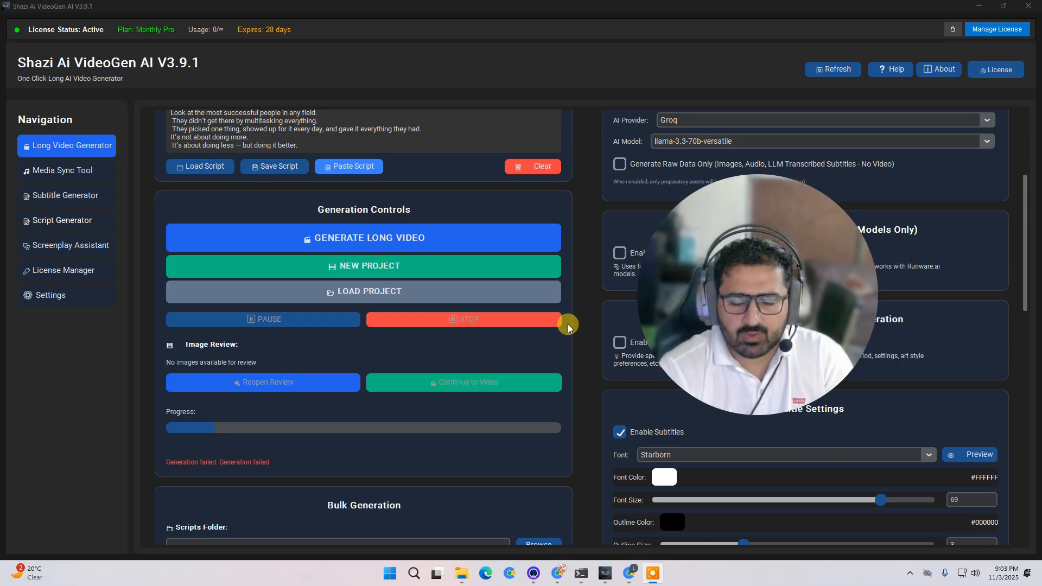
- Restart the long video generation from the script and stop it again
{"action": "scroll", "coordinate": [491, 378], "scroll_direction": "up", "scroll_amount": 5}
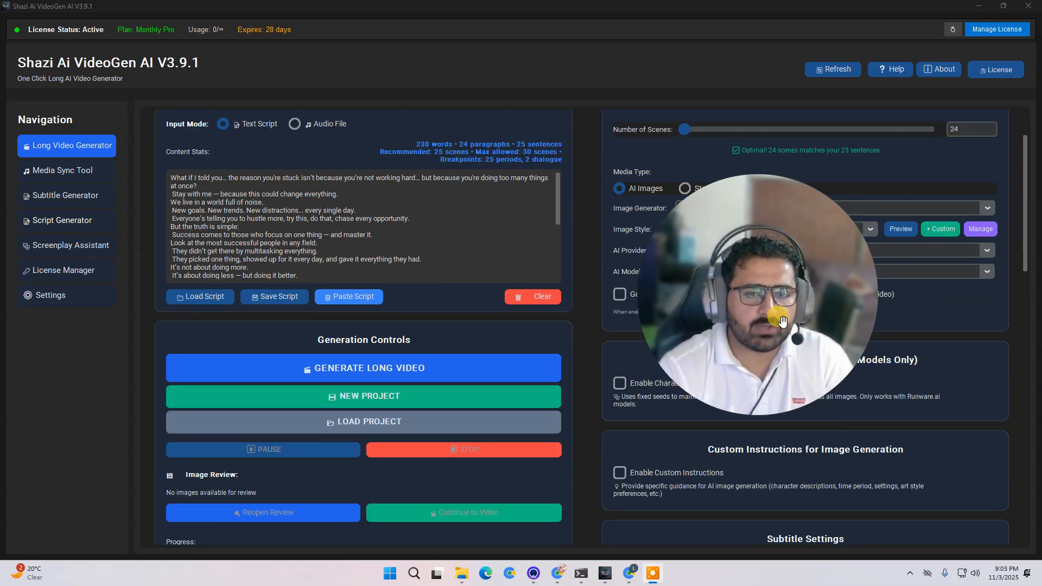
{"action": "left_click", "coordinate": [434, 371]}
{"action": "scroll", "coordinate": [342, 401], "scroll_direction": "down", "scroll_amount": 4}
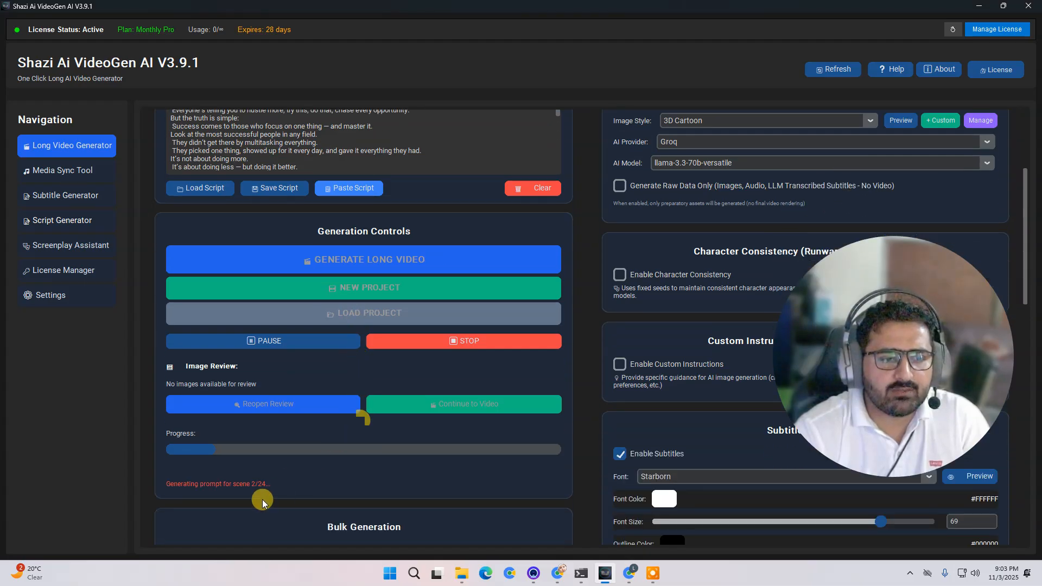
{"action": "left_click", "coordinate": [440, 342]}
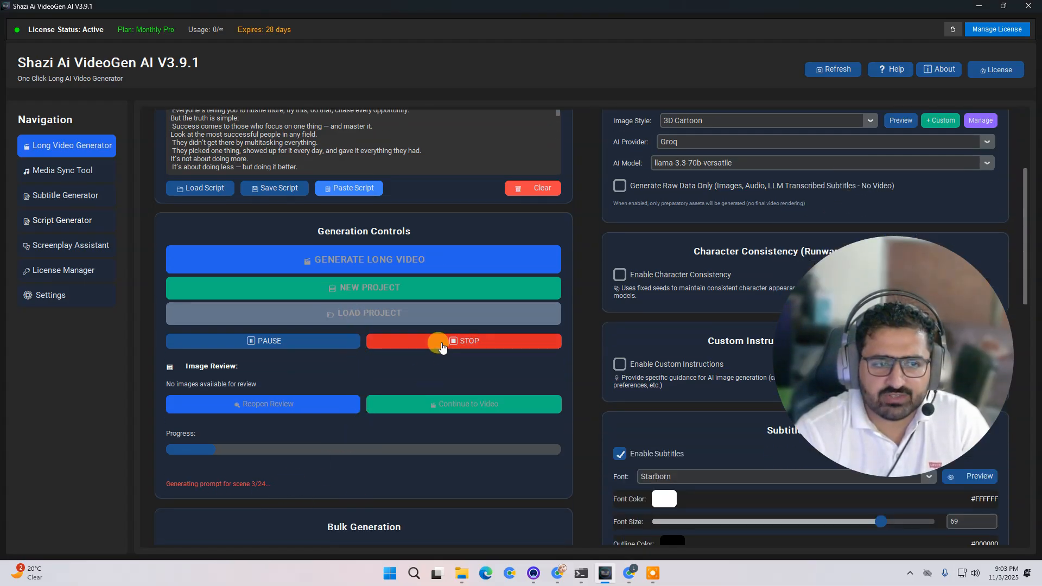
{"action": "left_click", "coordinate": [572, 324]}
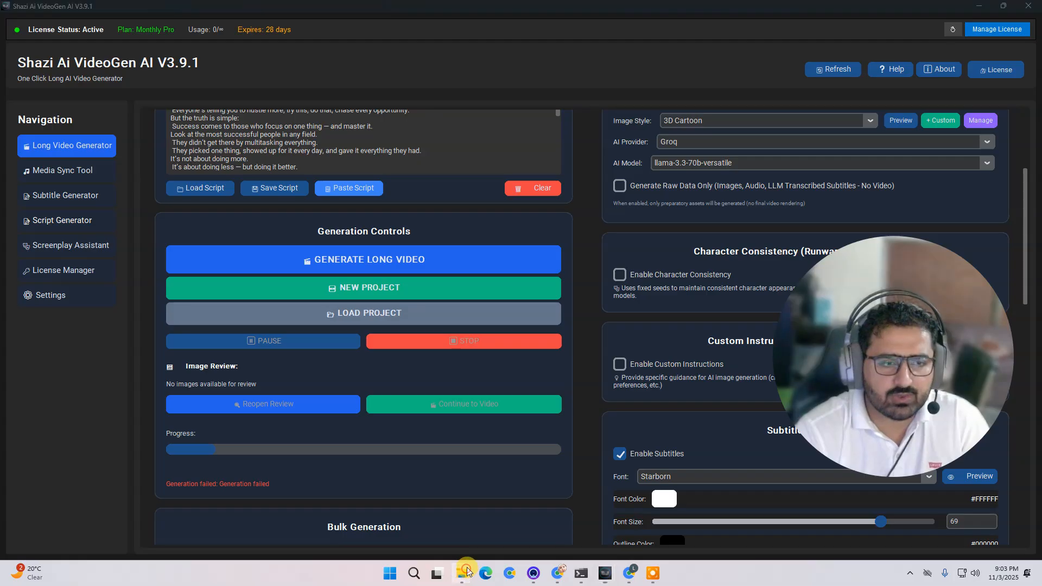
- Open data/long_videos inside ShaziVideoGen3.9.1 on drive J and examine the generated project folders
{"action": "mouse_move", "coordinate": [461, 573]}
{"action": "left_click", "coordinate": [572, 513]}
{"action": "left_click", "coordinate": [349, 295]}
{"action": "right_click", "coordinate": [350, 202]}
{"action": "left_click", "coordinate": [1039, 3]}
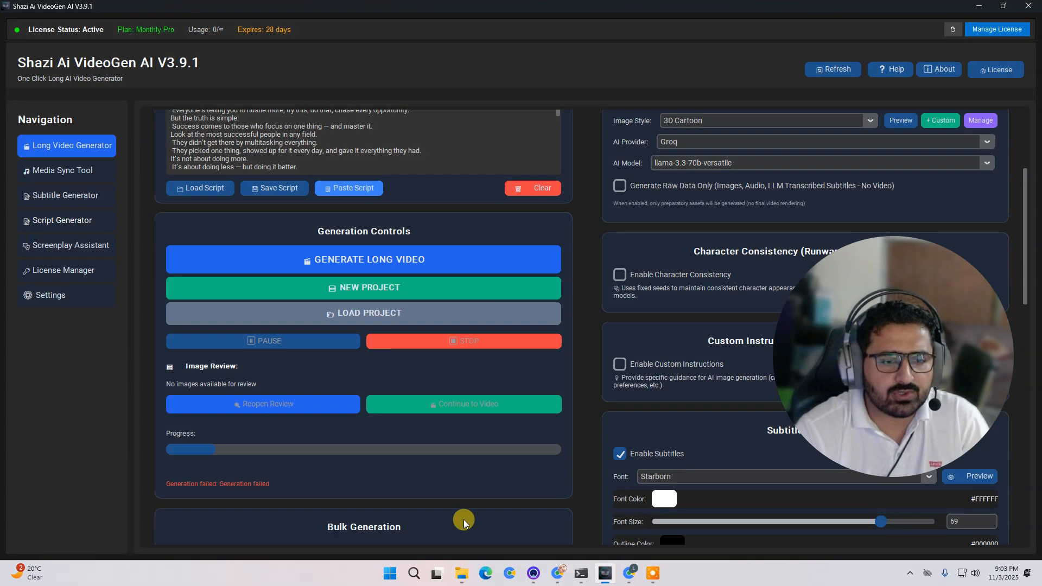
{"action": "mouse_move", "coordinate": [463, 579]}
{"action": "left_click", "coordinate": [432, 524]}
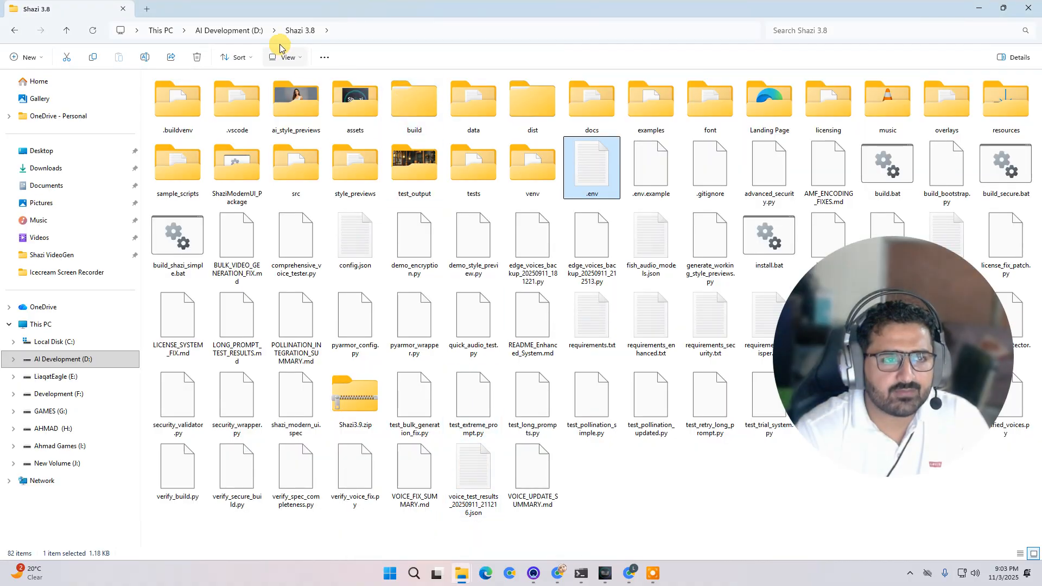
{"action": "left_click", "coordinate": [57, 463]}
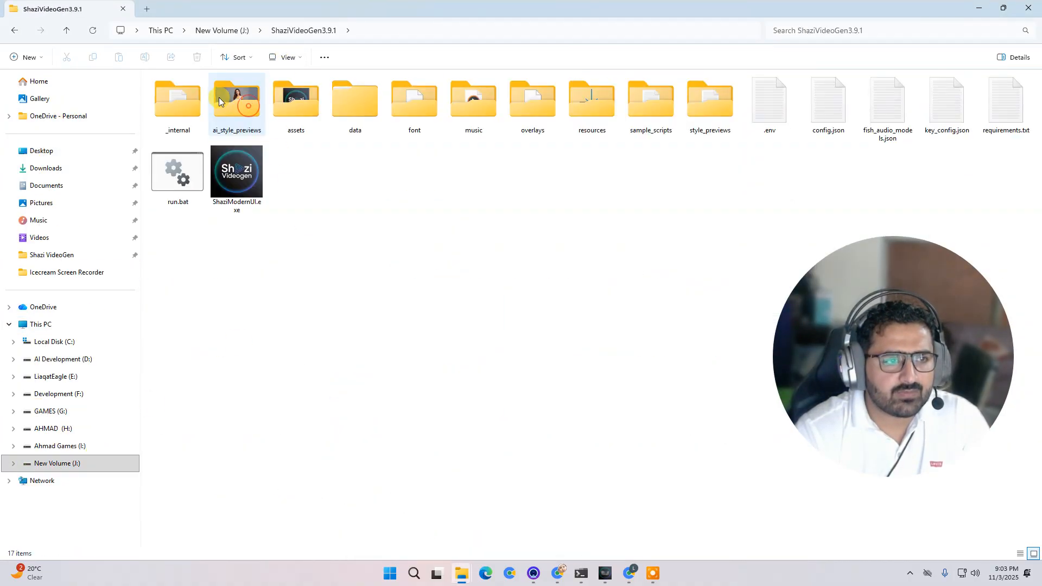
{"action": "double_click", "coordinate": [360, 109]}
{"action": "double_click", "coordinate": [220, 94]}
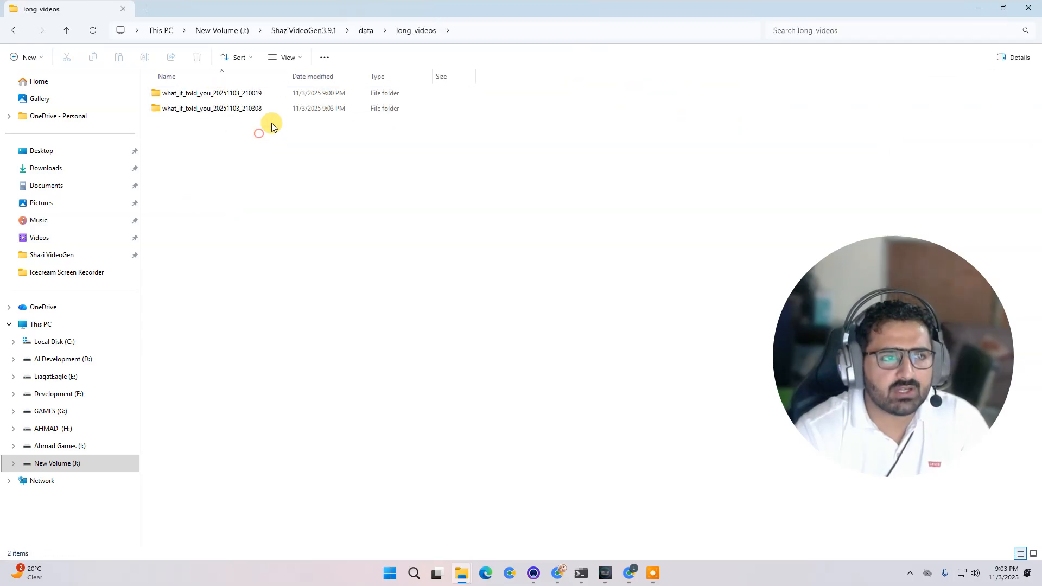
{"action": "double_click", "coordinate": [262, 93]}
{"action": "left_click", "coordinate": [408, 24]}
{"action": "left_click", "coordinate": [389, 282]}
{"action": "left_click", "coordinate": [425, 31]}
{"action": "double_click", "coordinate": [256, 105]}
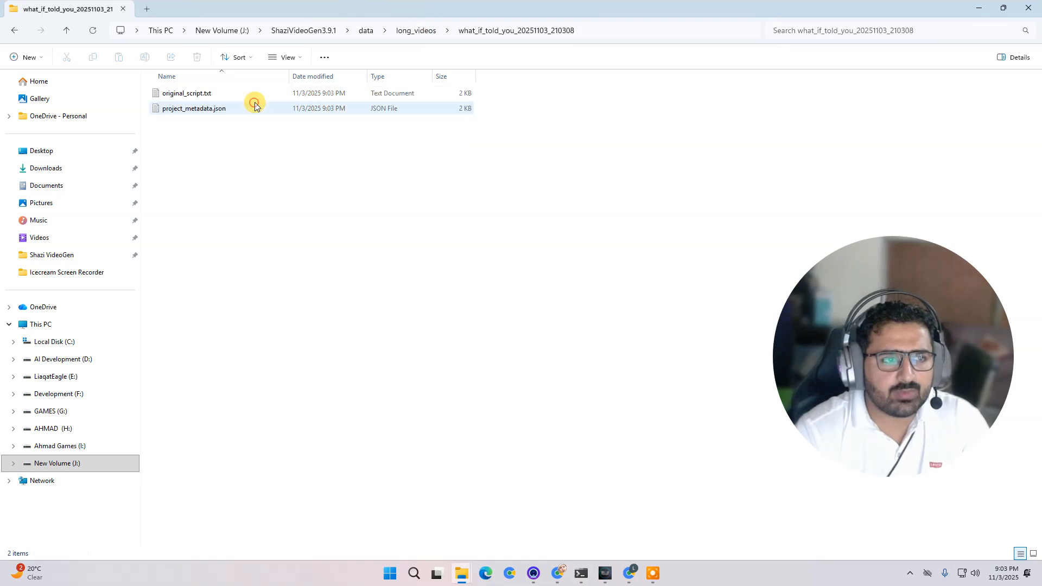
- Delete all project folders inside long_videos
{"action": "left_click", "coordinate": [420, 32]}
{"action": "key", "text": "ctrl+a"}
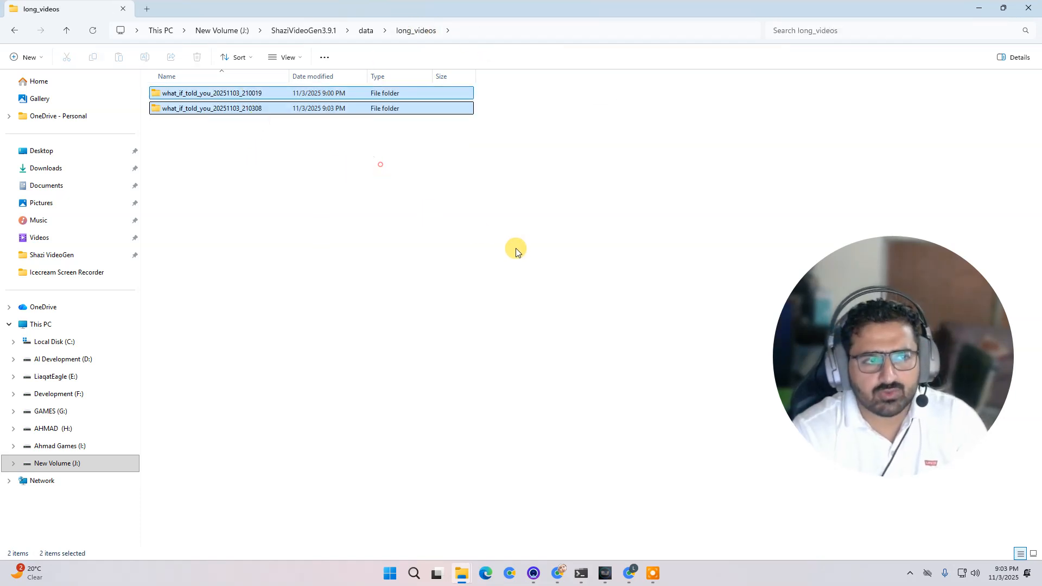
{"action": "key", "text": "Delete"}
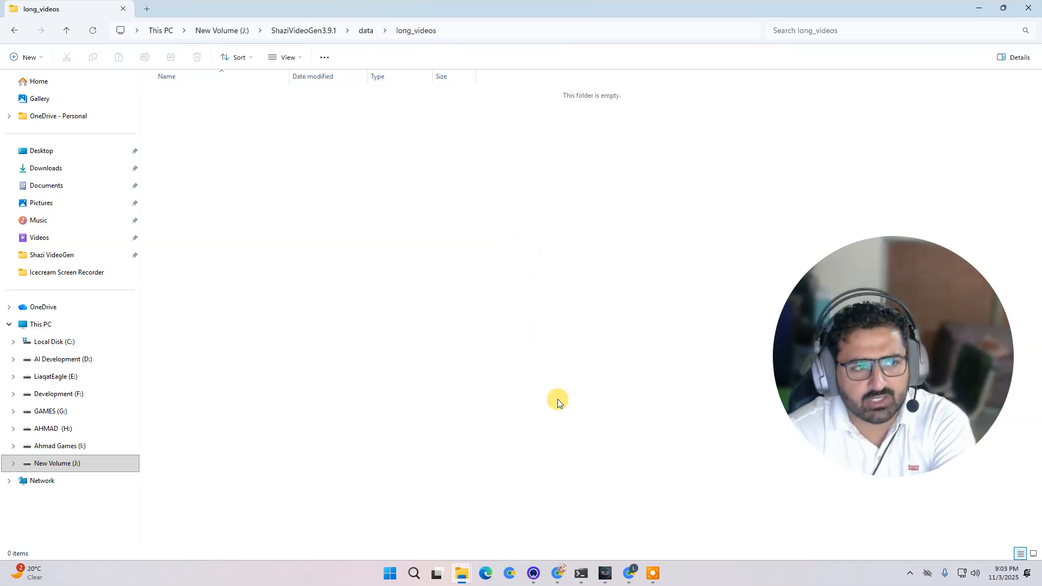
- Switch back to the generator and monitor scene prompt generation in the console window
{"action": "left_click", "coordinate": [606, 573]}
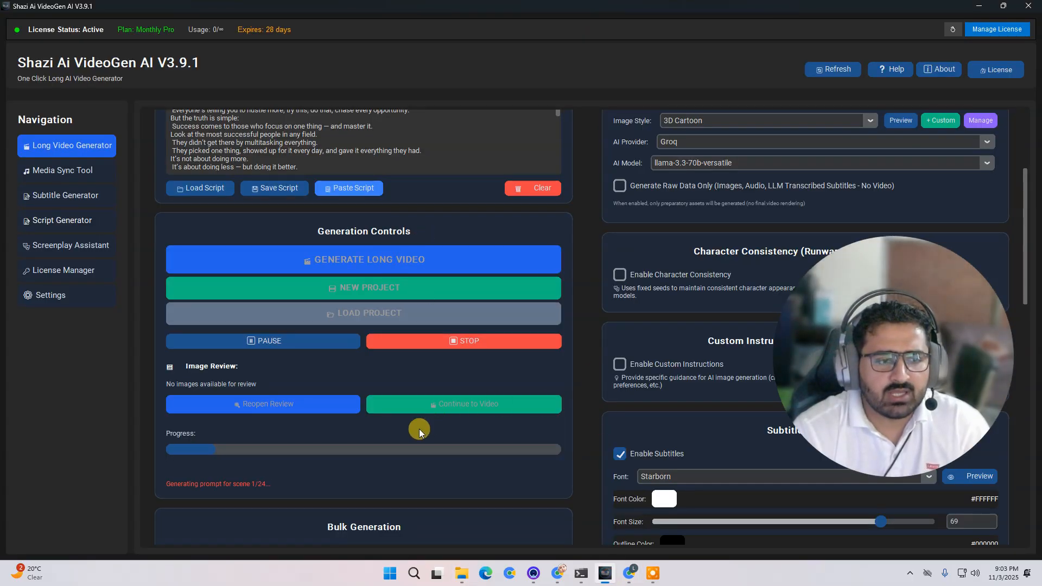
{"action": "scroll", "coordinate": [315, 487], "scroll_direction": "down", "scroll_amount": 1}
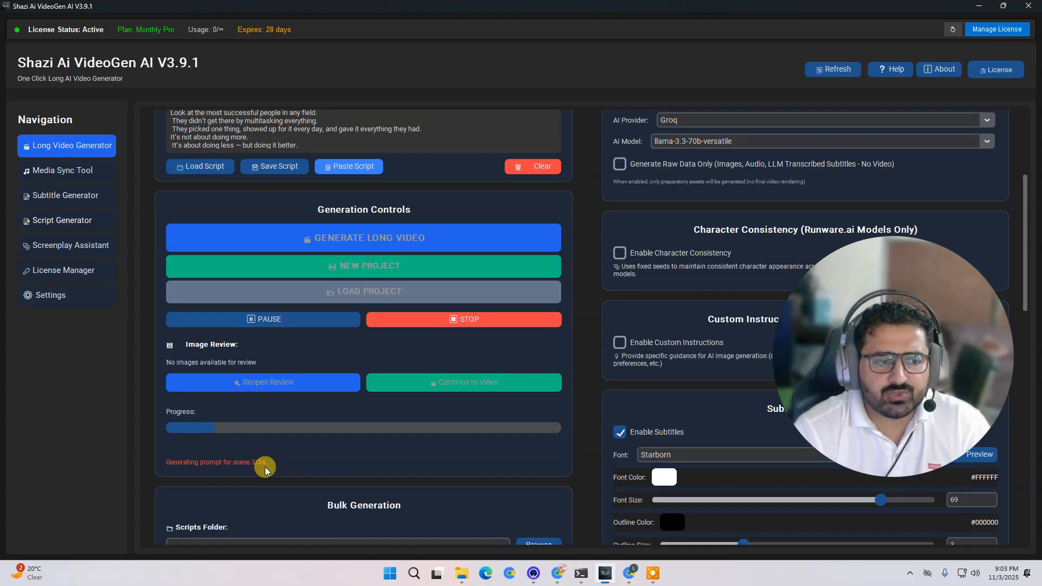
{"action": "left_click", "coordinate": [584, 577]}
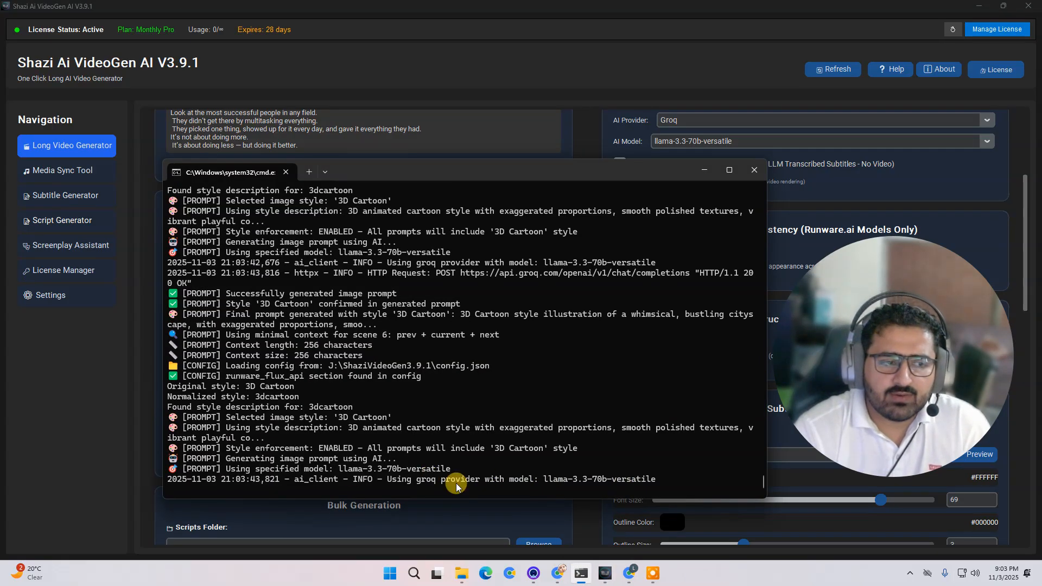
{"action": "left_click_drag", "start_coordinate": [650, 175], "coordinate": [757, 170]}
{"action": "left_click", "coordinate": [737, 6]}
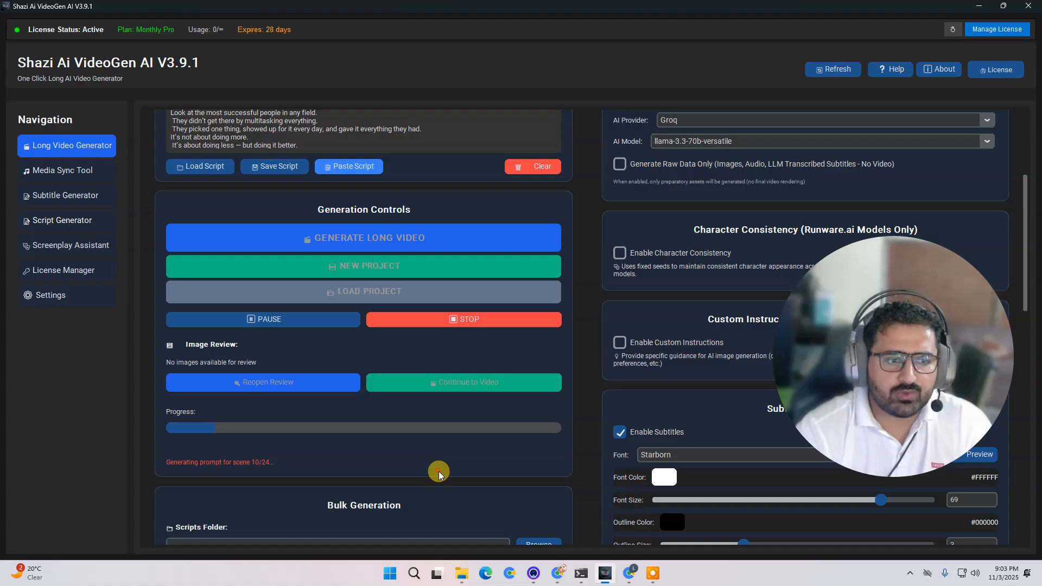
{"action": "left_click", "coordinate": [587, 580]}
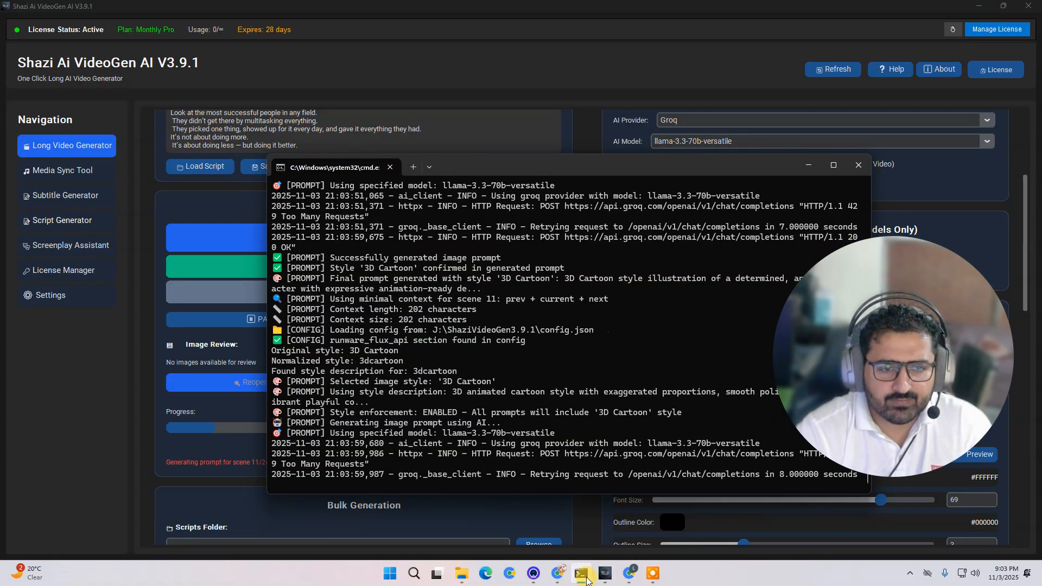
{"action": "left_click", "coordinate": [583, 576]}
{"action": "mouse_move", "coordinate": [470, 579]}
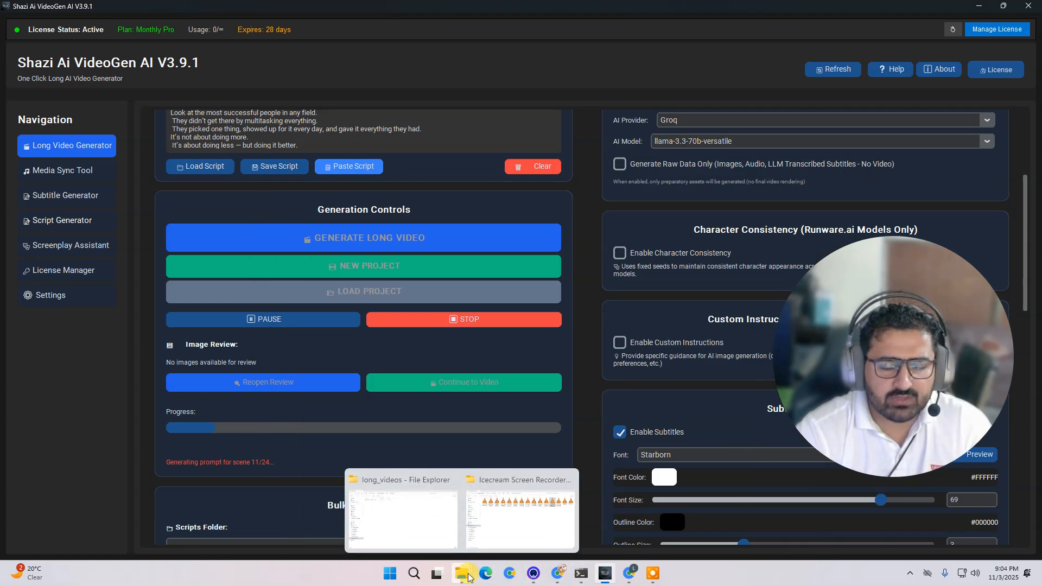
- Stop the running long video generation
{"action": "left_click", "coordinate": [451, 320]}
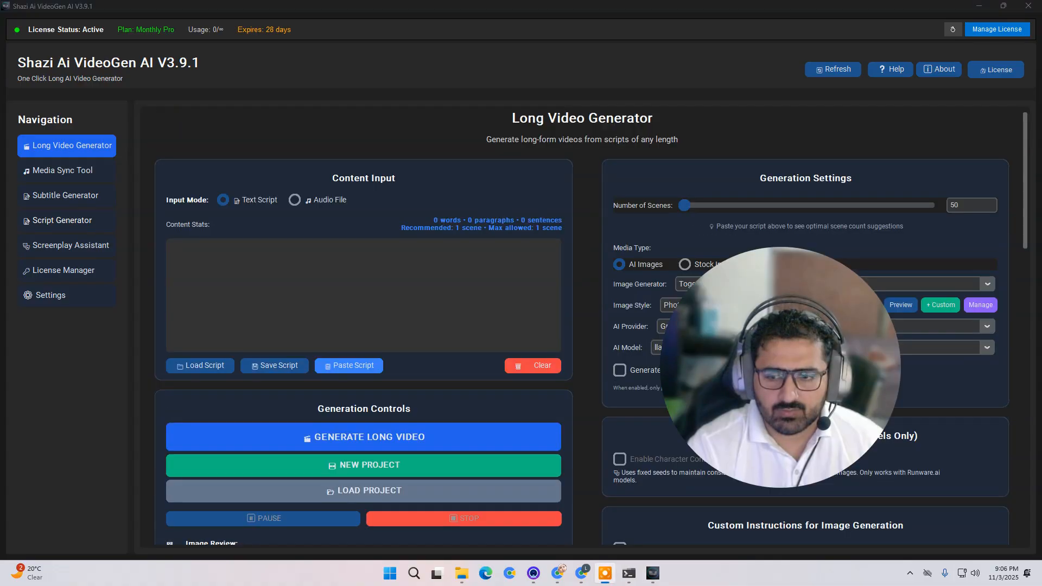
{"action": "left_click_drag", "start_coordinate": [765, 361], "coordinate": [813, 372]}
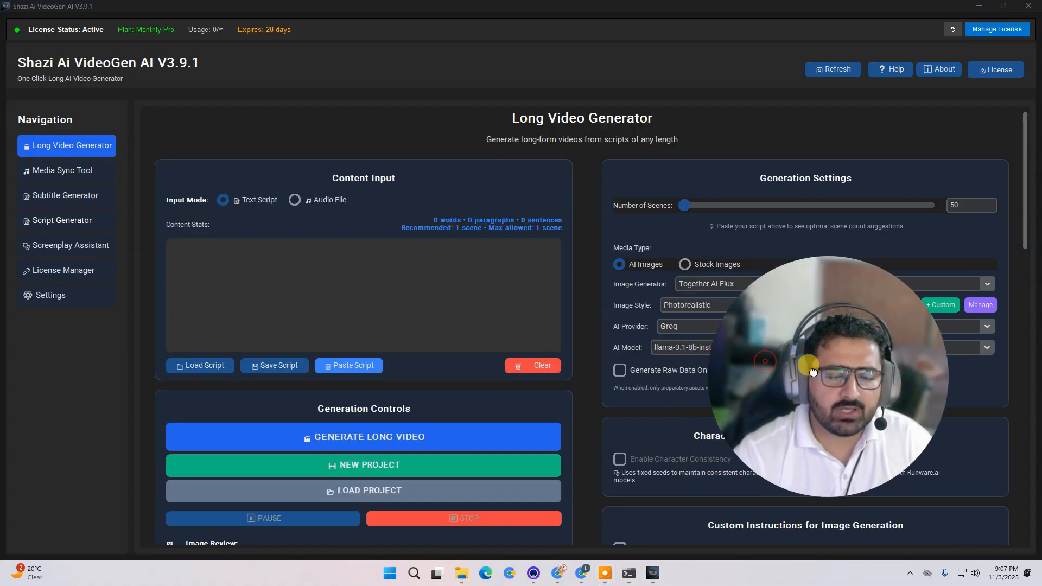
- Open the newest project folder in long_videos and check its images subfolder
{"action": "mouse_move", "coordinate": [462, 573]}
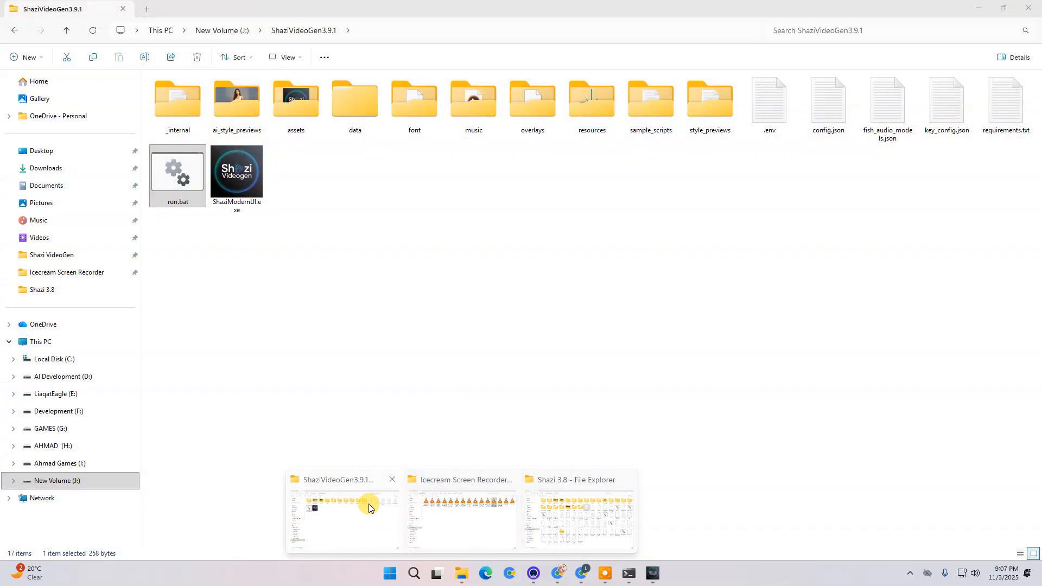
{"action": "left_click", "coordinate": [365, 520]}
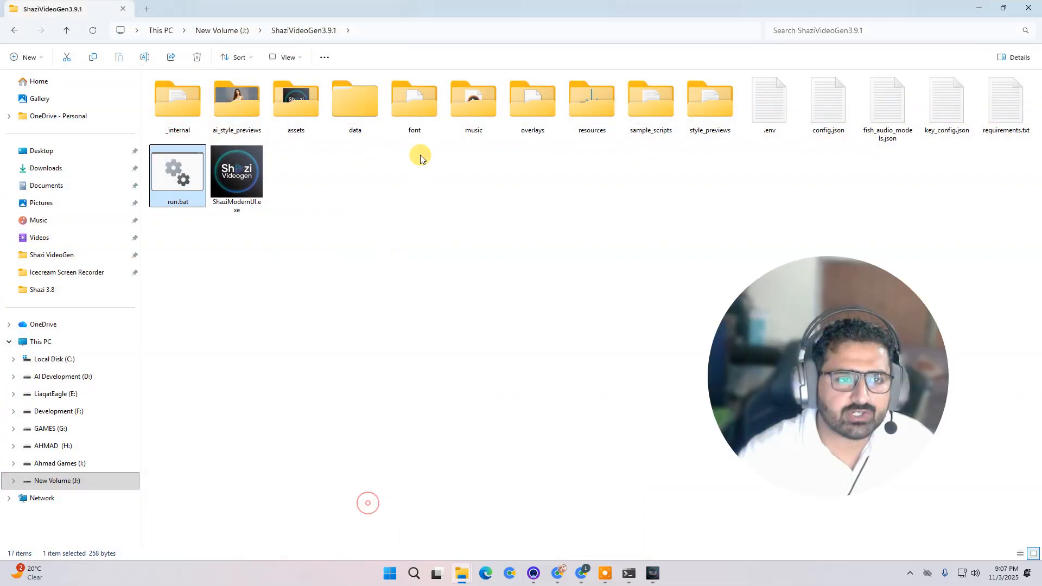
{"action": "double_click", "coordinate": [361, 82]}
{"action": "double_click", "coordinate": [194, 93]}
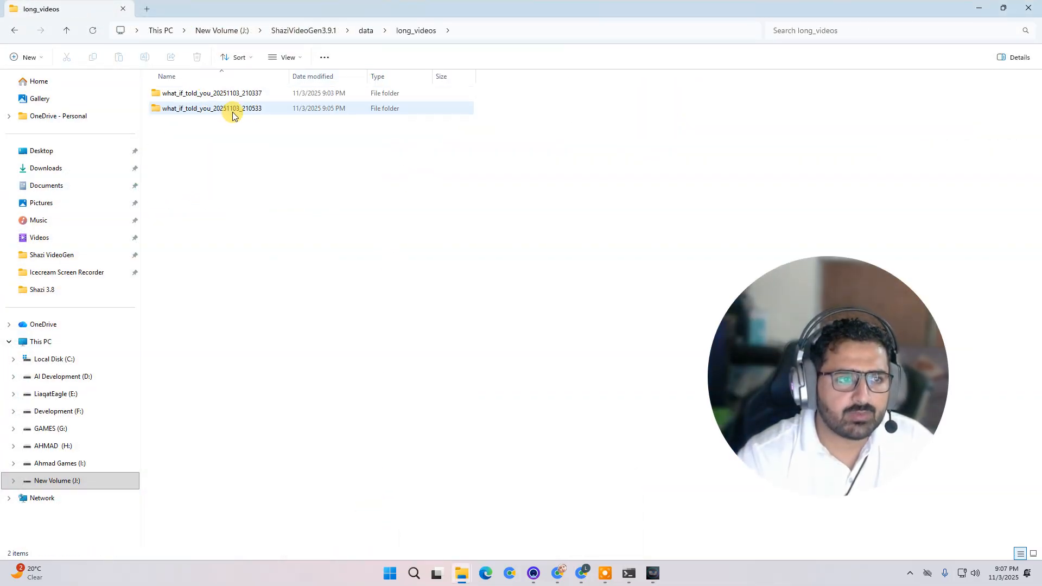
{"action": "double_click", "coordinate": [248, 108]}
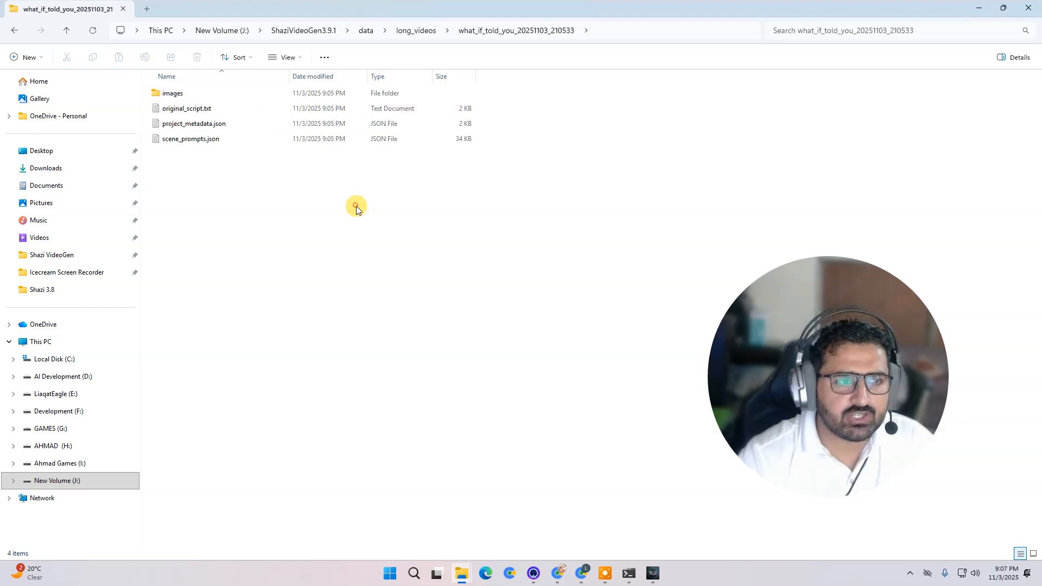
{"action": "double_click", "coordinate": [182, 94]}
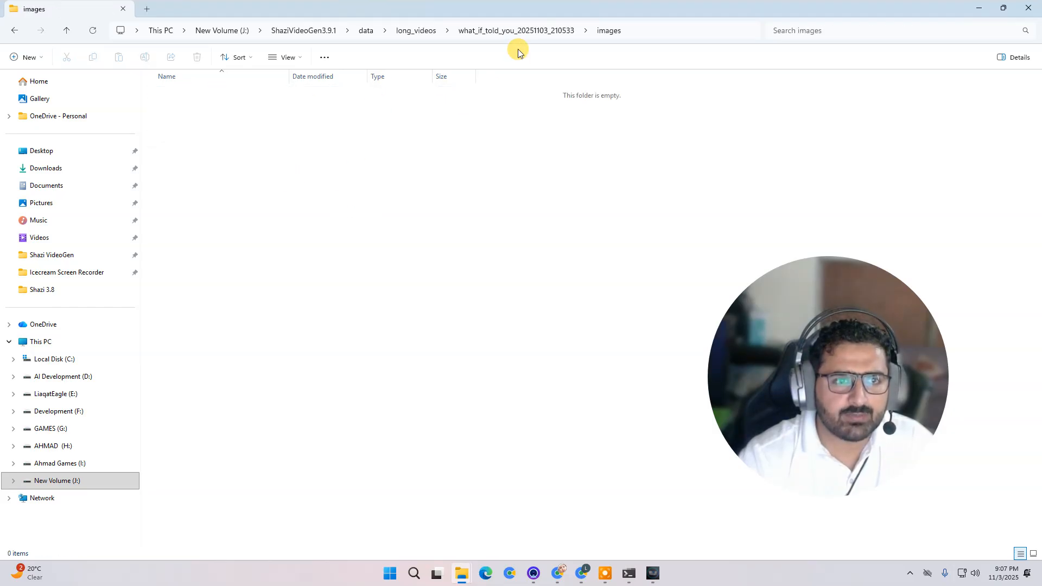
{"action": "left_click", "coordinate": [488, 36]}
- Load the existing project what_if_told_you_20251103_210337 into the generator
{"action": "left_click", "coordinate": [653, 574]}
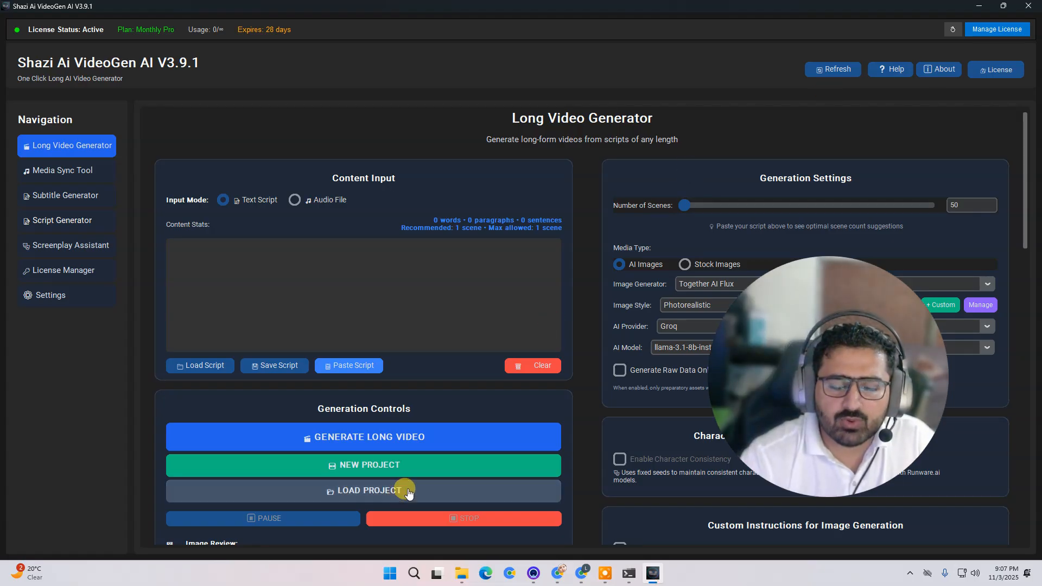
{"action": "left_click", "coordinate": [408, 491]}
{"action": "left_click", "coordinate": [445, 304]}
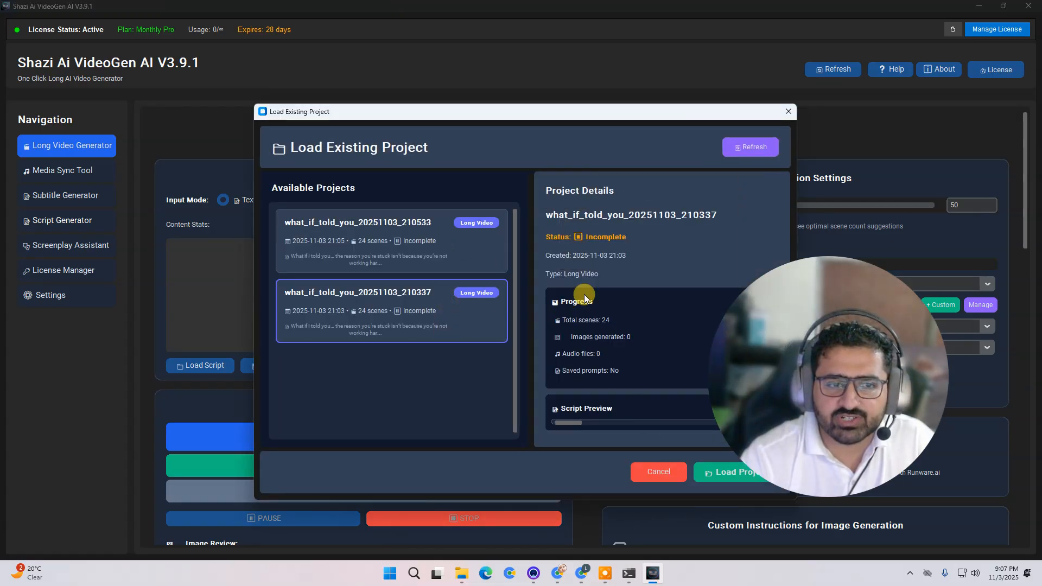
{"action": "left_click", "coordinate": [706, 473]}
{"action": "left_click", "coordinate": [605, 335]}
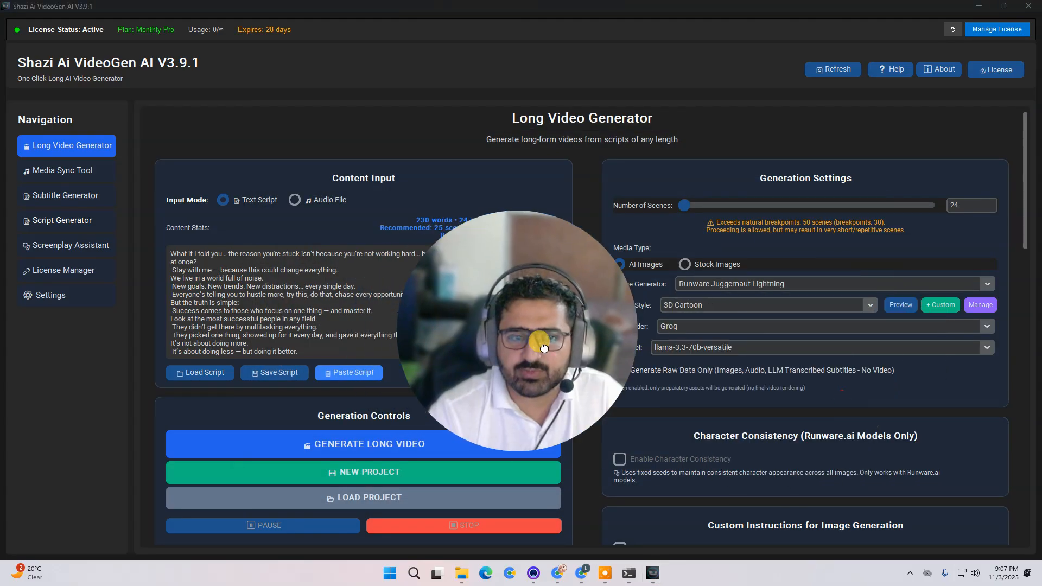
{"action": "scroll", "coordinate": [665, 366], "scroll_direction": "down", "scroll_amount": 6}
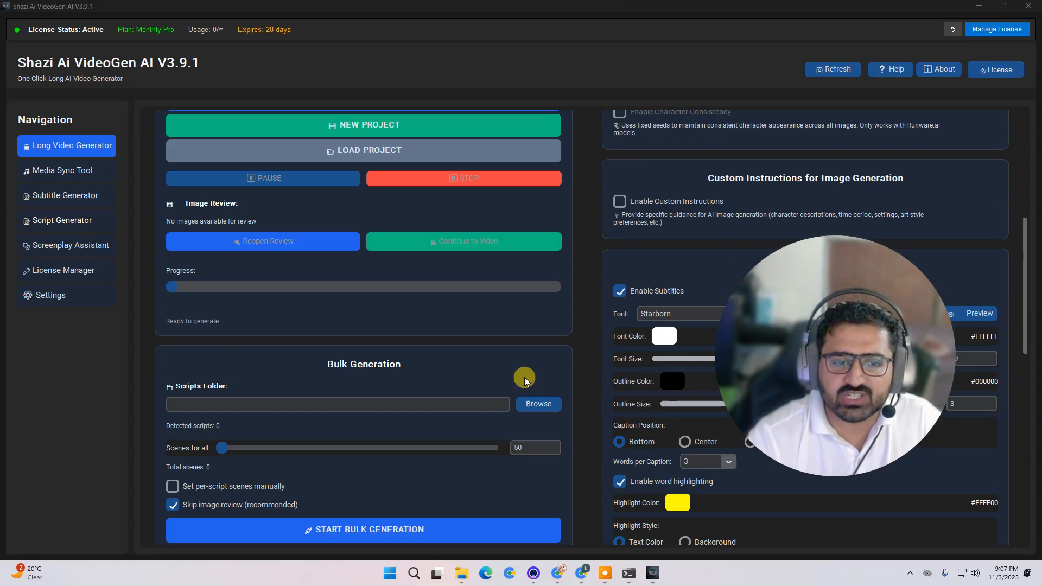
- Start generating the long video from the loaded script
{"action": "scroll", "coordinate": [467, 358], "scroll_direction": "up", "scroll_amount": 3}
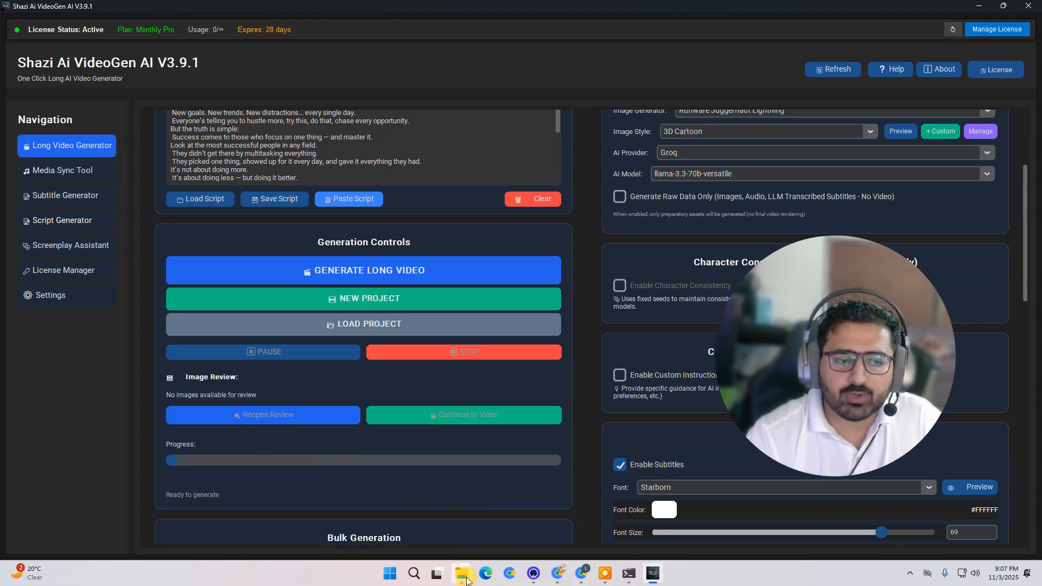
{"action": "left_click", "coordinate": [427, 271]}
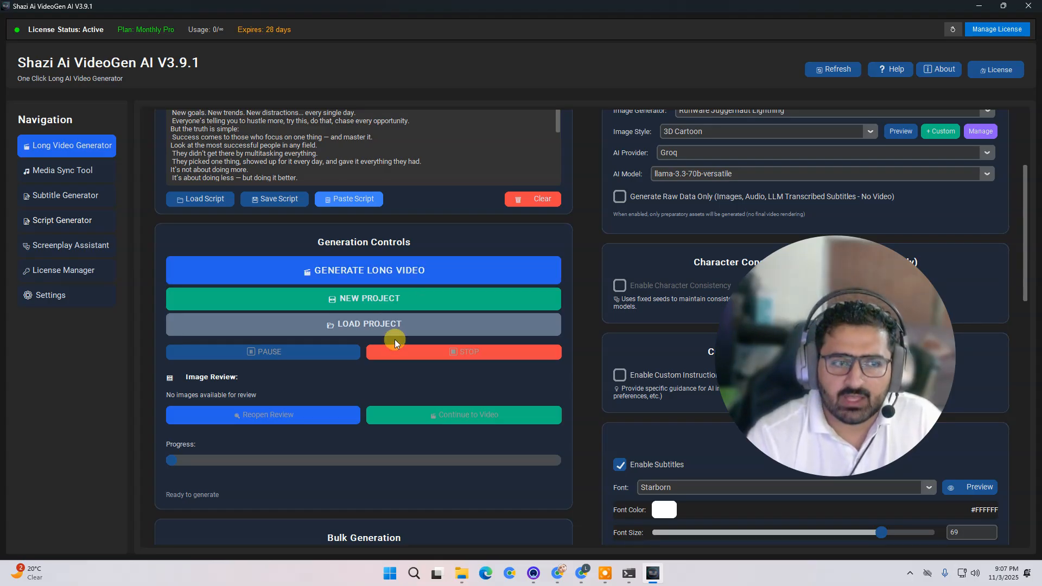
{"action": "left_click", "coordinate": [430, 271]}
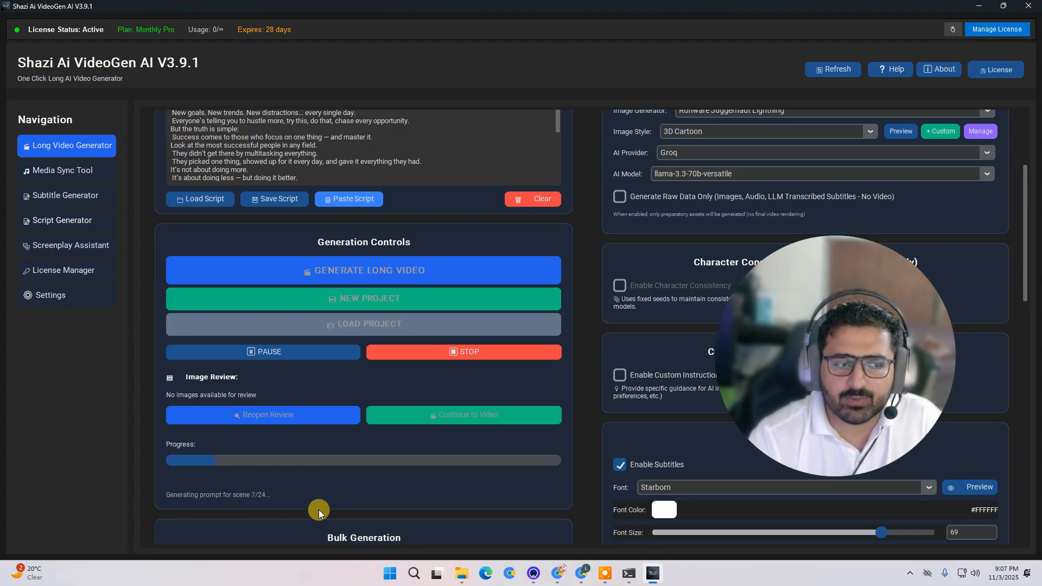
- Open the newest project folder in long_videos and switch it to an icon view
{"action": "mouse_move", "coordinate": [461, 579]}
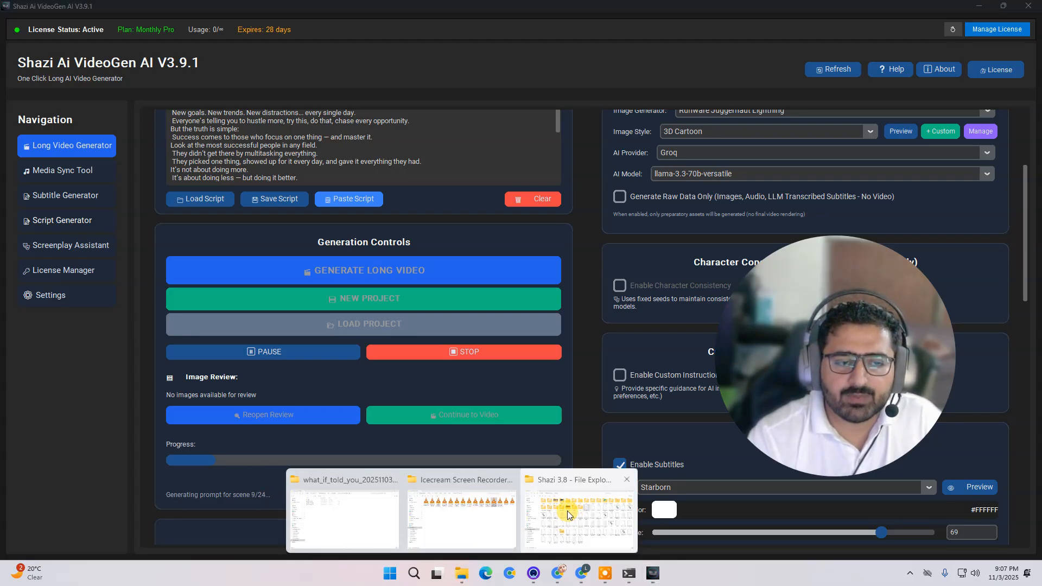
{"action": "left_click", "coordinate": [369, 519]}
{"action": "left_click", "coordinate": [416, 30]}
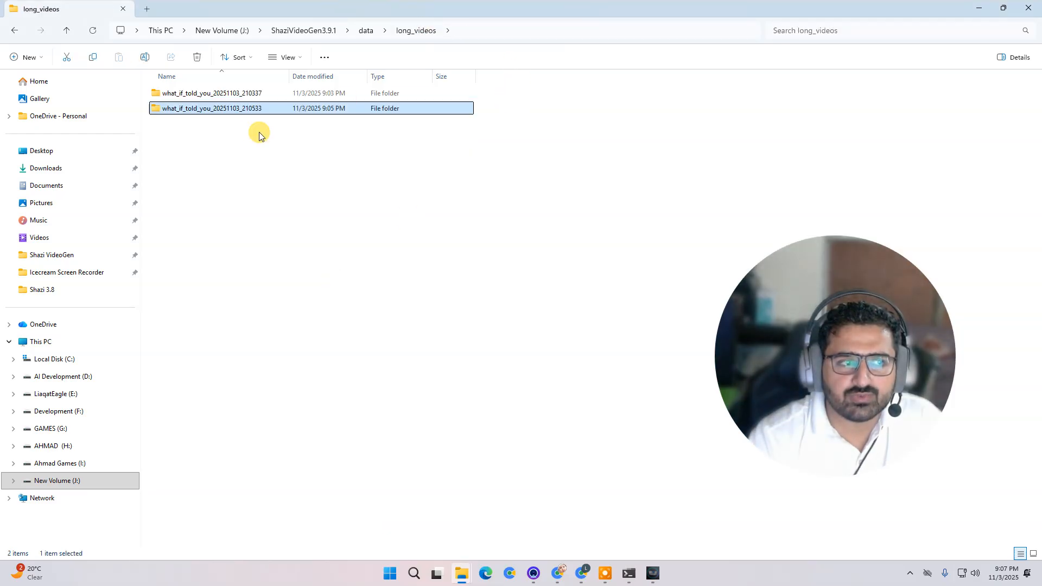
{"action": "double_click", "coordinate": [252, 108]}
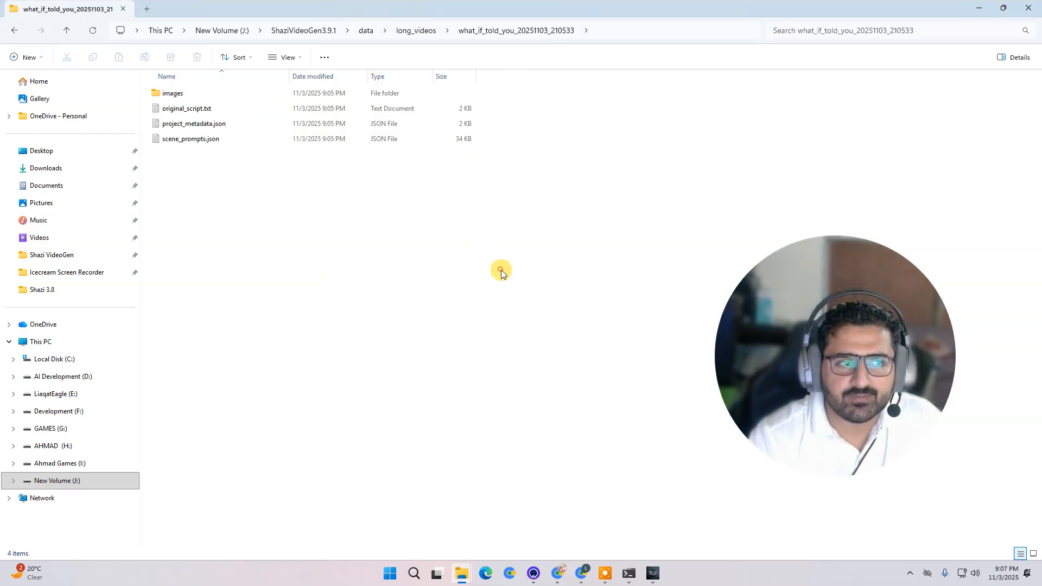
{"action": "right_click", "coordinate": [356, 204]}
{"action": "left_click", "coordinate": [427, 215]}
{"action": "left_click", "coordinate": [564, 235]}
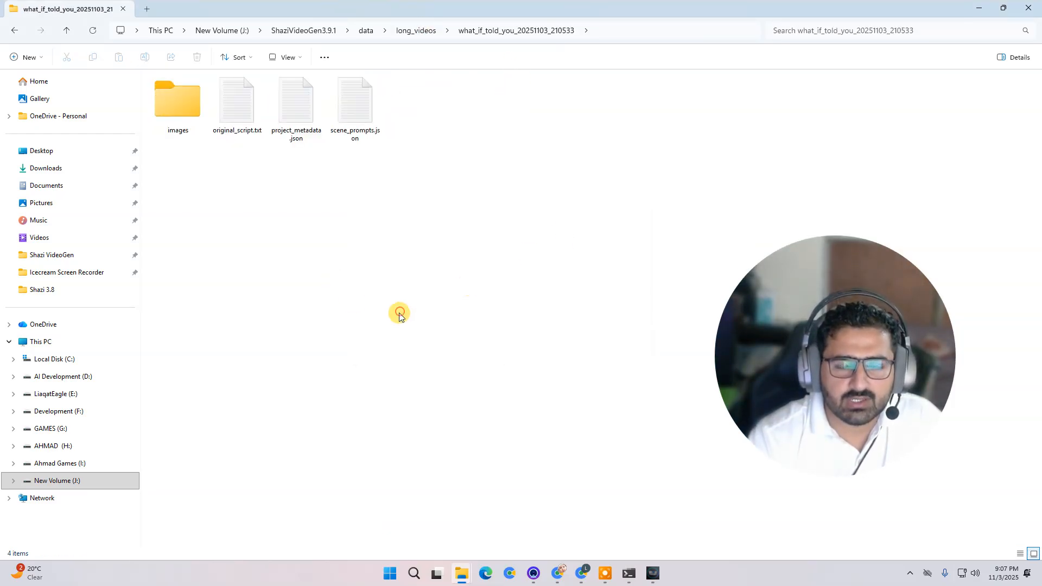
- Check the console window for the image generation progress, then return to the generator
{"action": "left_click", "coordinate": [652, 574]}
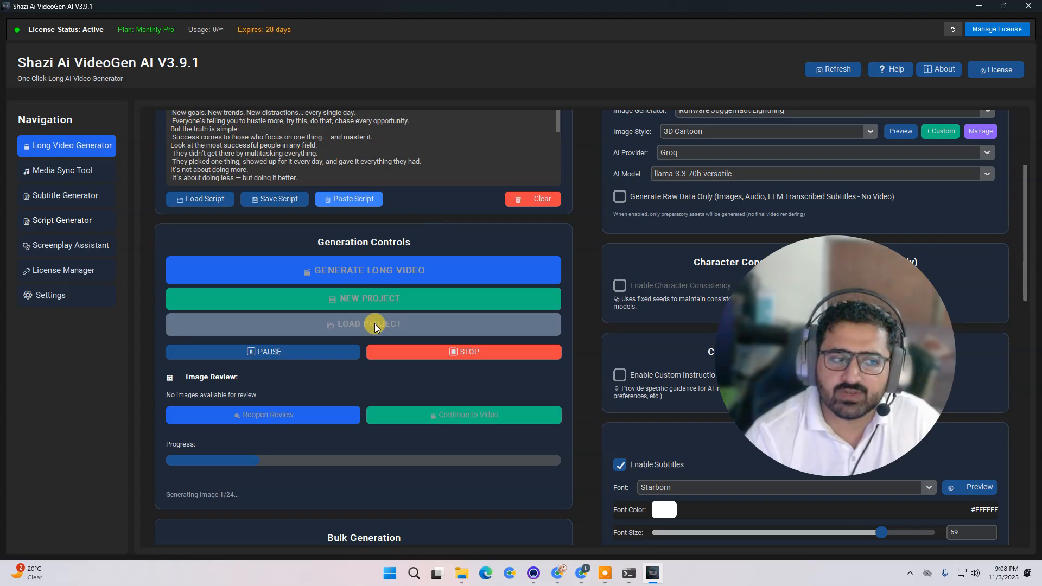
{"action": "left_click", "coordinate": [628, 574]}
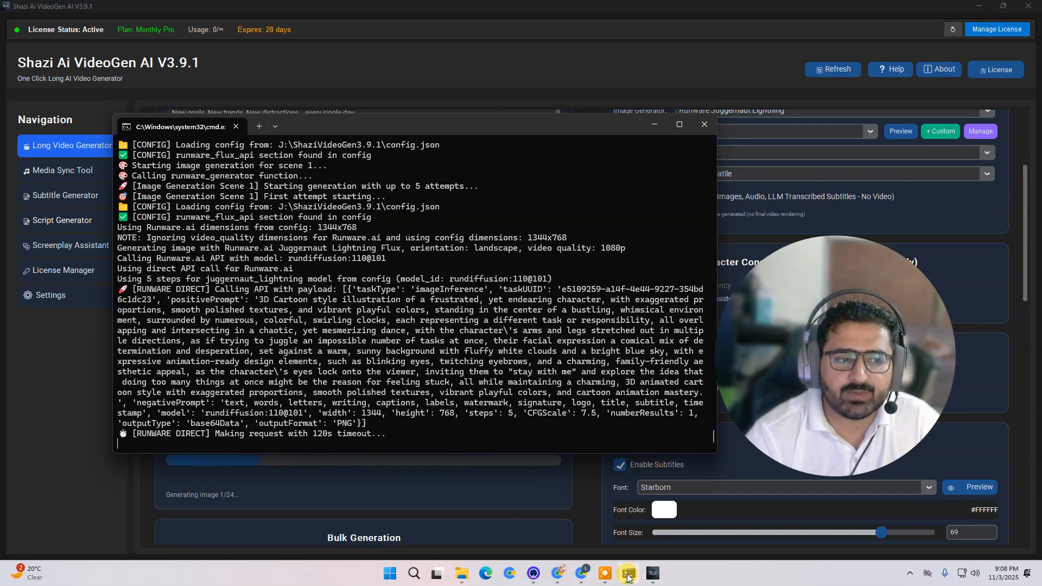
{"action": "left_click", "coordinate": [628, 576]}
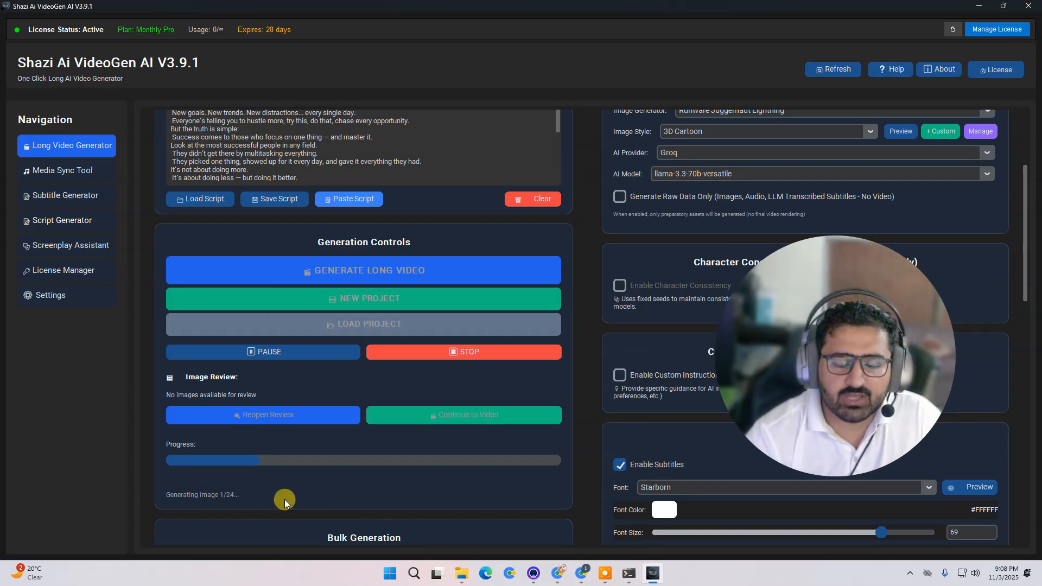
- Open scene_prompts.json in the project folder and read through the generated scene prompts
{"action": "mouse_move", "coordinate": [460, 574]}
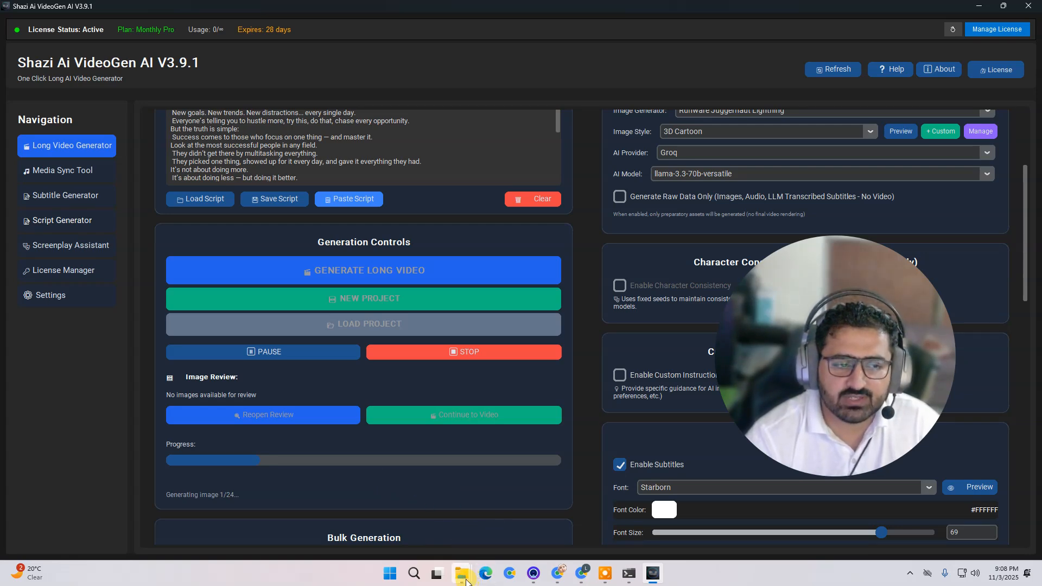
{"action": "left_click", "coordinate": [361, 535]}
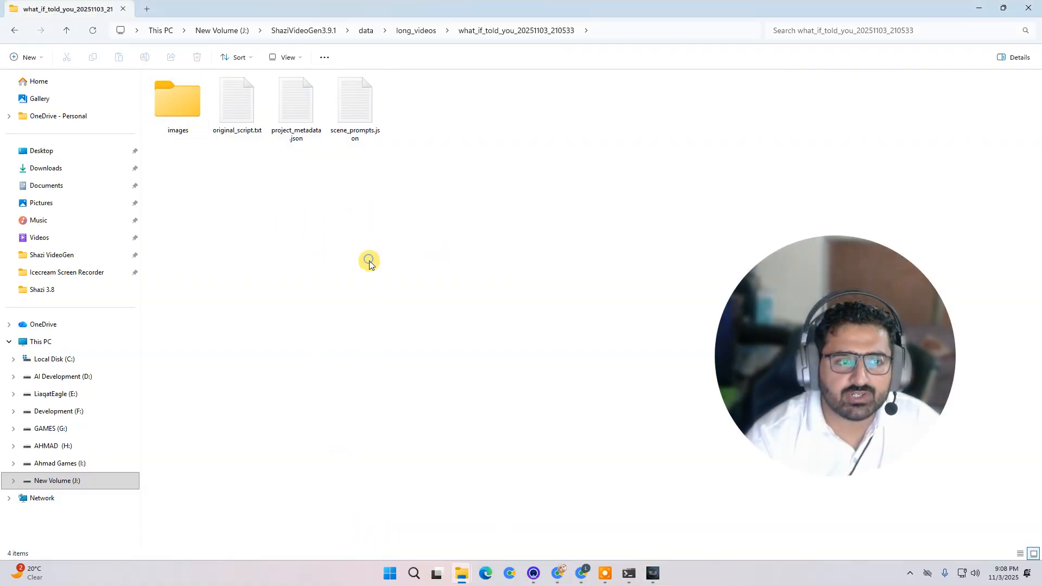
{"action": "right_click", "coordinate": [368, 262]}
{"action": "left_click", "coordinate": [288, 230]}
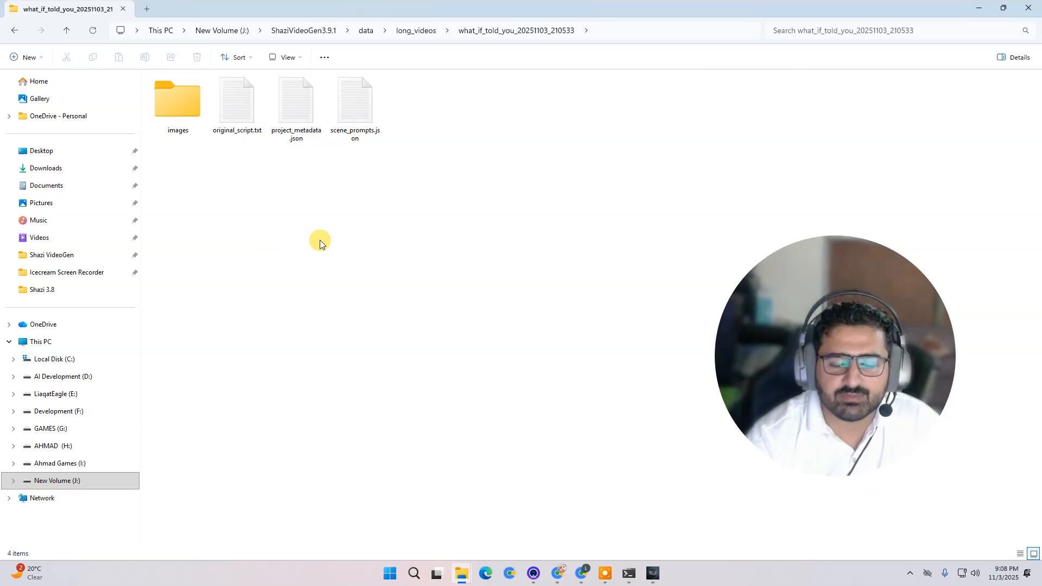
{"action": "double_click", "coordinate": [347, 86]}
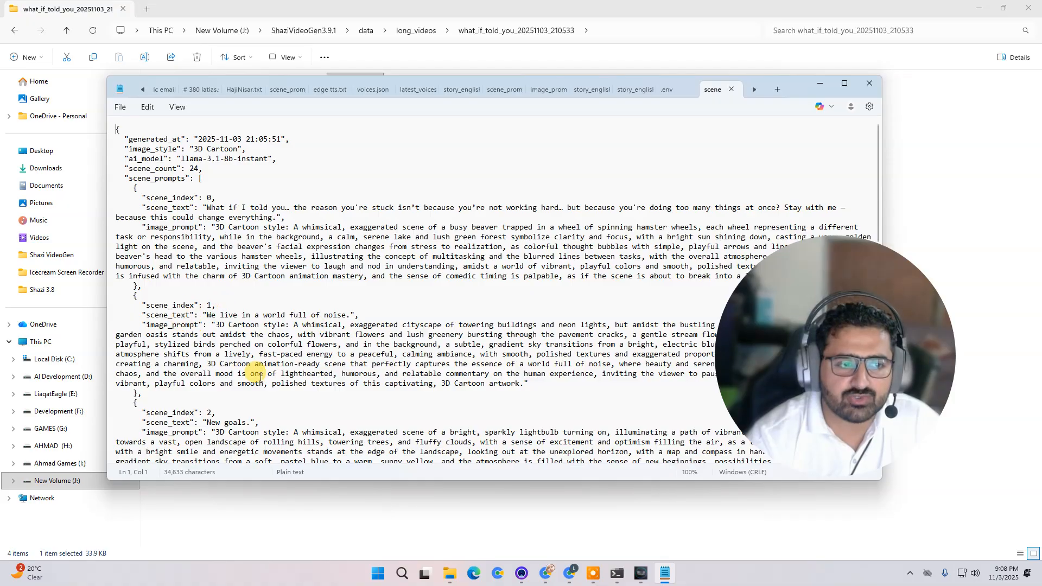
{"action": "scroll", "coordinate": [239, 320], "scroll_direction": "down", "scroll_amount": 7}
{"action": "scroll", "coordinate": [242, 321], "scroll_direction": "down", "scroll_amount": 20}
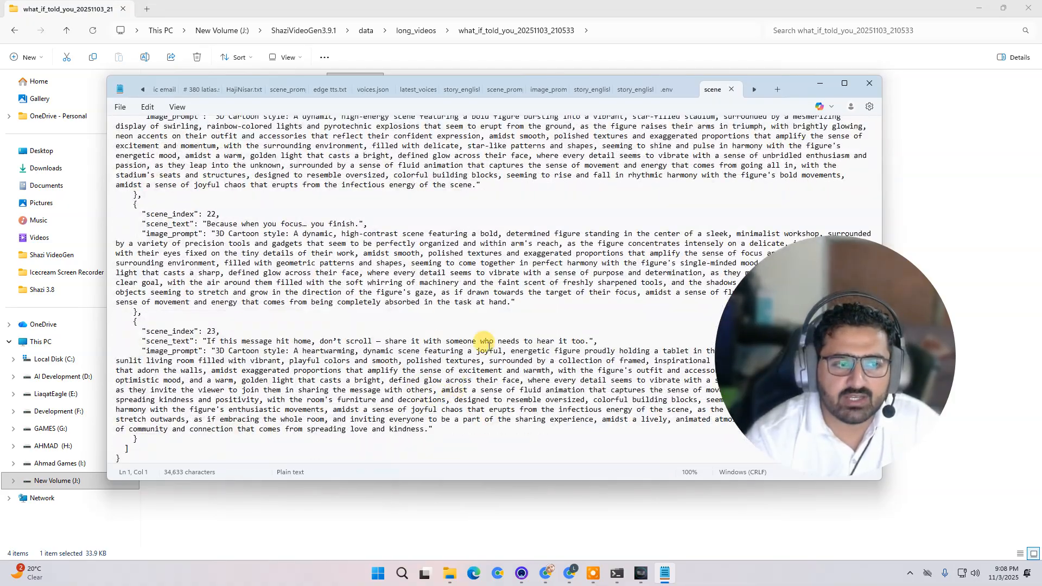
{"action": "left_click", "coordinate": [878, 86]}
{"action": "left_click", "coordinate": [438, 270]}
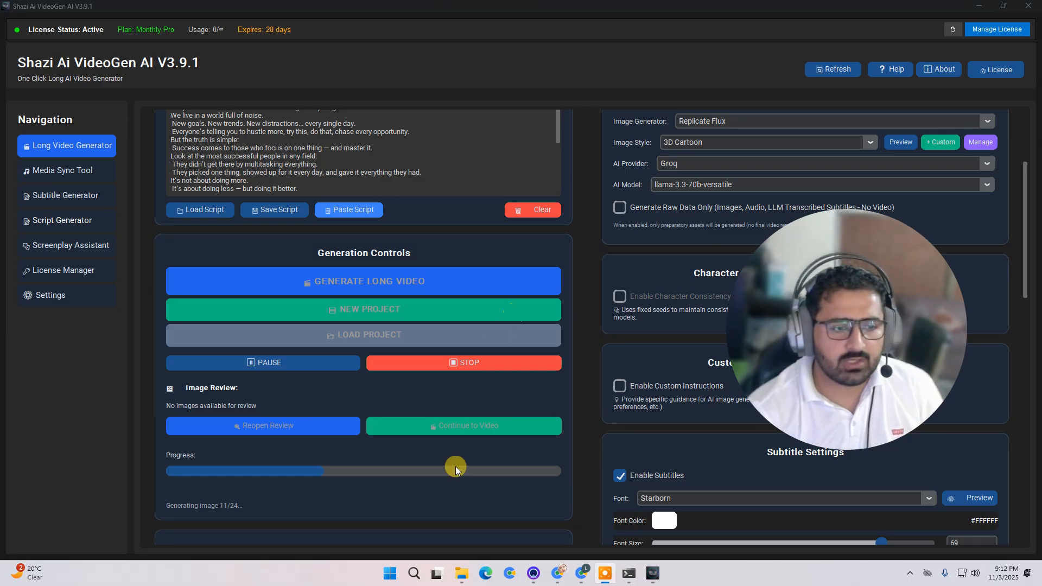
- Navigate to the project folder what_if_told_you_20251103_210337 in long_videos to see its scene images
{"action": "mouse_move", "coordinate": [462, 573]}
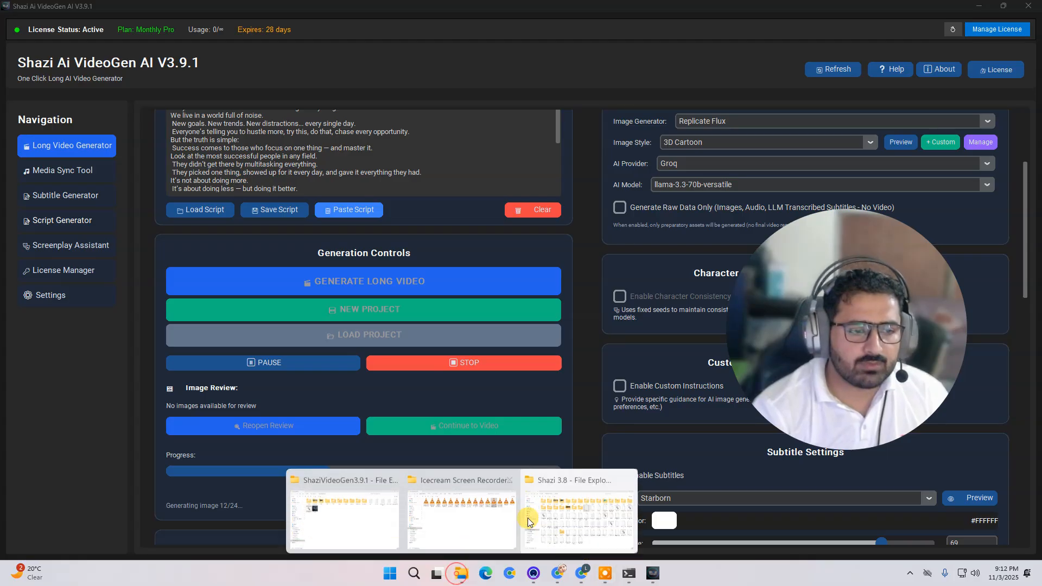
{"action": "left_click", "coordinate": [361, 517]}
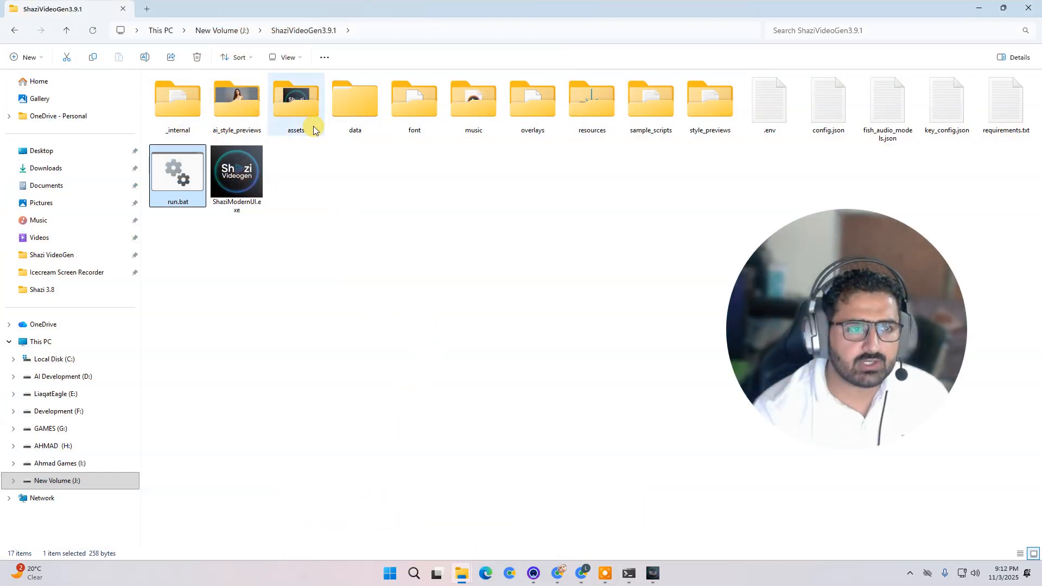
{"action": "double_click", "coordinate": [347, 101]}
{"action": "double_click", "coordinate": [188, 98]}
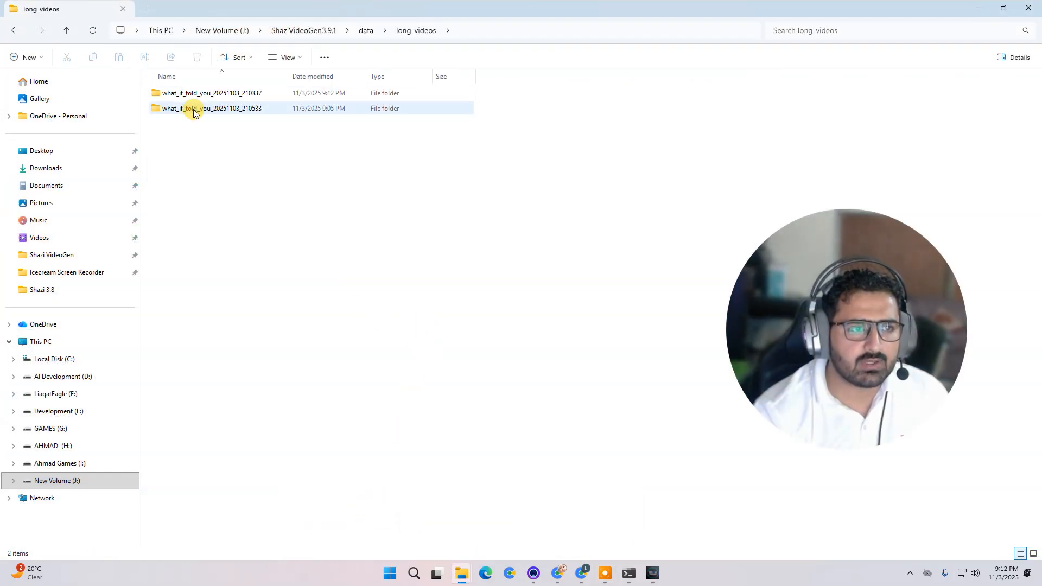
{"action": "double_click", "coordinate": [193, 107]}
{"action": "left_click", "coordinate": [396, 31]}
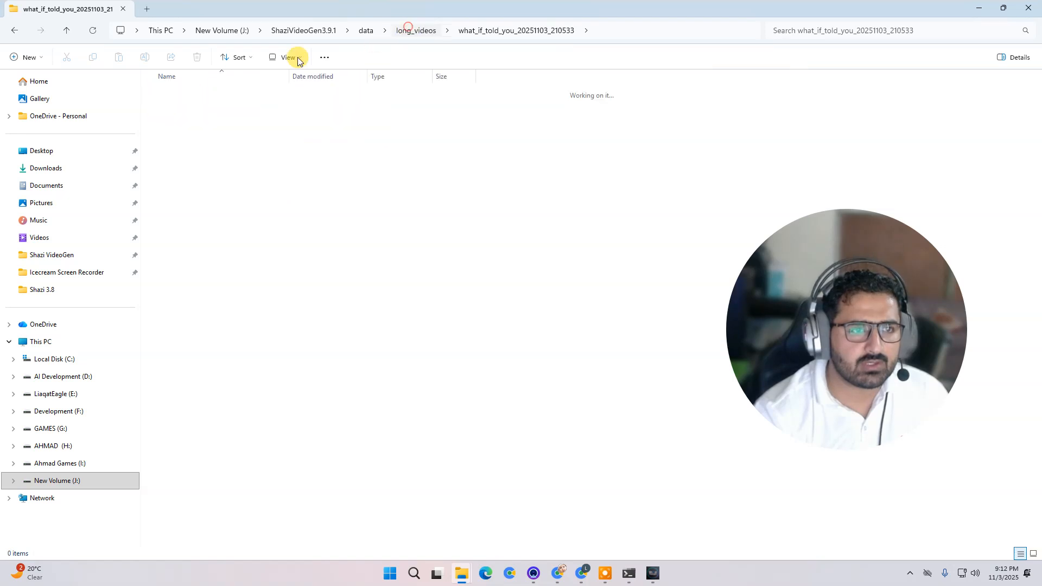
{"action": "double_click", "coordinate": [201, 93]}
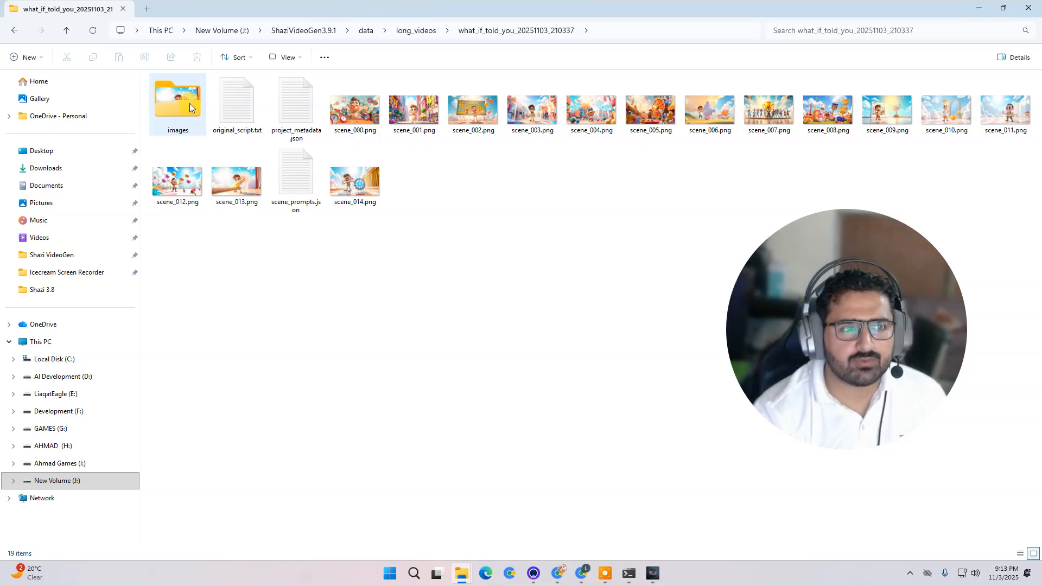
{"action": "left_click", "coordinate": [416, 255]}
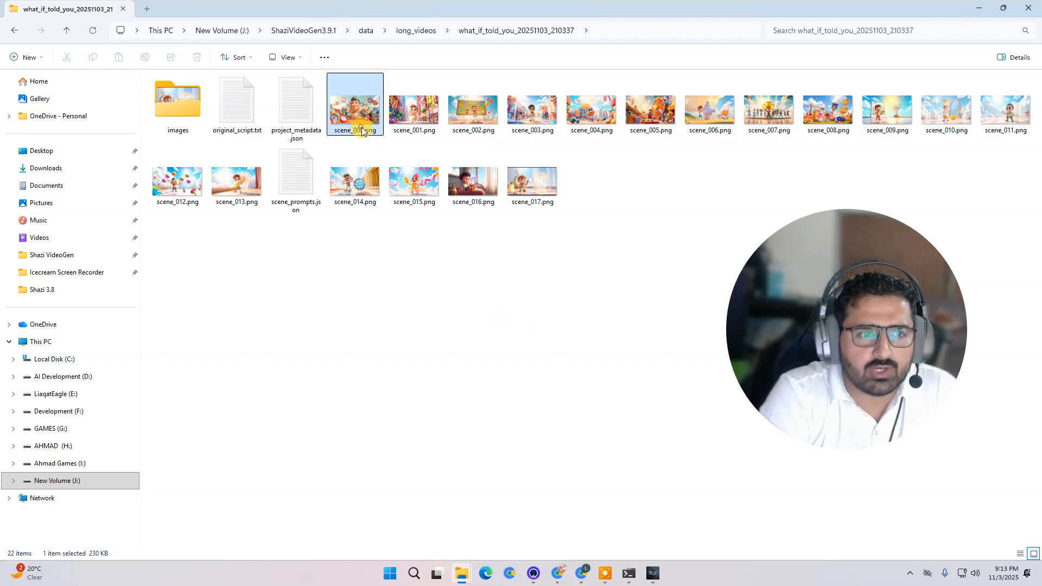
- Open scene_000.png in the photo viewer and page through the generated scene images
{"action": "double_click", "coordinate": [356, 111]}
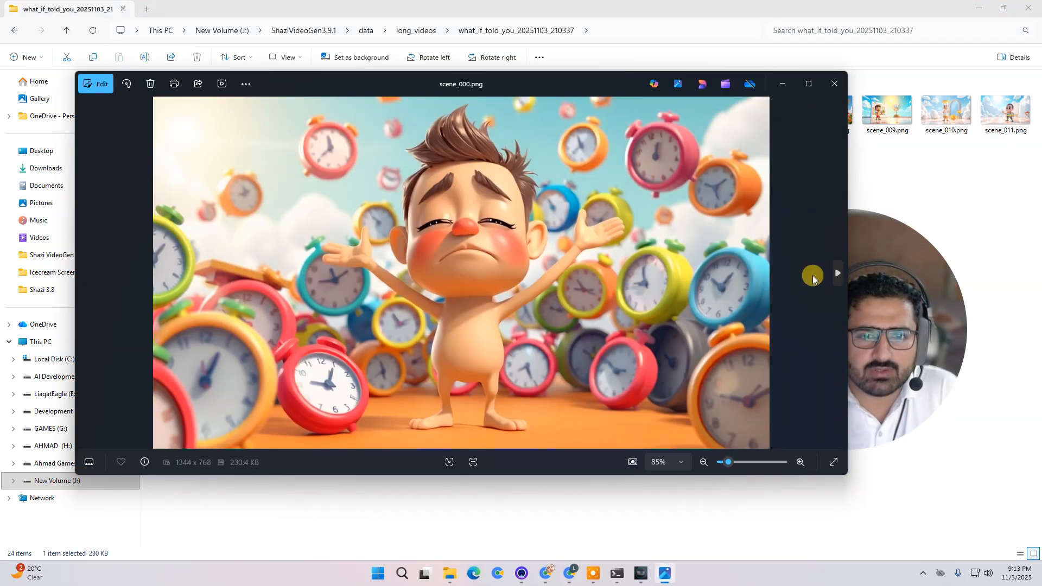
{"action": "left_click", "coordinate": [837, 271]}
{"action": "left_click", "coordinate": [838, 270]}
{"action": "left_click", "coordinate": [838, 271]}
{"action": "left_click", "coordinate": [837, 270]}
{"action": "left_click", "coordinate": [837, 270]}
{"action": "left_click", "coordinate": [837, 271]}
{"action": "left_click", "coordinate": [838, 271]}
{"action": "left_click", "coordinate": [838, 271]}
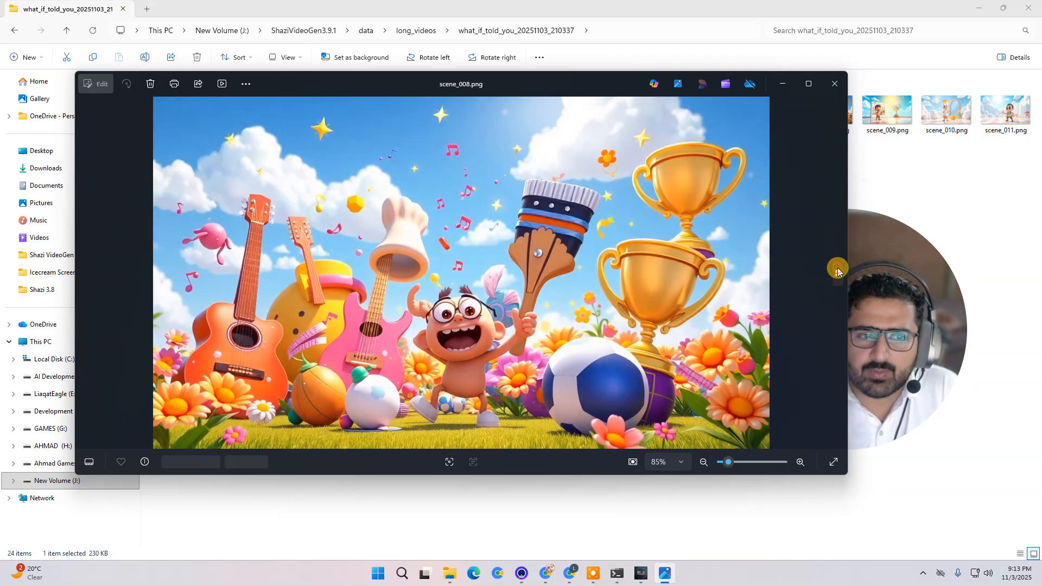
{"action": "left_click", "coordinate": [838, 270]}
{"action": "left_click", "coordinate": [838, 270]}
{"action": "left_click", "coordinate": [838, 271]}
{"action": "left_click", "coordinate": [837, 270]}
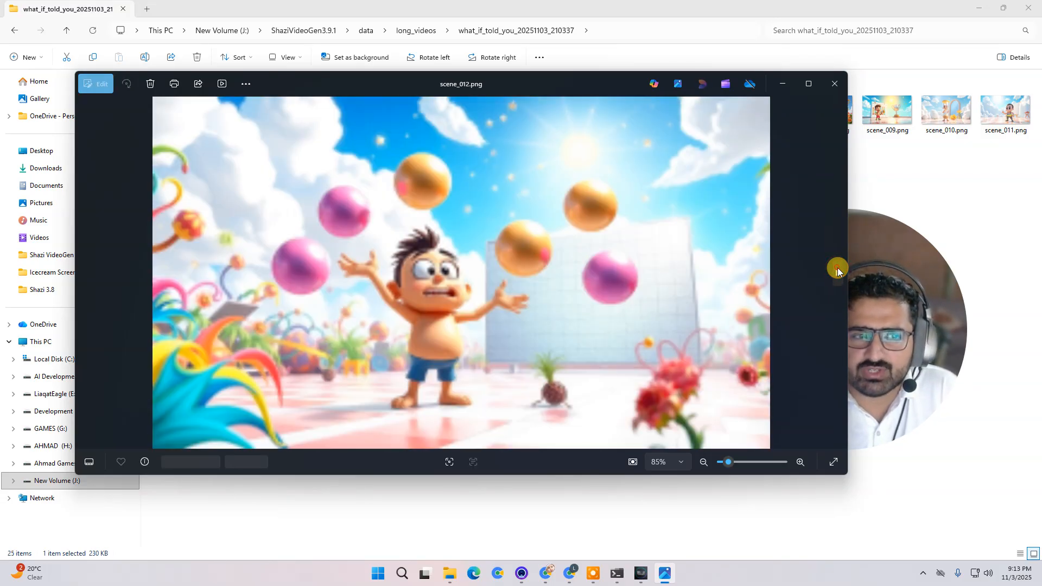
{"action": "left_click", "coordinate": [838, 270]}
{"action": "left_click", "coordinate": [838, 270]}
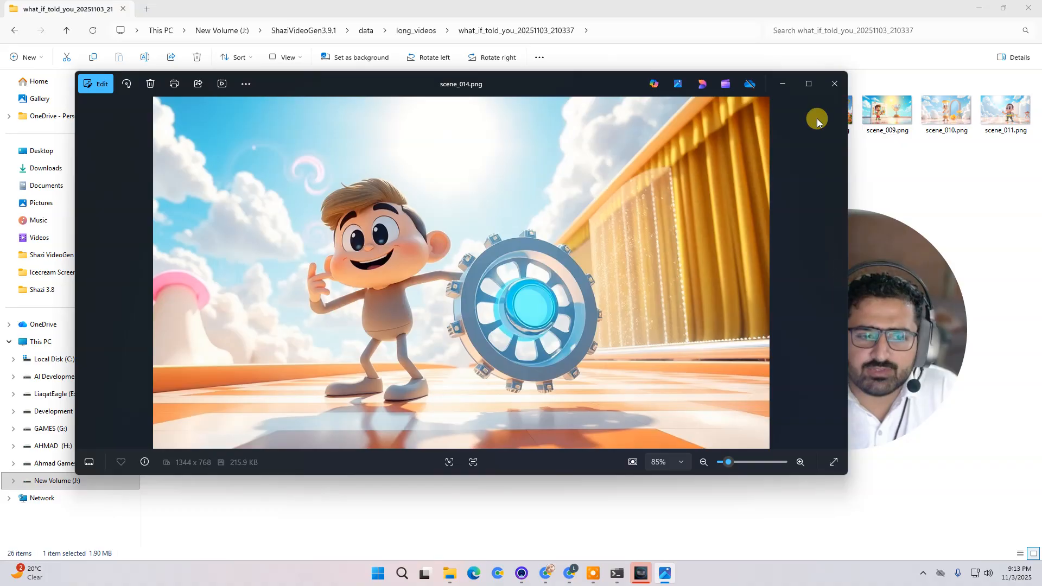
{"action": "left_click", "coordinate": [834, 84]}
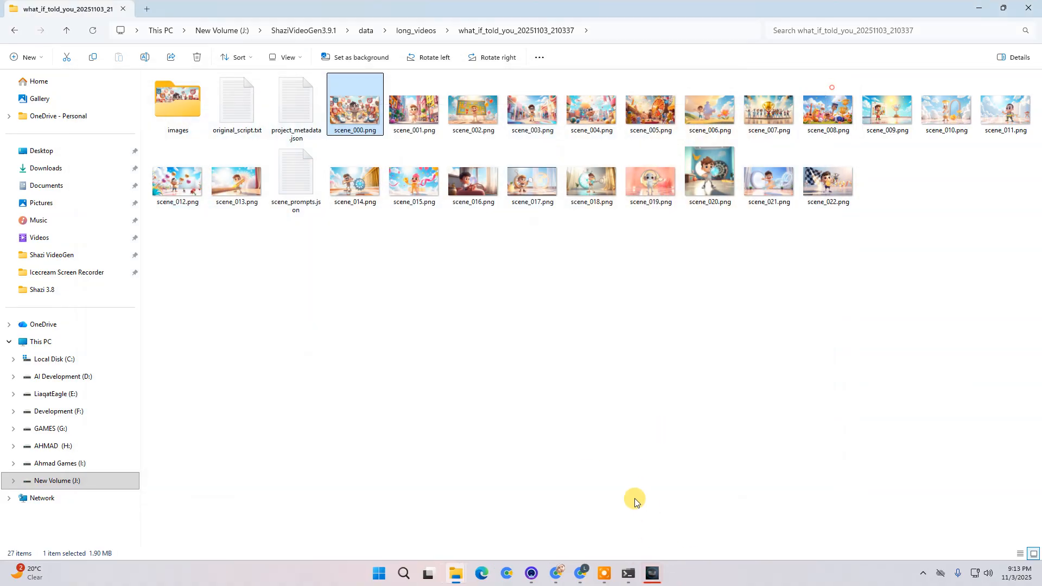
- Switch to the image review window and regenerate the AI image for scene 1
{"action": "mouse_move", "coordinate": [649, 579]}
{"action": "left_click", "coordinate": [656, 528]}
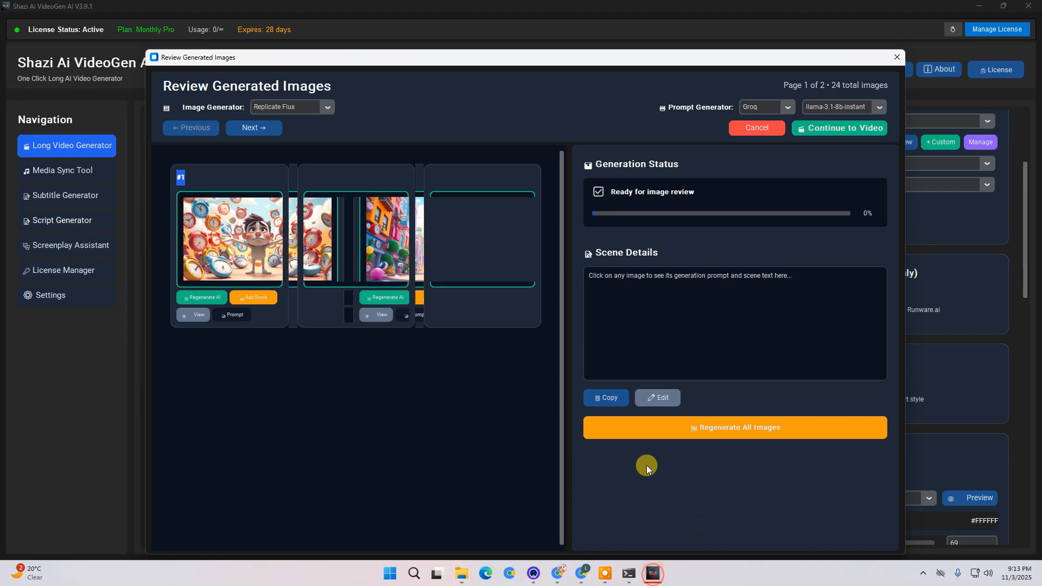
{"action": "scroll", "coordinate": [450, 244], "scroll_direction": "down", "scroll_amount": 5}
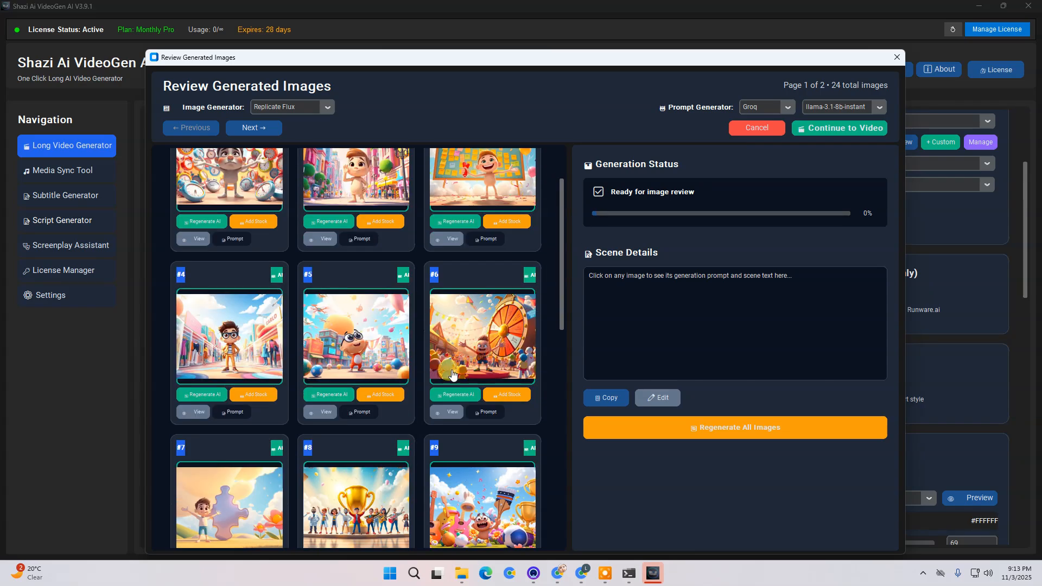
{"action": "scroll", "coordinate": [441, 426], "scroll_direction": "up", "scroll_amount": 5}
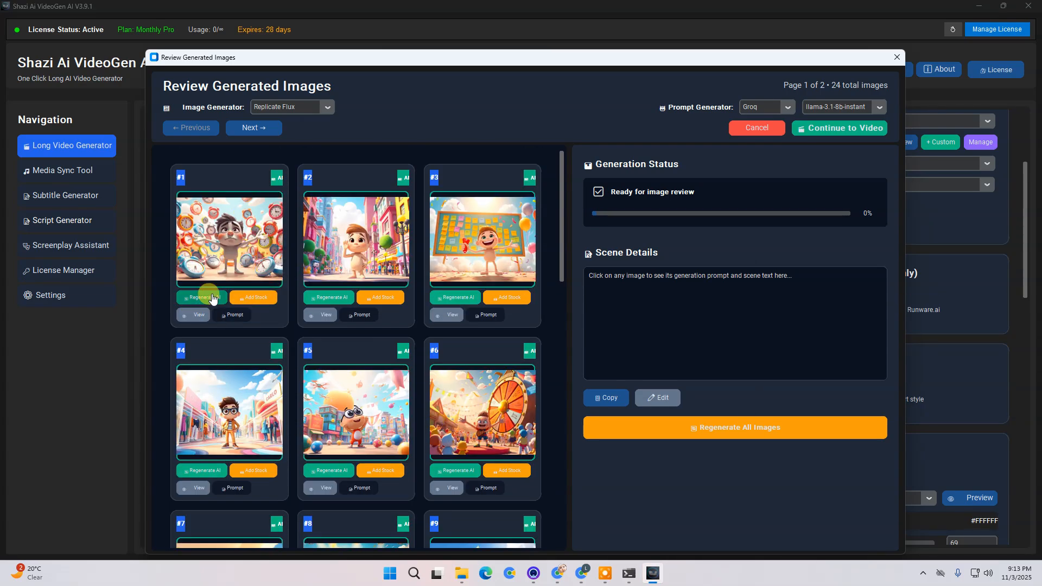
{"action": "left_click", "coordinate": [212, 298]}
{"action": "left_click", "coordinate": [684, 476]}
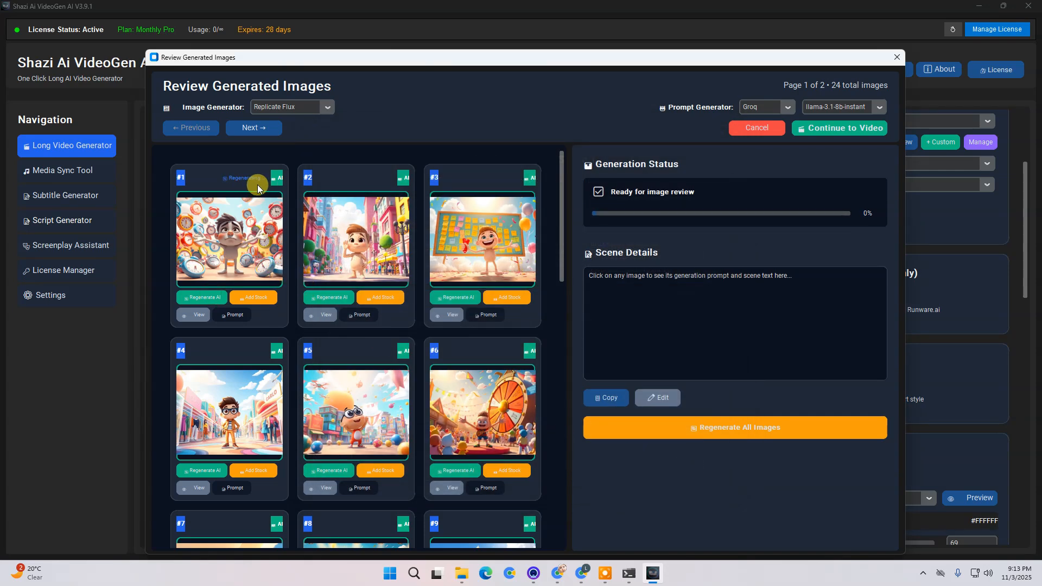
{"action": "left_click", "coordinate": [270, 305]}
- Select scene 1 in the review grid and read its generation prompt and spoken scene text
{"action": "scroll", "coordinate": [331, 319], "scroll_direction": "down", "scroll_amount": 1}
{"action": "left_click", "coordinate": [222, 236]}
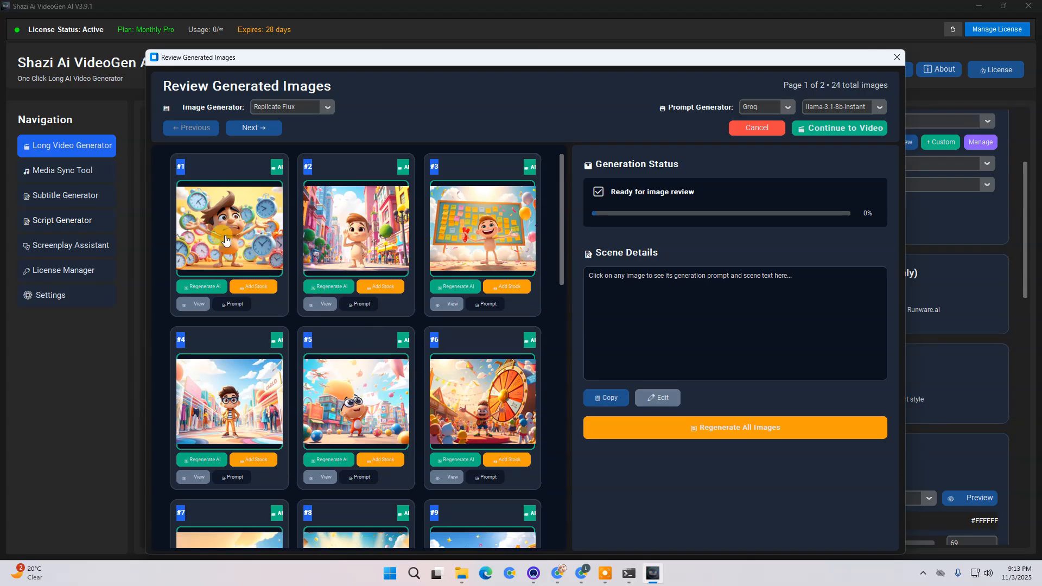
{"action": "scroll", "coordinate": [632, 282], "scroll_direction": "down", "scroll_amount": 2}
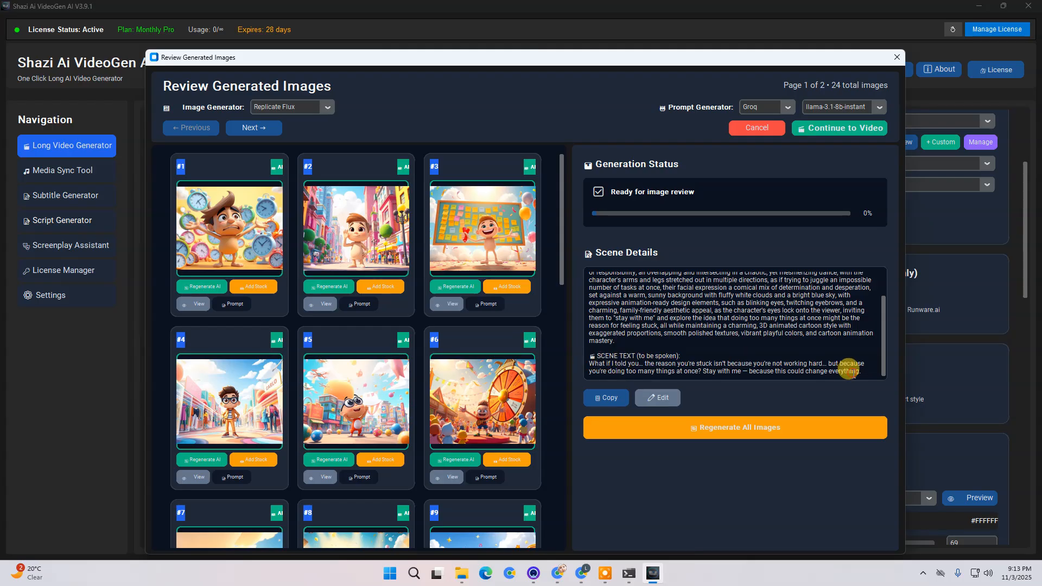
{"action": "triple_click", "coordinate": [849, 369]}
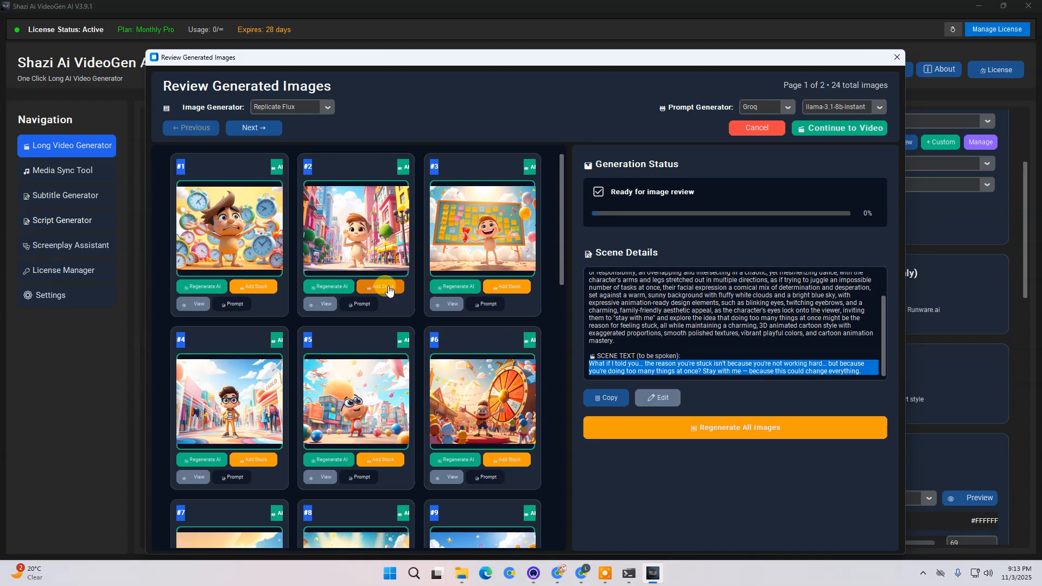
- Replace scene 2's image with a stock photo of hands holding a globe found with the keywords live world full
{"action": "left_click", "coordinate": [390, 290]}
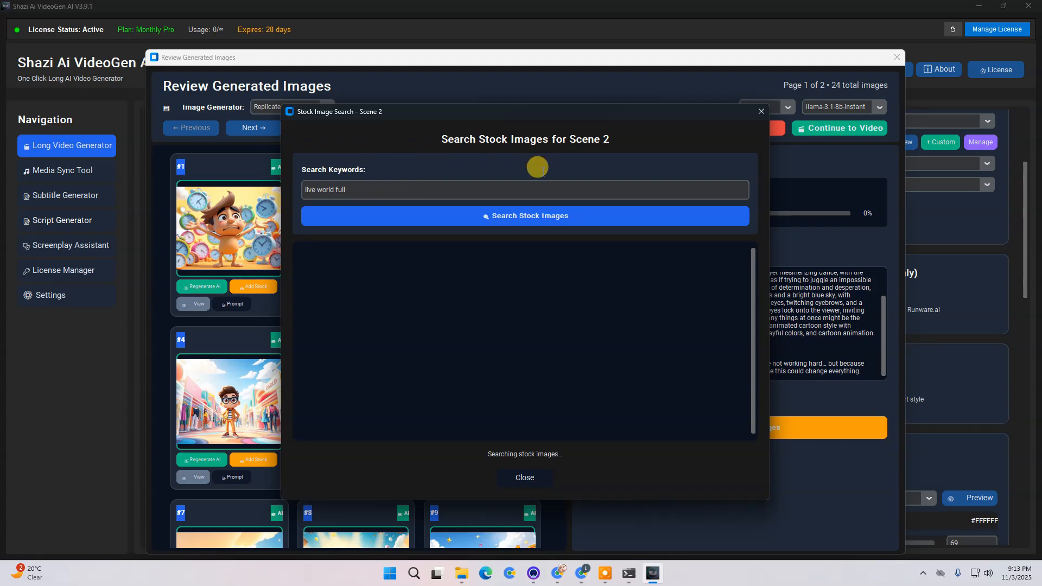
{"action": "scroll", "coordinate": [590, 256], "scroll_direction": "down", "scroll_amount": 3}
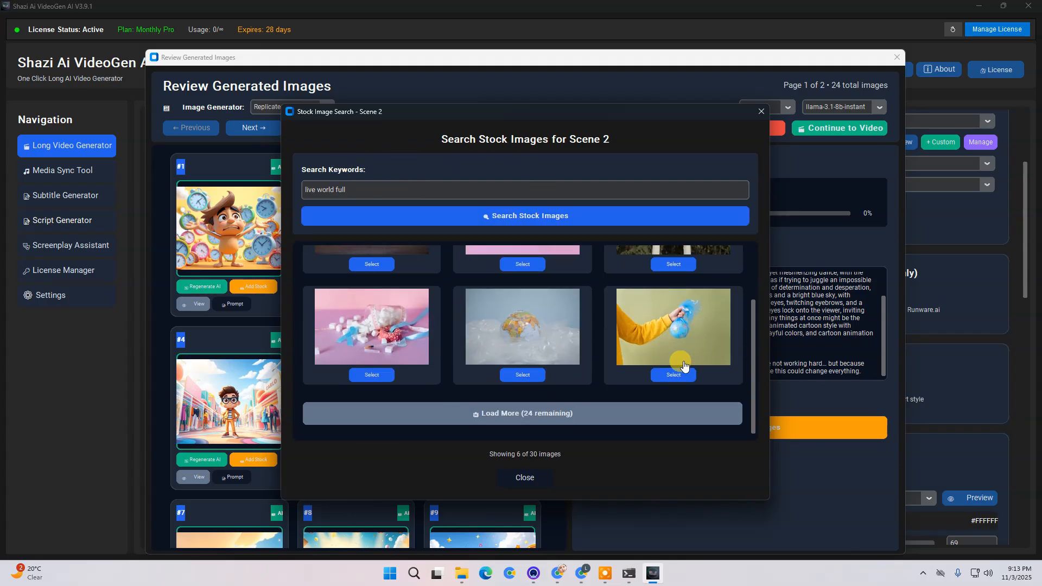
{"action": "scroll", "coordinate": [510, 354], "scroll_direction": "up", "scroll_amount": 3}
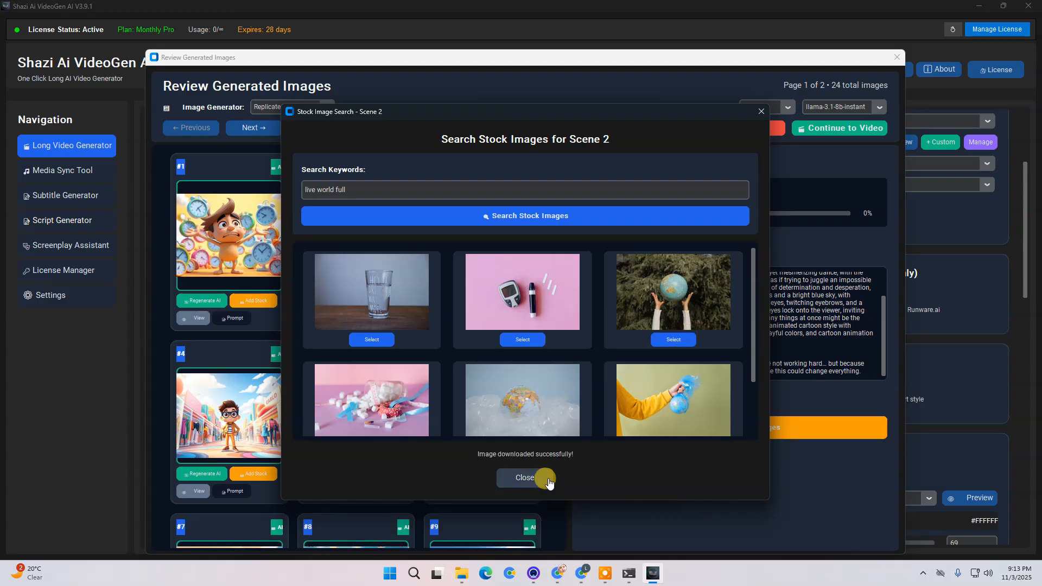
{"action": "left_click", "coordinate": [532, 485]}
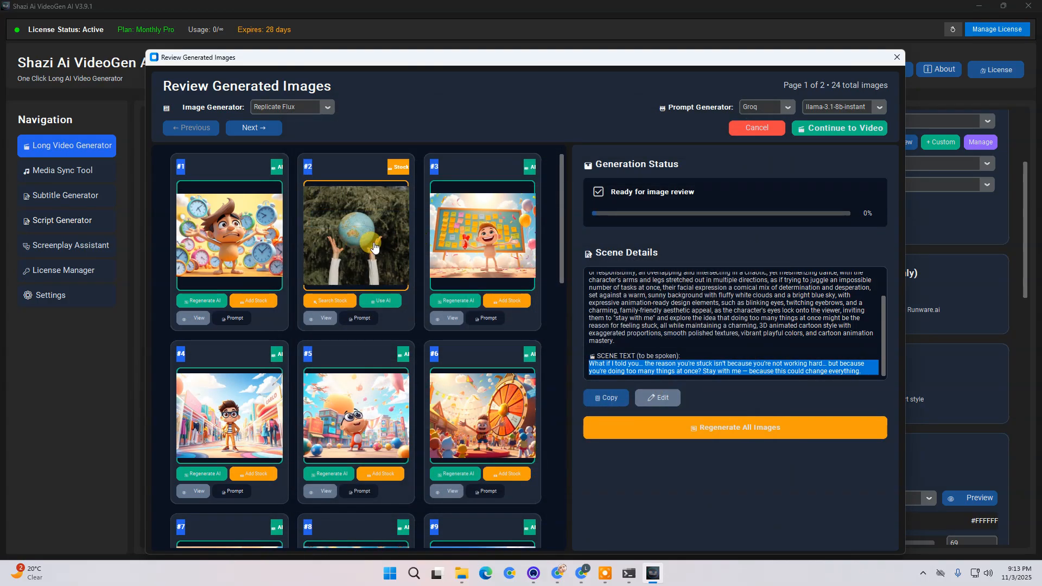
- Continue from image review to video generation and dismiss the error dialog
{"action": "left_click", "coordinate": [867, 131]}
{"action": "left_click", "coordinate": [568, 336]}
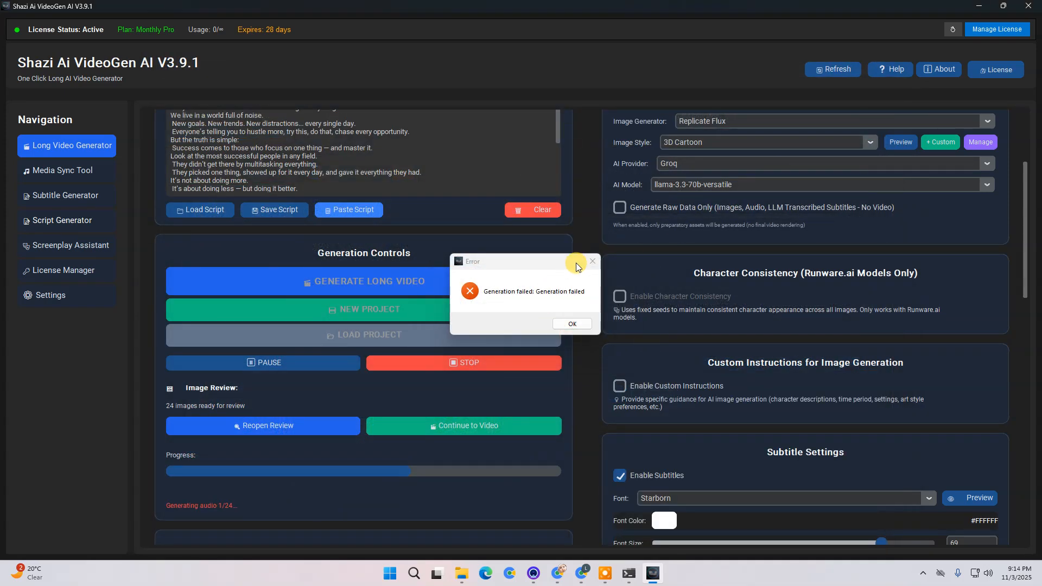
{"action": "left_click", "coordinate": [569, 326]}
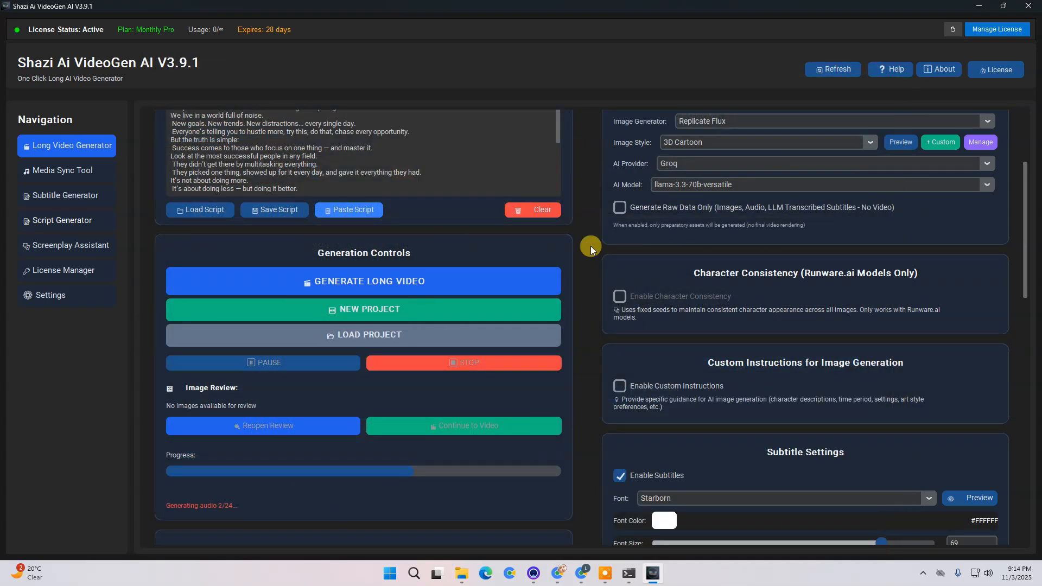
- Switch to the project folder and repeatedly check the audio folder for newly generated scene audio files
{"action": "scroll", "coordinate": [525, 401], "scroll_direction": "down", "scroll_amount": 1}
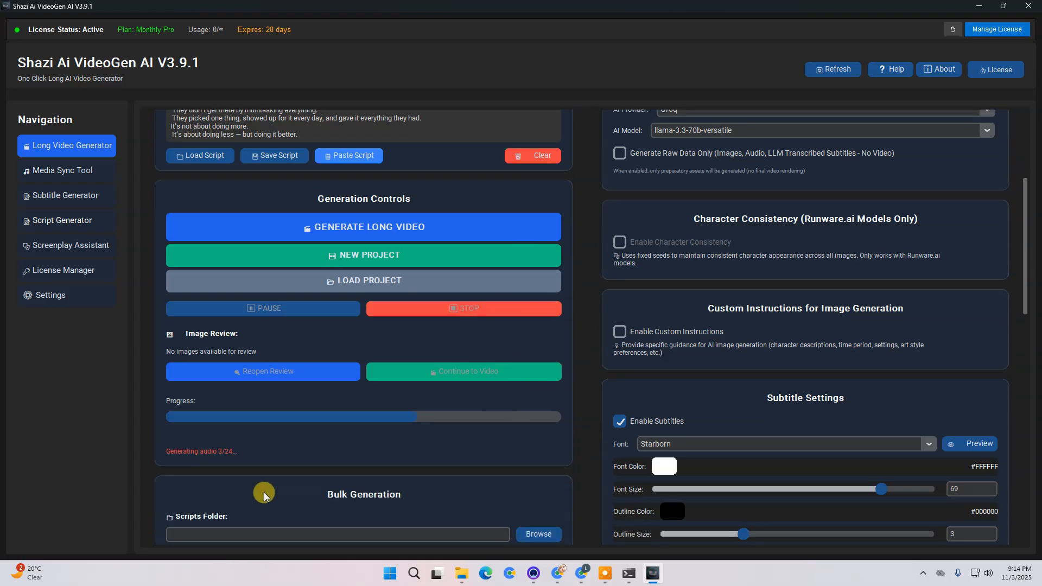
{"action": "mouse_move", "coordinate": [462, 574]}
{"action": "mouse_move", "coordinate": [462, 525]}
{"action": "left_click", "coordinate": [344, 519]}
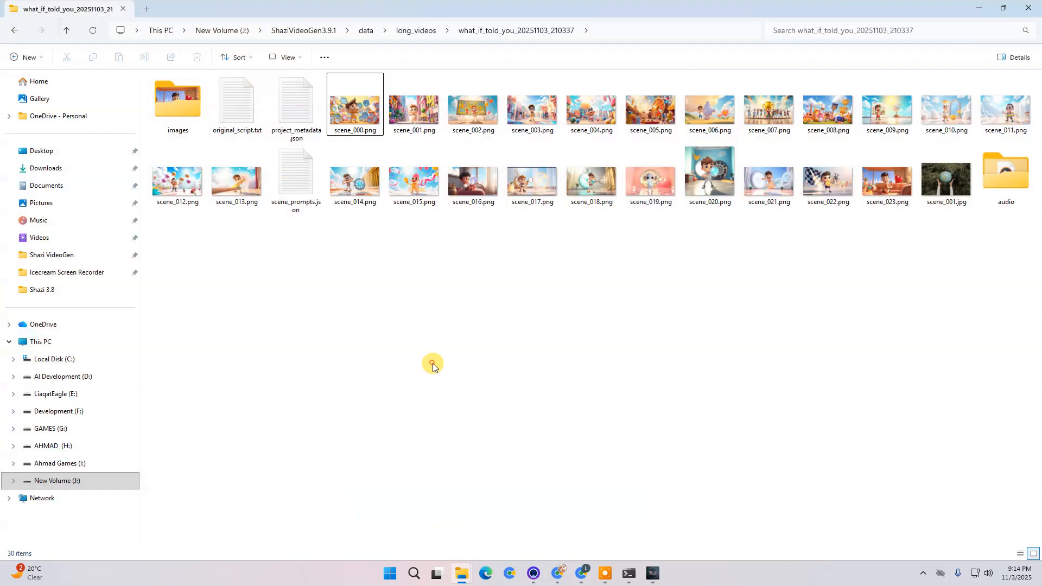
{"action": "double_click", "coordinate": [1004, 172]}
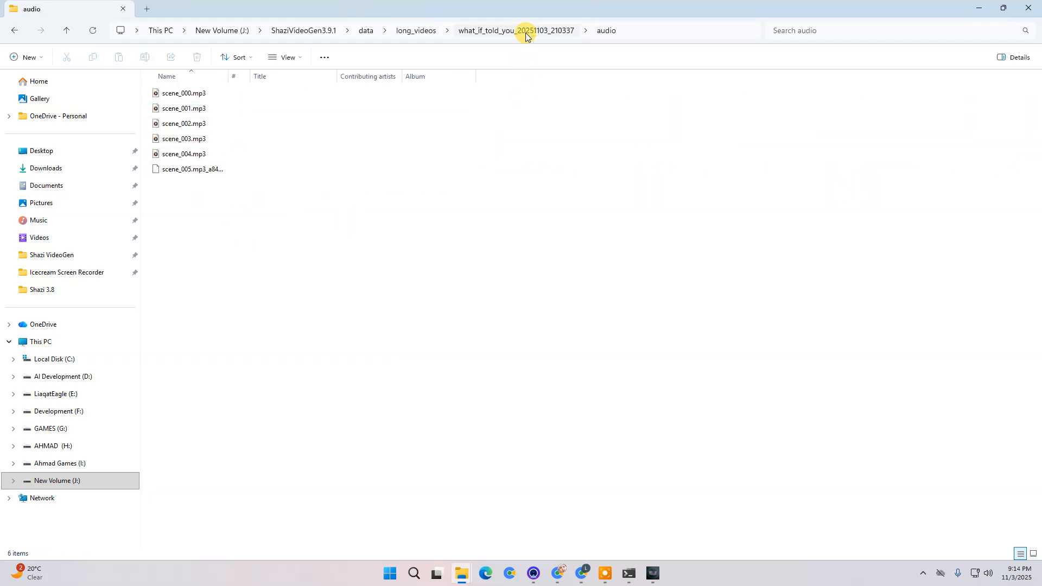
{"action": "left_click", "coordinate": [525, 31]}
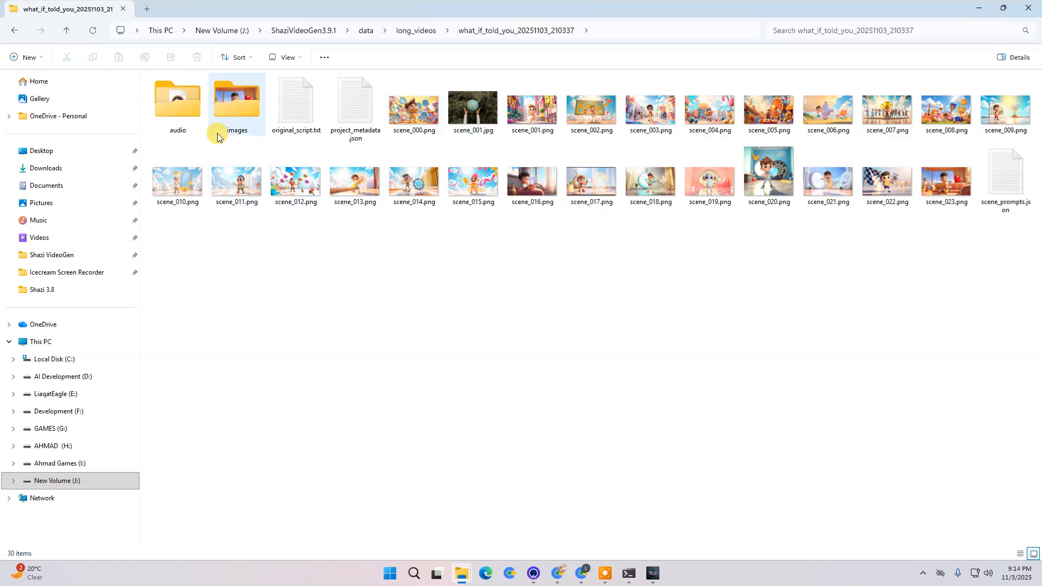
{"action": "left_click", "coordinate": [407, 103]}
{"action": "double_click", "coordinate": [178, 102]}
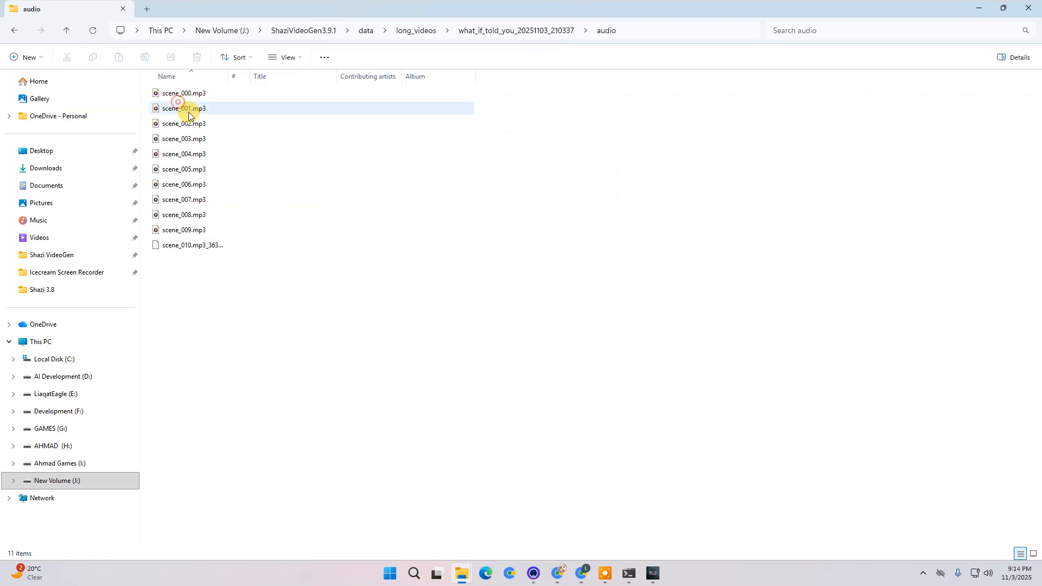
{"action": "left_click", "coordinate": [506, 30]}
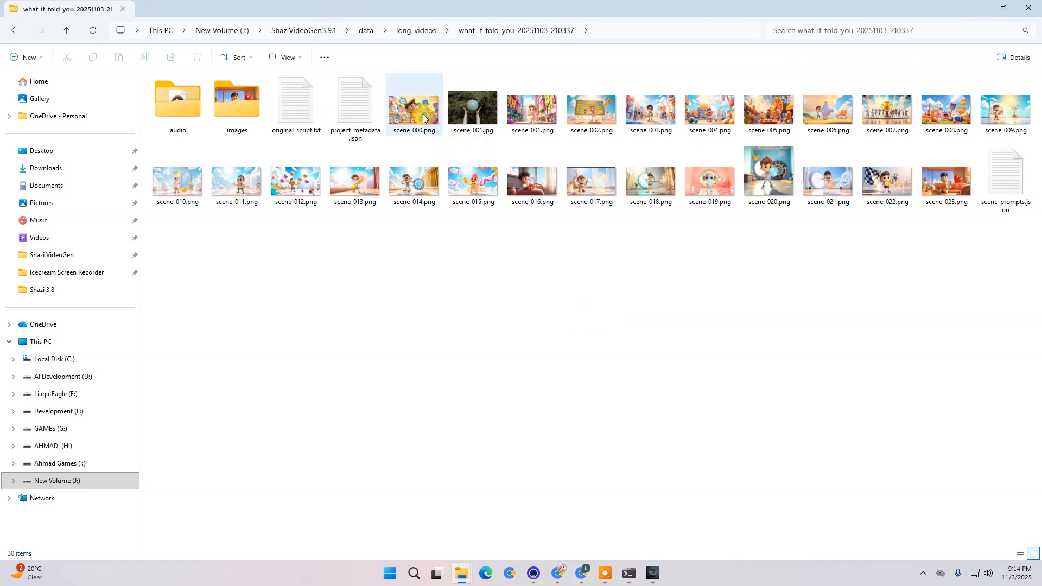
{"action": "double_click", "coordinate": [177, 102]}
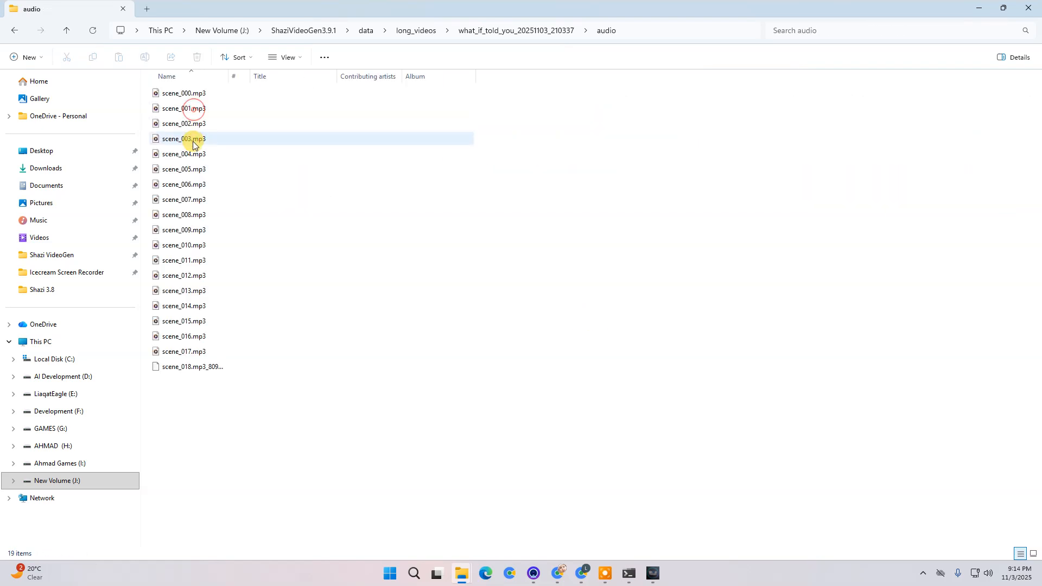
{"action": "left_click", "coordinate": [516, 31]}
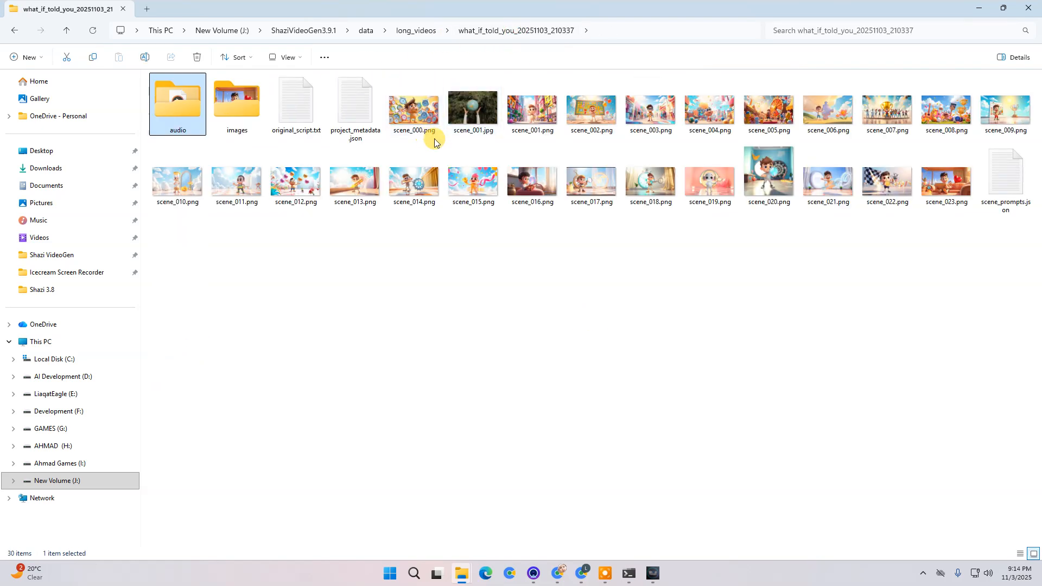
{"action": "double_click", "coordinate": [158, 97]}
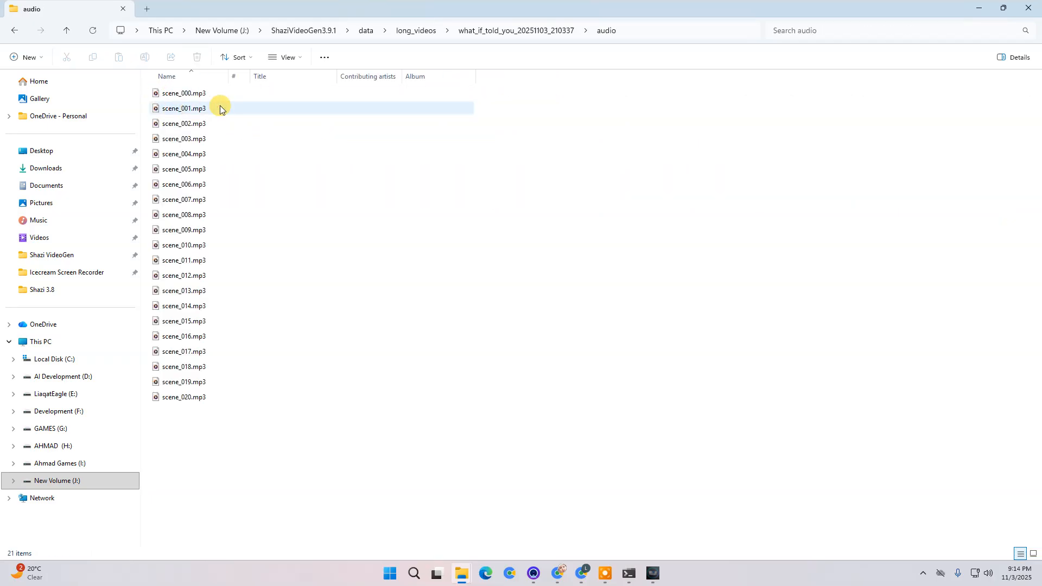
{"action": "left_click", "coordinate": [526, 31]}
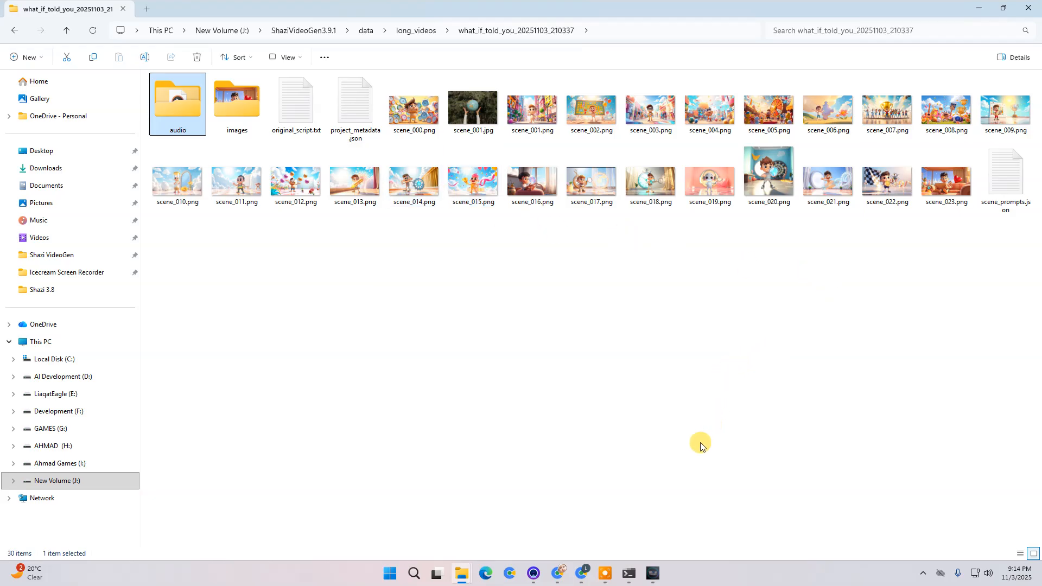
{"action": "left_click", "coordinate": [643, 449]}
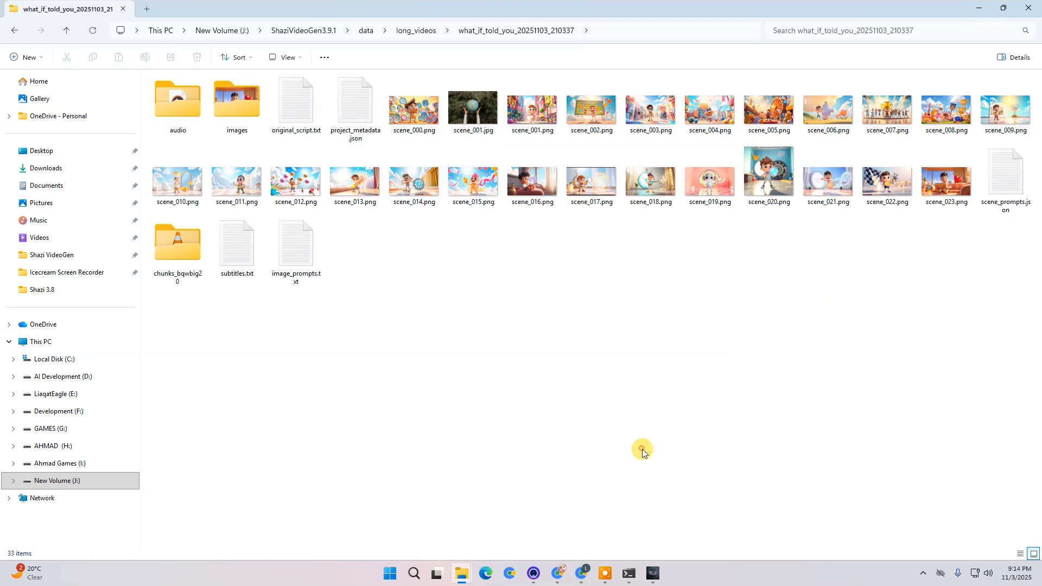
- Check the final render progress in the generator and return to the project folder
{"action": "left_click", "coordinate": [651, 574]}
{"action": "scroll", "coordinate": [368, 459], "scroll_direction": "down", "scroll_amount": 3}
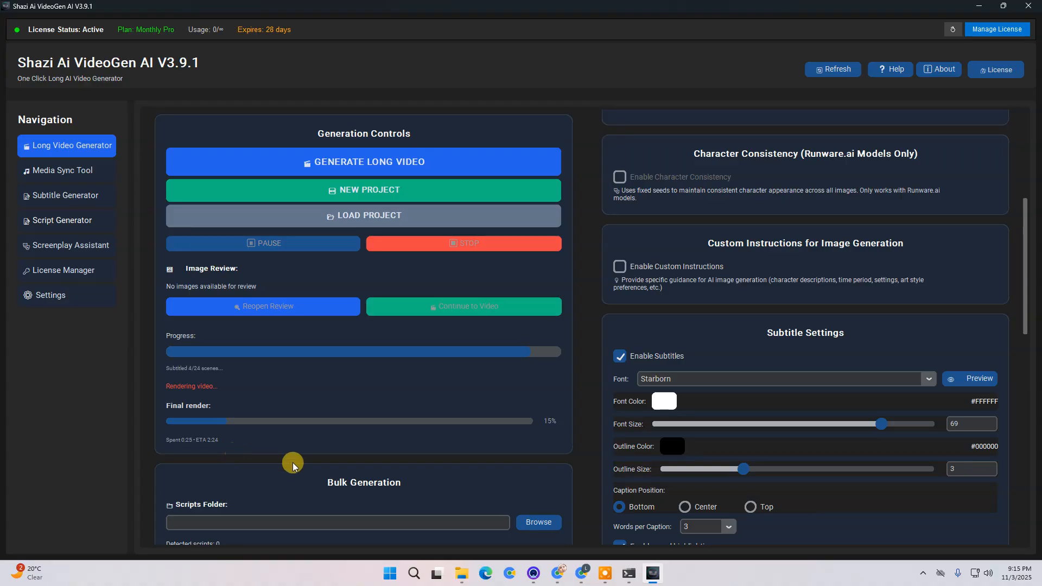
{"action": "mouse_move", "coordinate": [462, 573]}
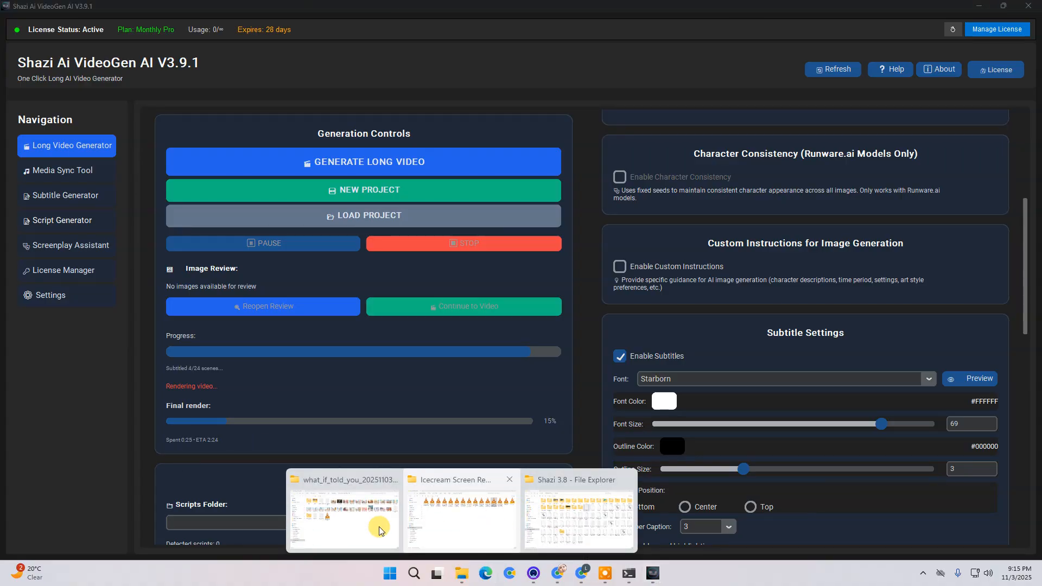
{"action": "left_click", "coordinate": [335, 520]}
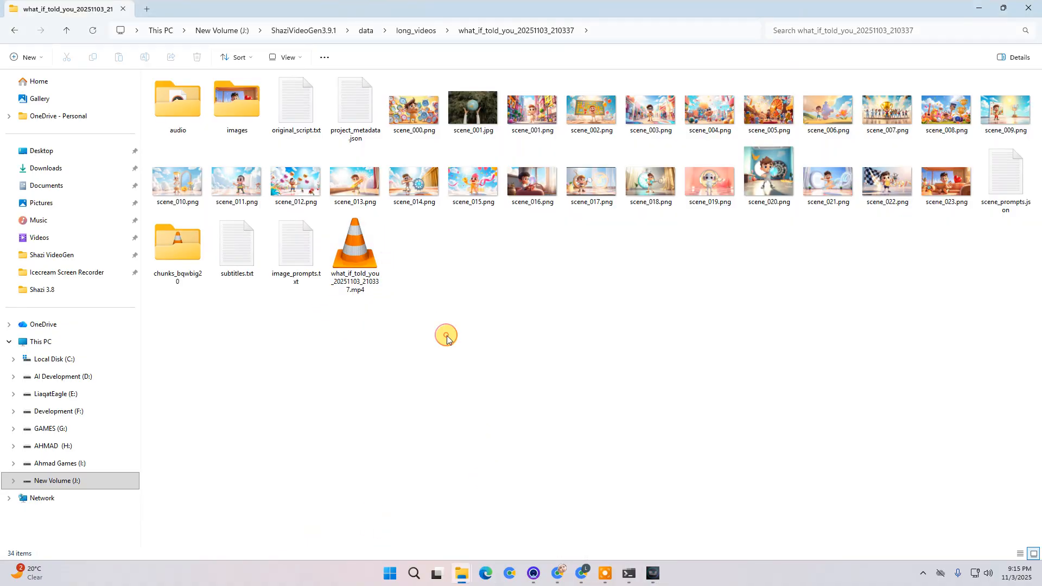
- Play the rendered what_if_told_you_20251103_210337.mp4 video and close the player
{"action": "double_click", "coordinate": [362, 251]}
{"action": "scroll", "coordinate": [633, 358], "scroll_direction": "down", "scroll_amount": 1}
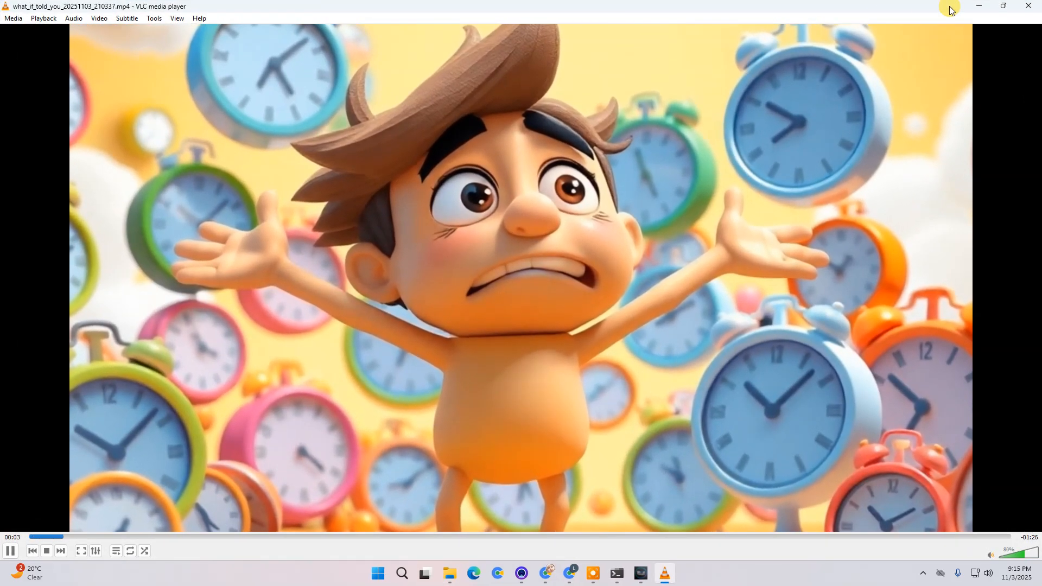
{"action": "left_click_drag", "start_coordinate": [949, 10], "coordinate": [859, 93]}
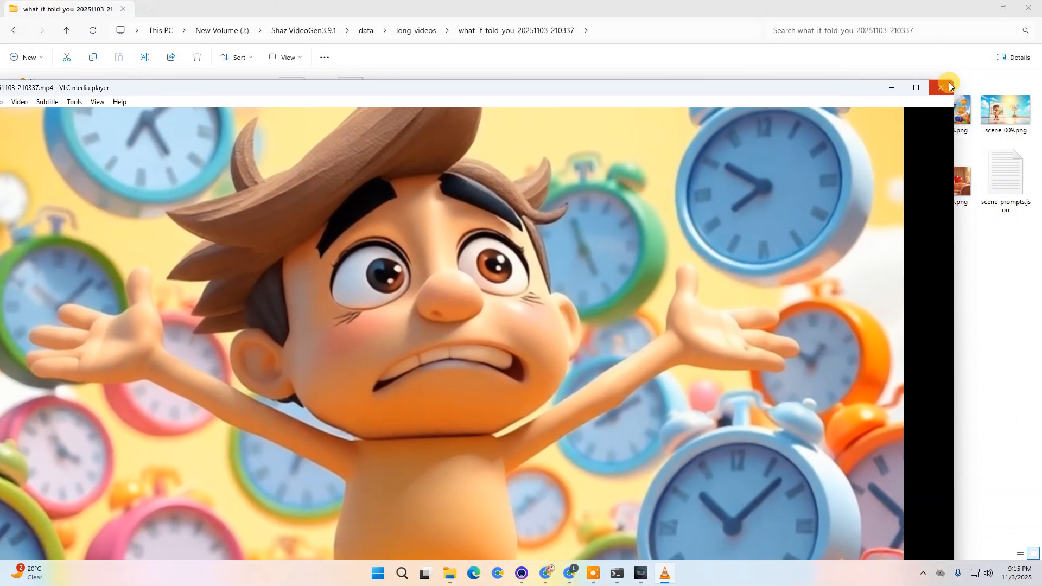
{"action": "left_click", "coordinate": [944, 84]}
- Monitor the final render until it completes and review the console log in the generator
{"action": "left_click", "coordinate": [496, 361]}
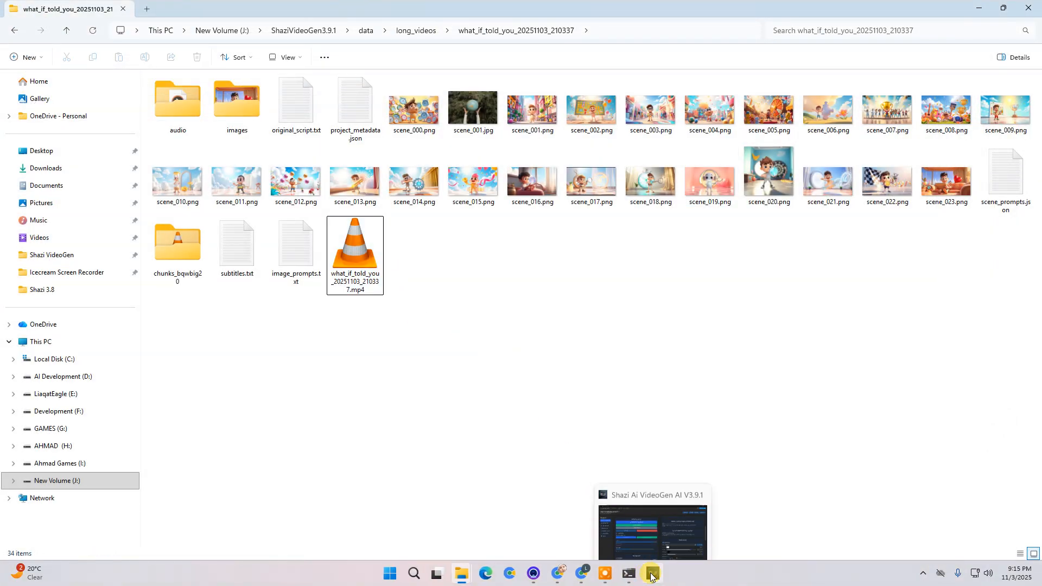
{"action": "left_click", "coordinate": [653, 572]}
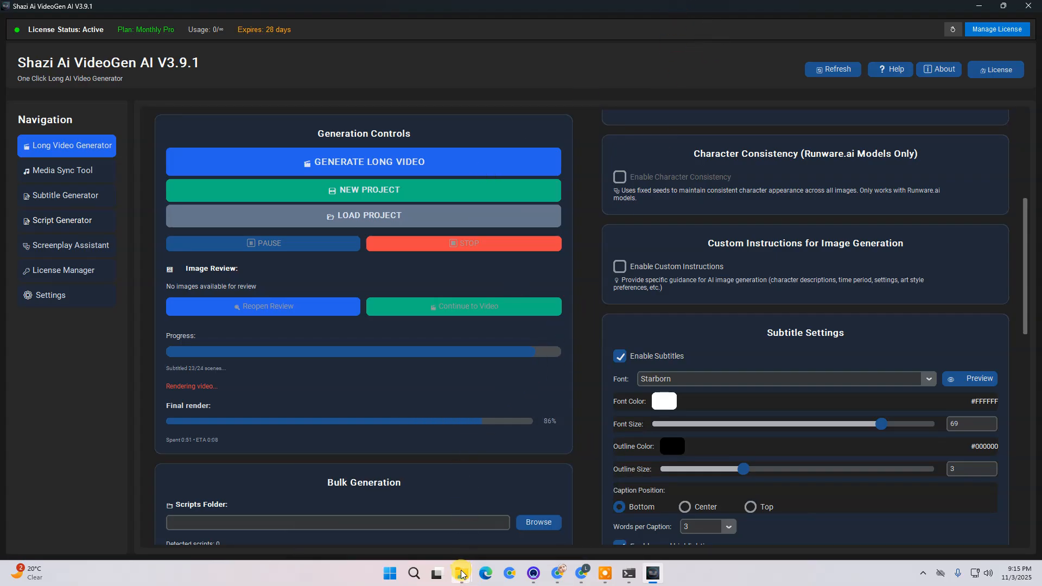
{"action": "mouse_move", "coordinate": [462, 574]}
{"action": "left_click", "coordinate": [378, 537]}
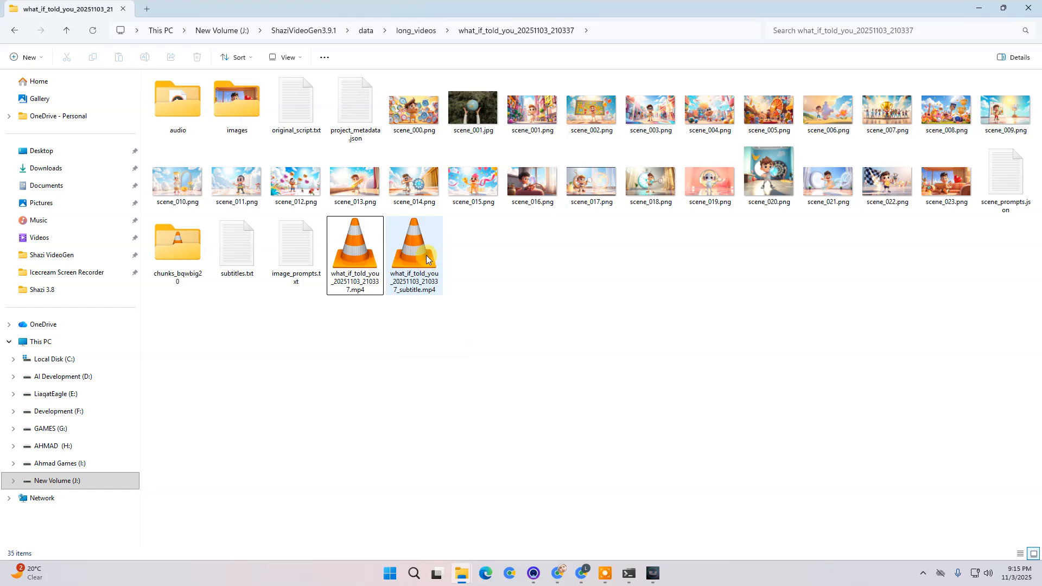
{"action": "left_click", "coordinate": [547, 404]}
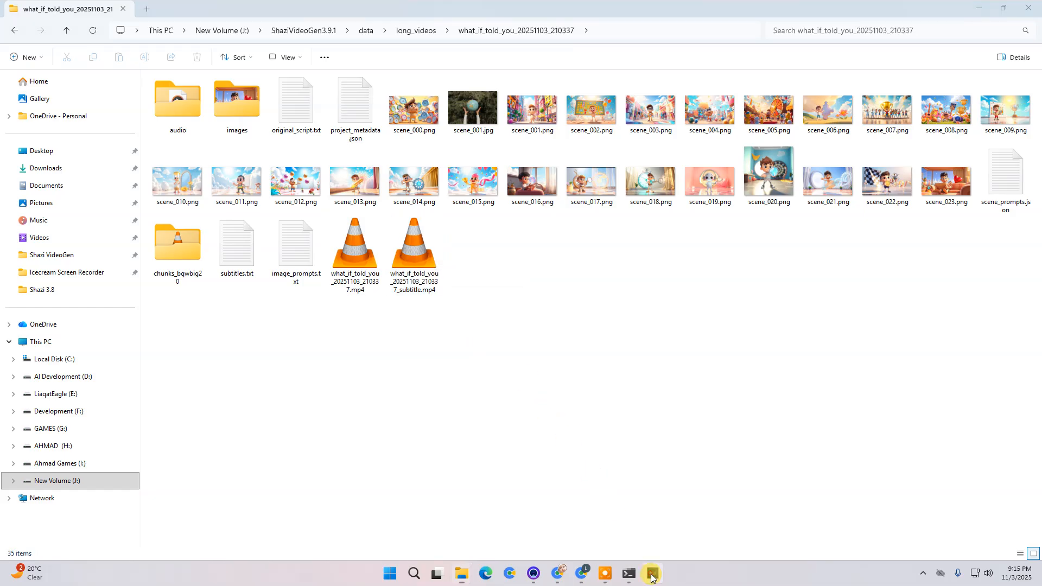
{"action": "left_click", "coordinate": [652, 574]}
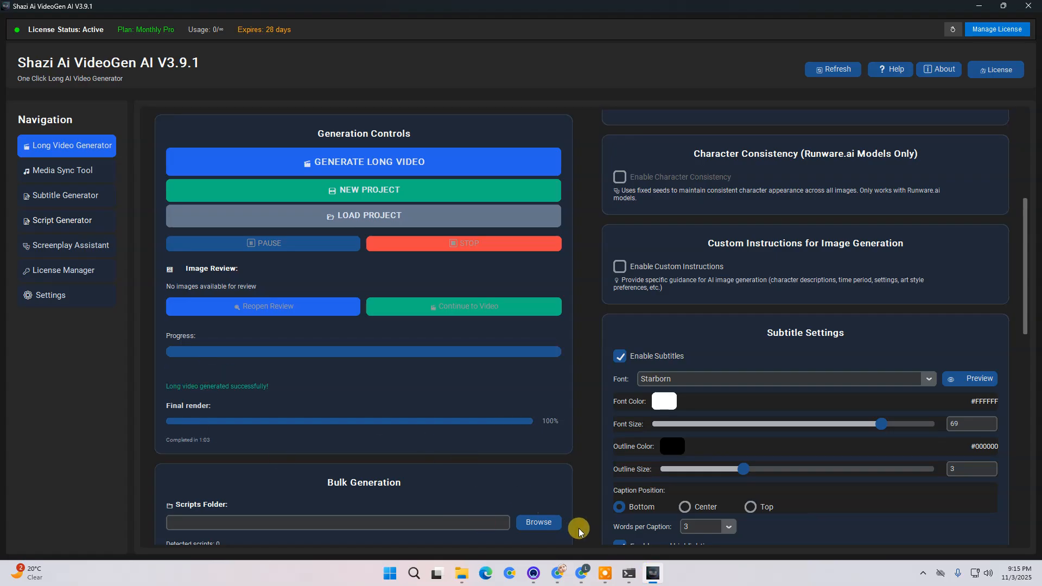
{"action": "left_click", "coordinate": [391, 450]}
{"action": "left_click", "coordinate": [566, 319]}
{"action": "scroll", "coordinate": [531, 421], "scroll_direction": "down", "scroll_amount": 10}
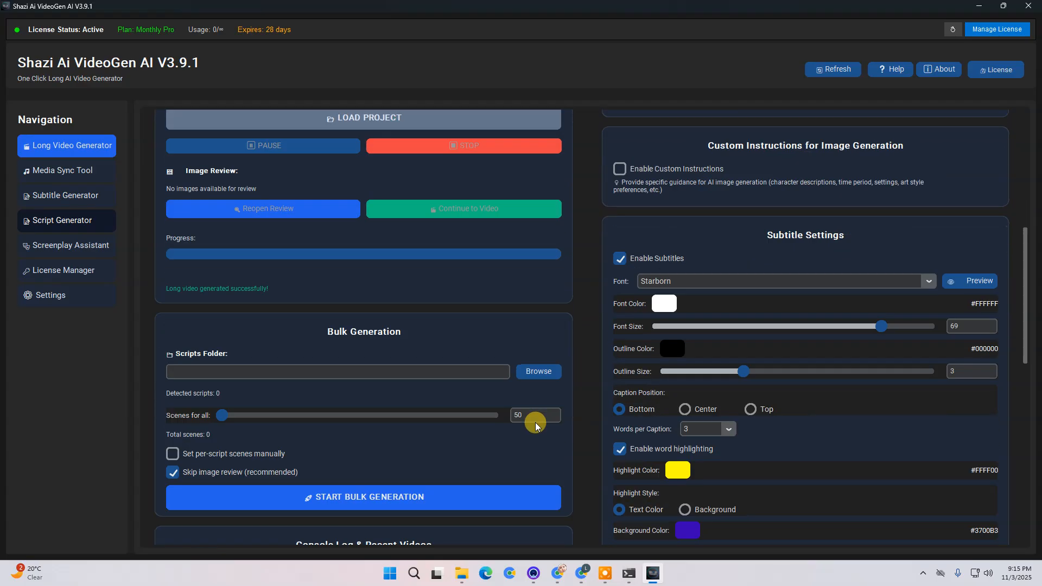
{"action": "left_click", "coordinate": [455, 401]}
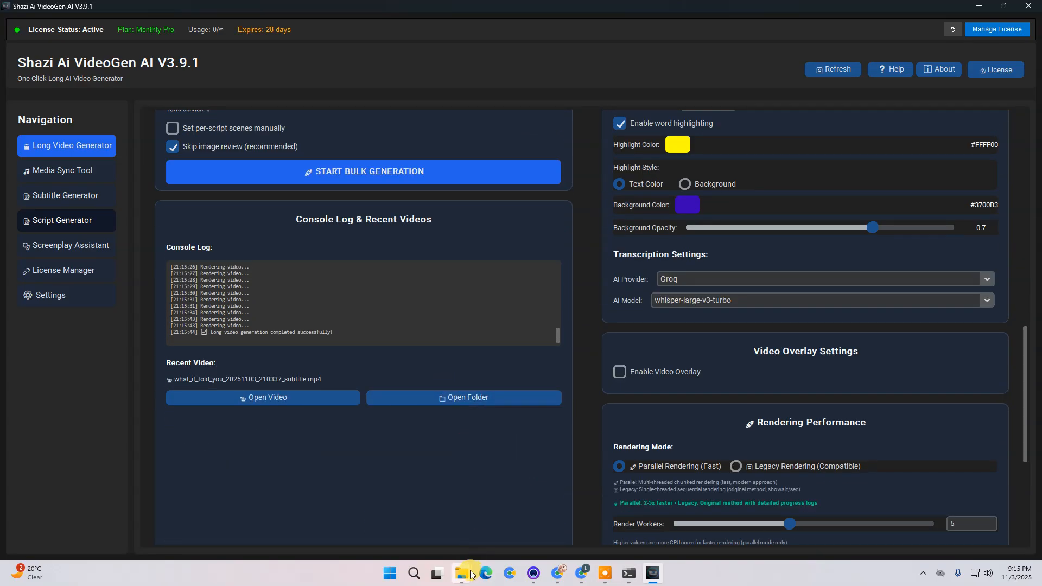
- Play what_if_told_you_20251103_210337_subtitle.mp4 full screen, pause it and leave full screen
{"action": "mouse_move", "coordinate": [462, 573]}
{"action": "left_click", "coordinate": [347, 510]}
{"action": "double_click", "coordinate": [367, 237]}
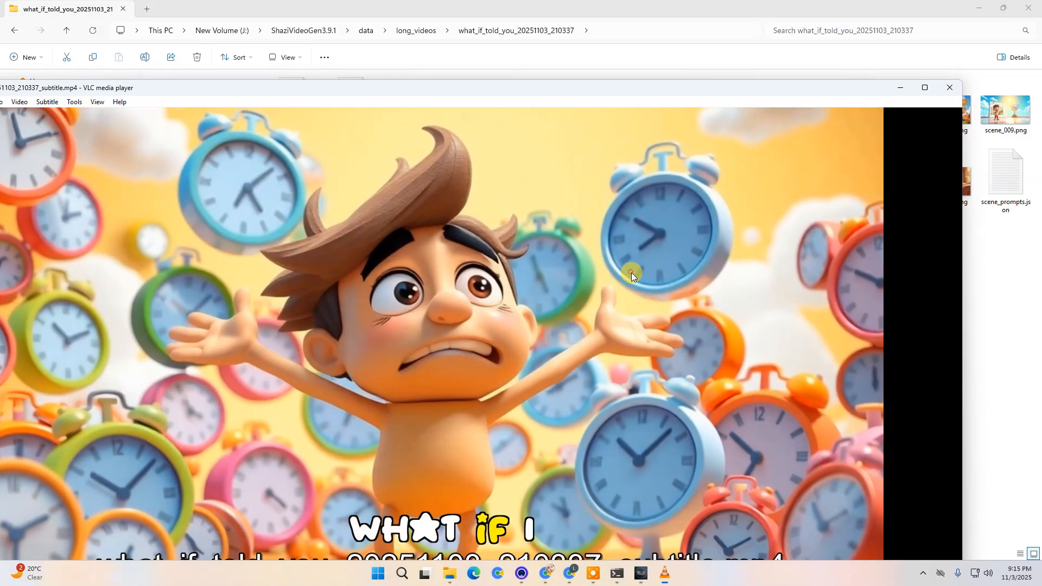
{"action": "double_click", "coordinate": [630, 272]}
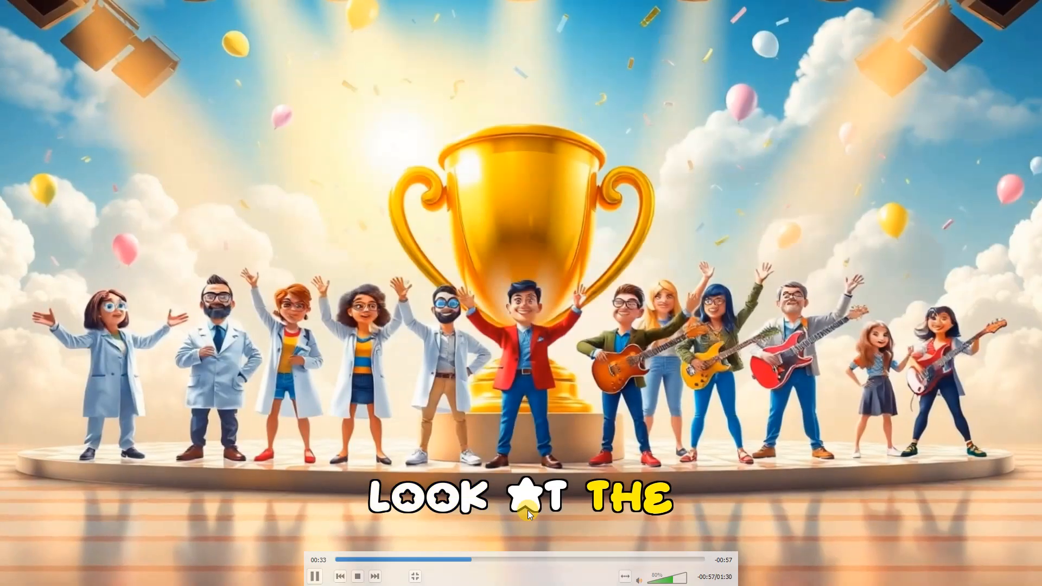
{"action": "left_click", "coordinate": [315, 576]}
{"action": "double_click", "coordinate": [523, 399]}
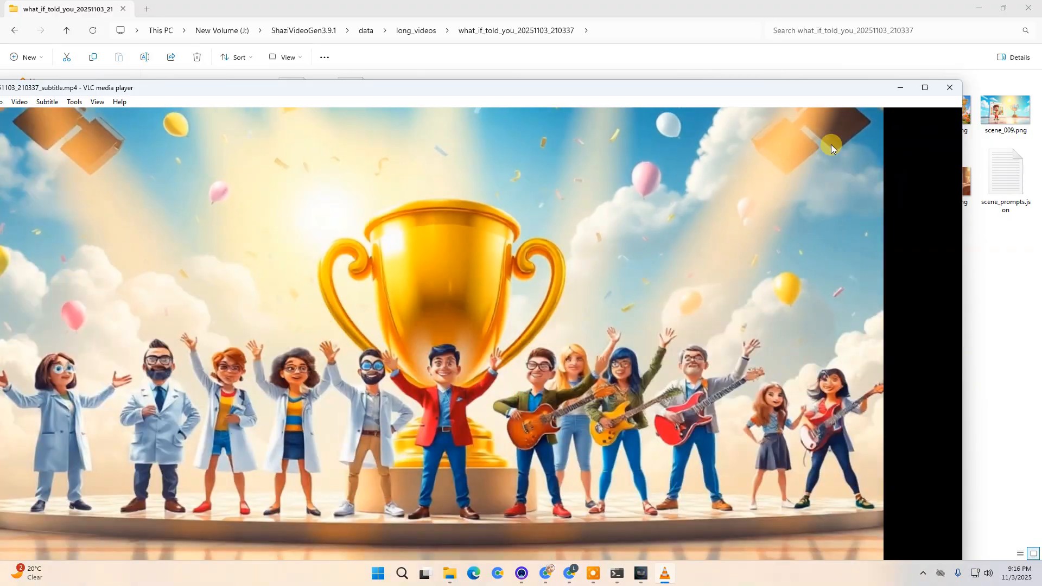
- Close the video player and switch back to the video generator
{"action": "scroll", "coordinate": [620, 327], "scroll_direction": "down", "scroll_amount": 2}
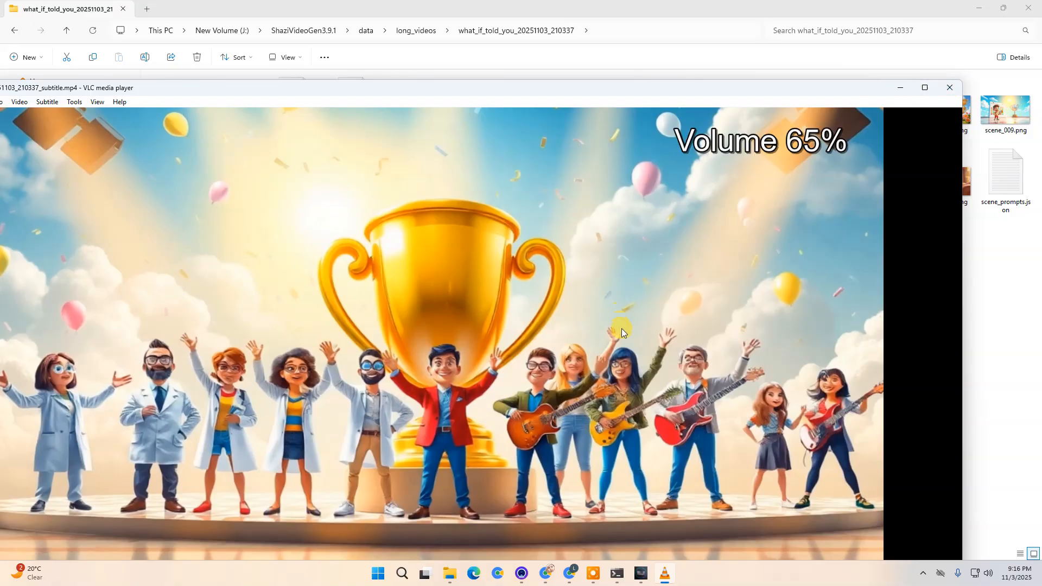
{"action": "left_click", "coordinate": [950, 88]}
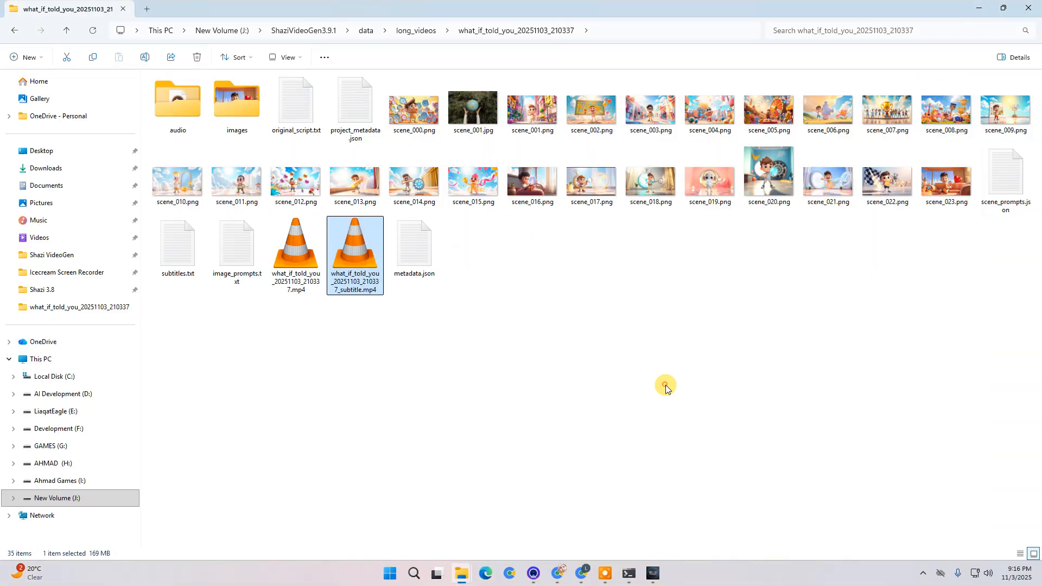
{"action": "left_click", "coordinate": [592, 452]}
{"action": "left_click", "coordinate": [651, 573]}
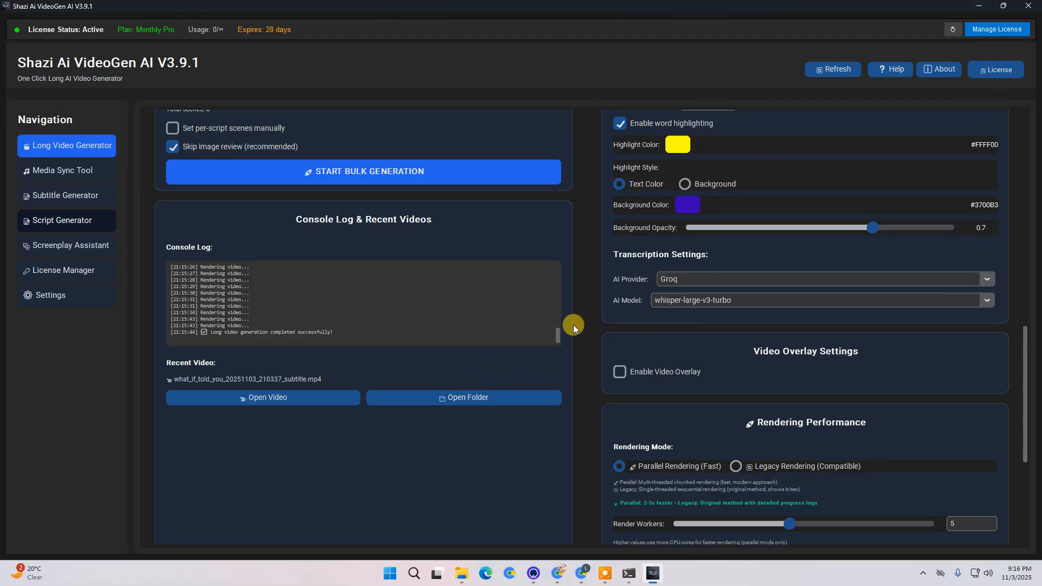
- Switch the content input mode to Audio File and review its transcription settings
{"action": "scroll", "coordinate": [554, 379], "scroll_direction": "up", "scroll_amount": 5}
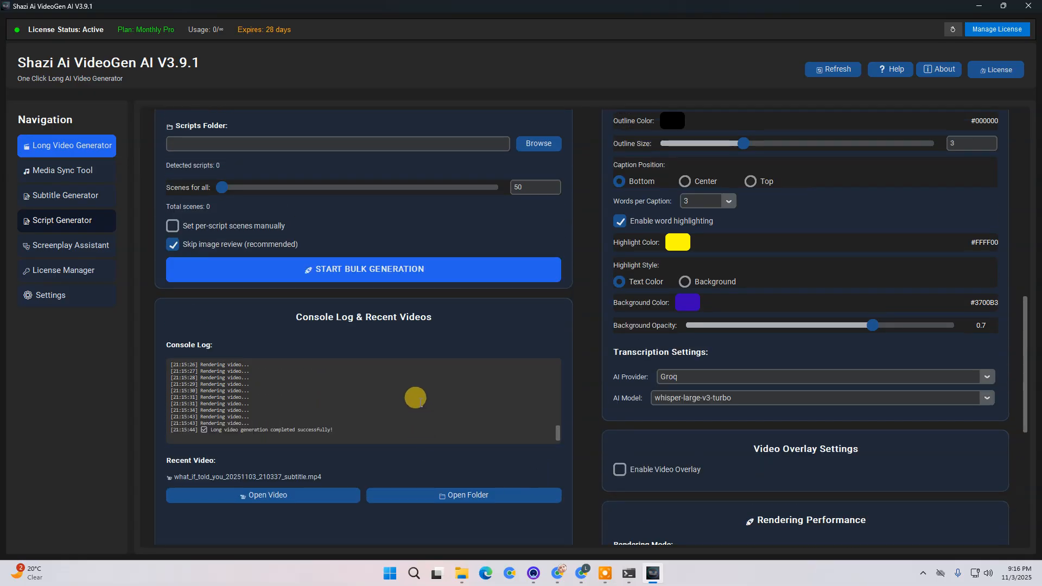
{"action": "scroll", "coordinate": [586, 513], "scroll_direction": "up", "scroll_amount": 5}
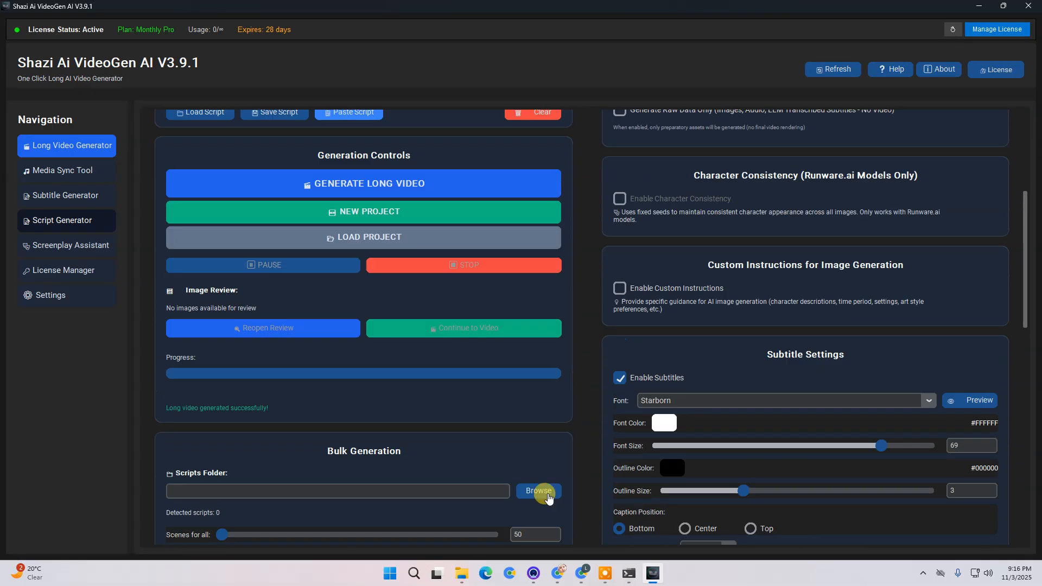
{"action": "scroll", "coordinate": [1030, 217], "scroll_direction": "up", "scroll_amount": 5}
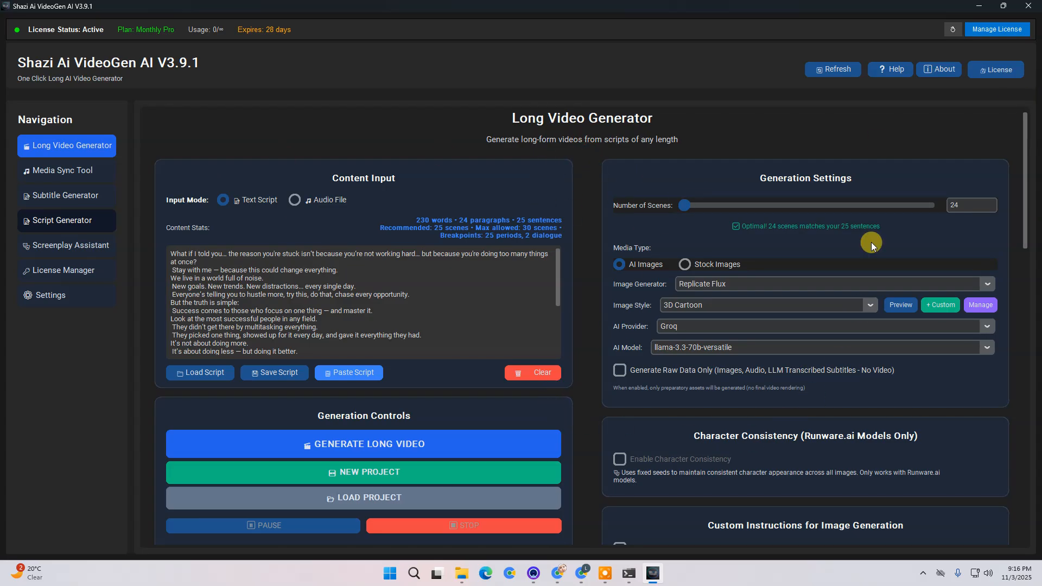
{"action": "left_click", "coordinate": [620, 139]}
{"action": "left_click", "coordinate": [310, 201]}
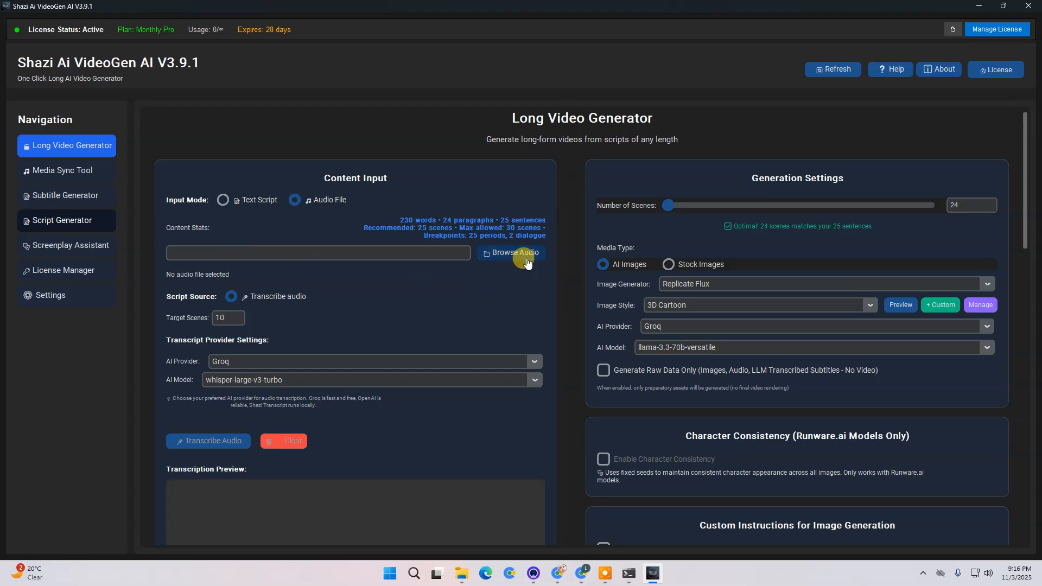
{"action": "left_click", "coordinate": [490, 319]}
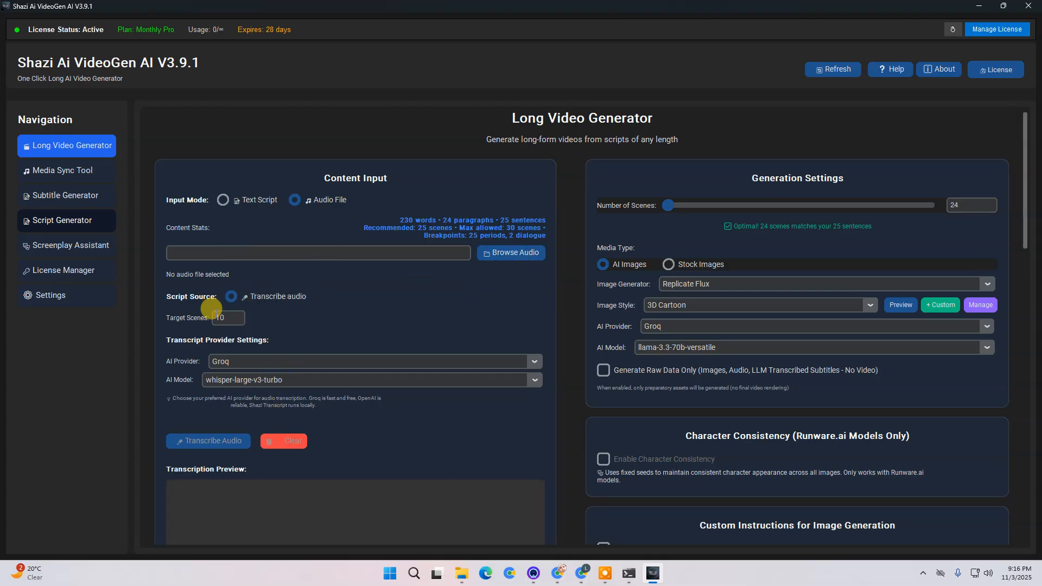
{"action": "scroll", "coordinate": [402, 408], "scroll_direction": "down", "scroll_amount": 1}
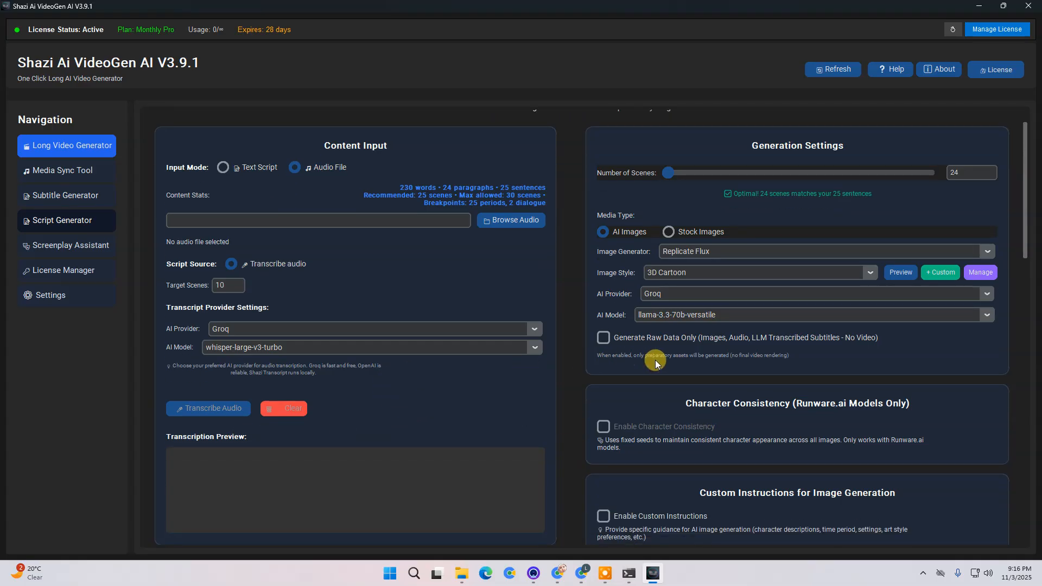
{"action": "scroll", "coordinate": [556, 434], "scroll_direction": "down", "scroll_amount": 6}
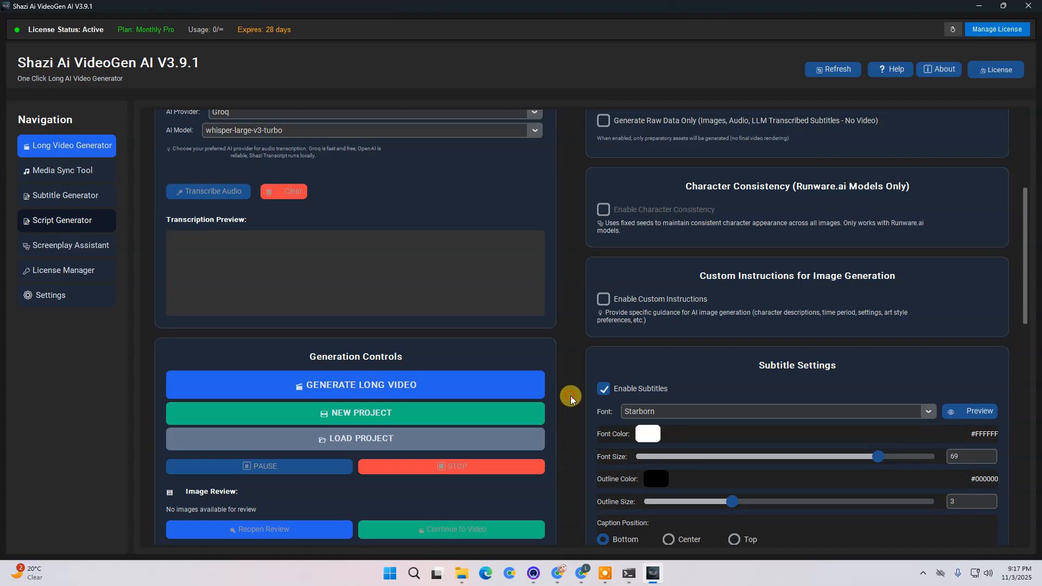
- Reopen the Long Video Generator and set the input mode back to Text Script
{"action": "scroll", "coordinate": [504, 426], "scroll_direction": "up", "scroll_amount": 3}
{"action": "scroll", "coordinate": [504, 426], "scroll_direction": "up", "scroll_amount": 4}
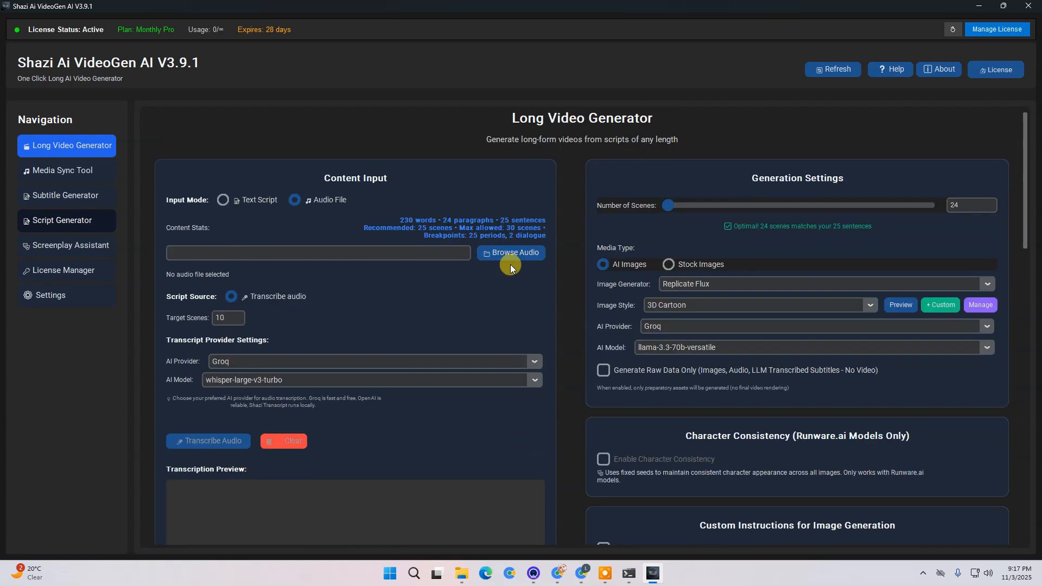
{"action": "left_click", "coordinate": [90, 143]}
{"action": "left_click", "coordinate": [223, 200]}
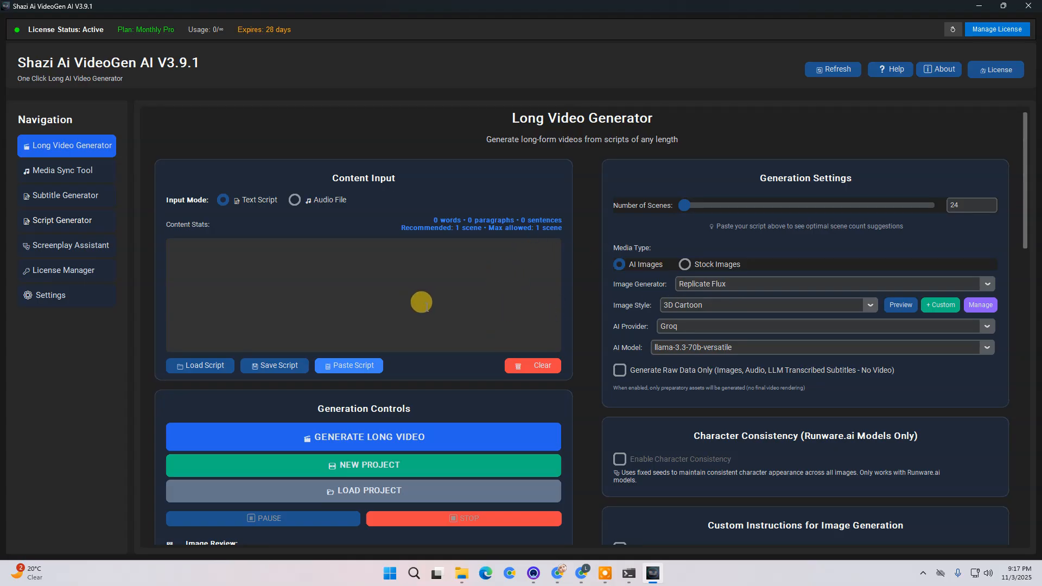
- Minimize the open windows to reach the desktop
{"action": "scroll", "coordinate": [422, 303], "scroll_direction": "down", "scroll_amount": 5}
{"action": "scroll", "coordinate": [501, 388], "scroll_direction": "down", "scroll_amount": 1}
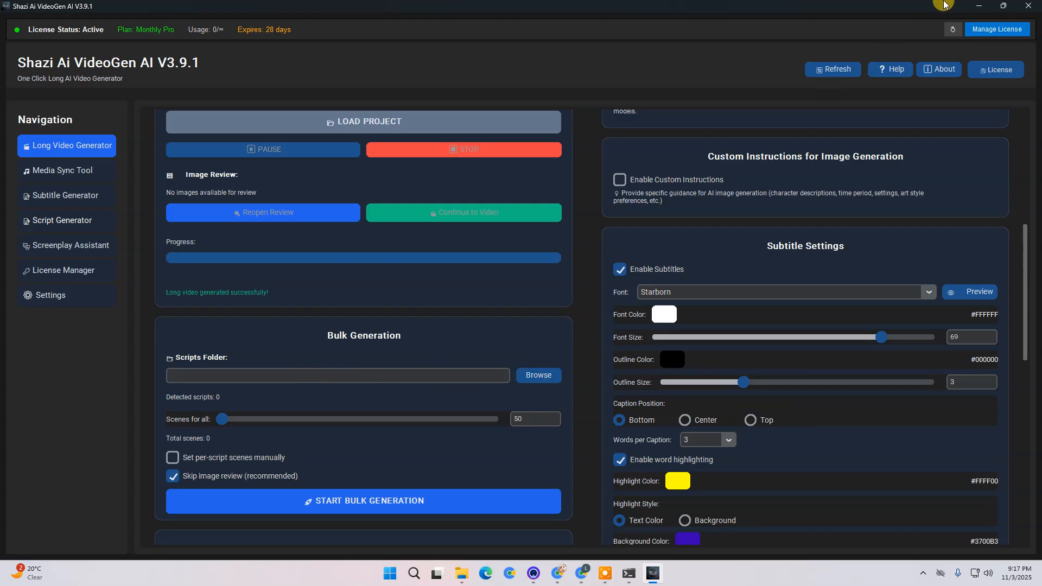
{"action": "left_click", "coordinate": [985, 5]}
{"action": "left_click", "coordinate": [985, 5]}
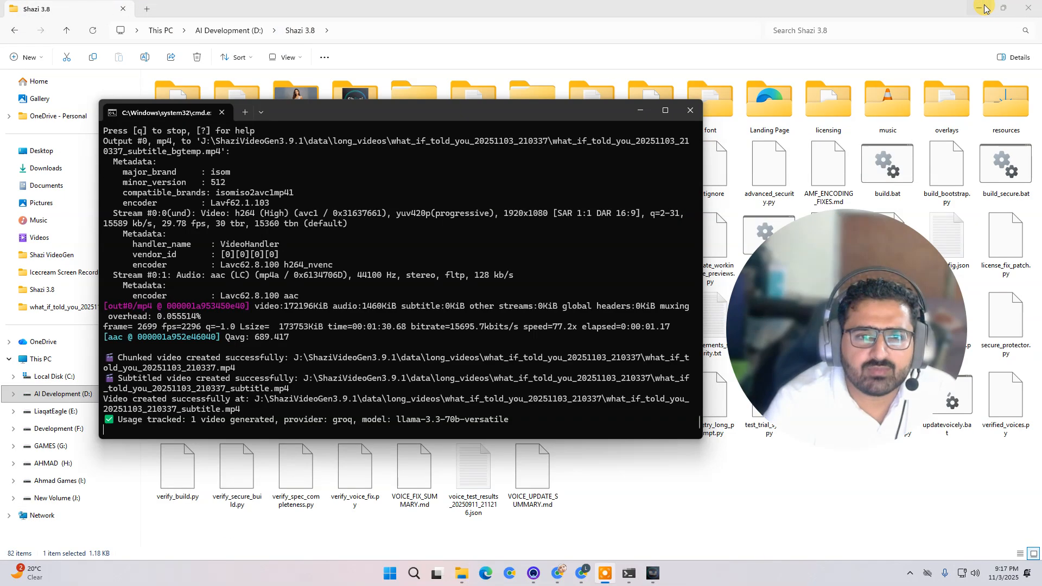
{"action": "left_click", "coordinate": [983, 5]}
{"action": "left_click", "coordinate": [980, 10]}
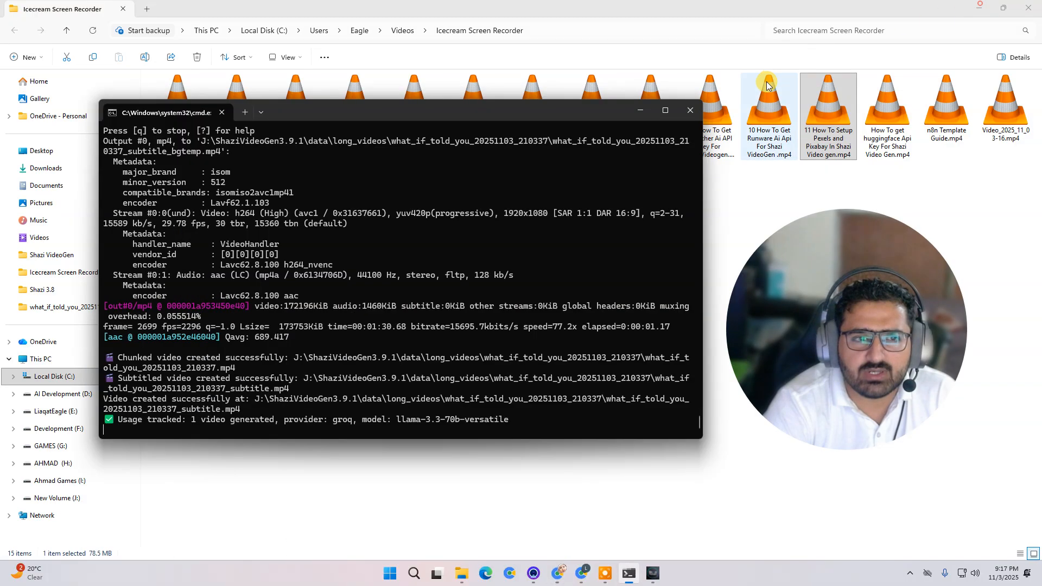
{"action": "left_click", "coordinate": [981, 6]}
{"action": "left_click", "coordinate": [640, 111]}
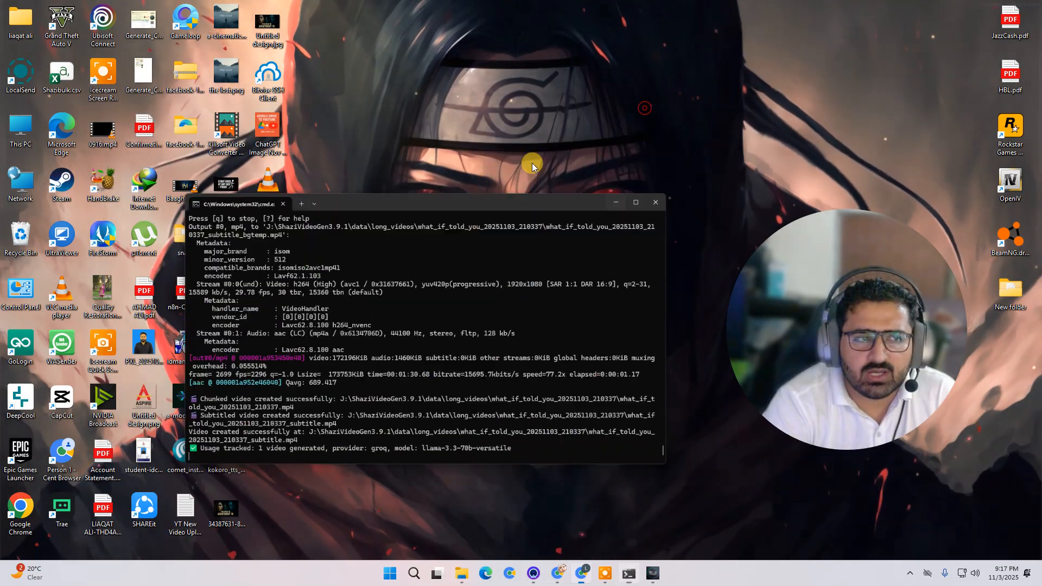
- Create a new folder on the desktop and open it
{"action": "right_click", "coordinate": [432, 249]}
{"action": "mouse_move", "coordinate": [543, 333]}
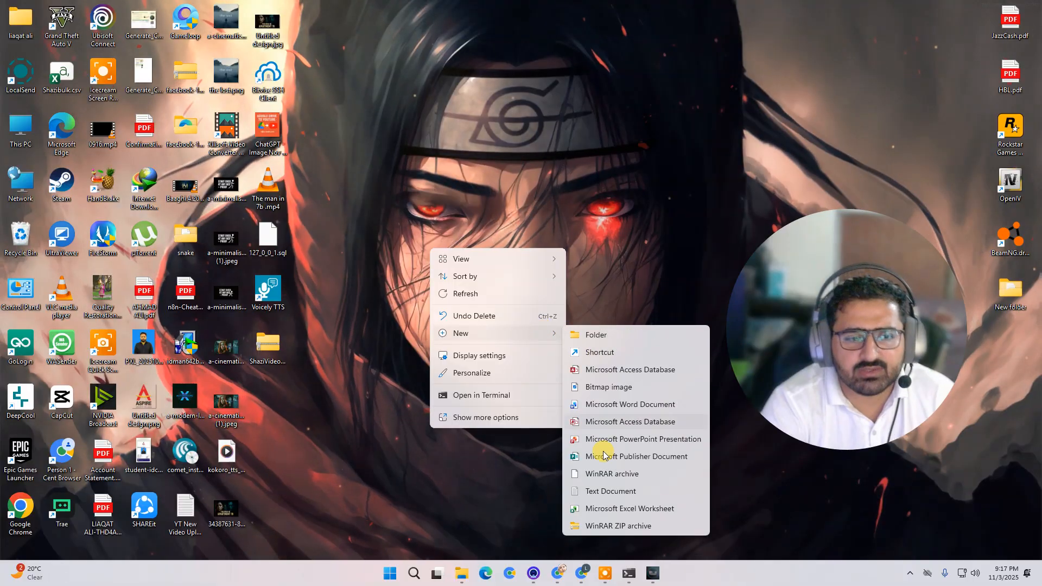
{"action": "left_click", "coordinate": [574, 333]}
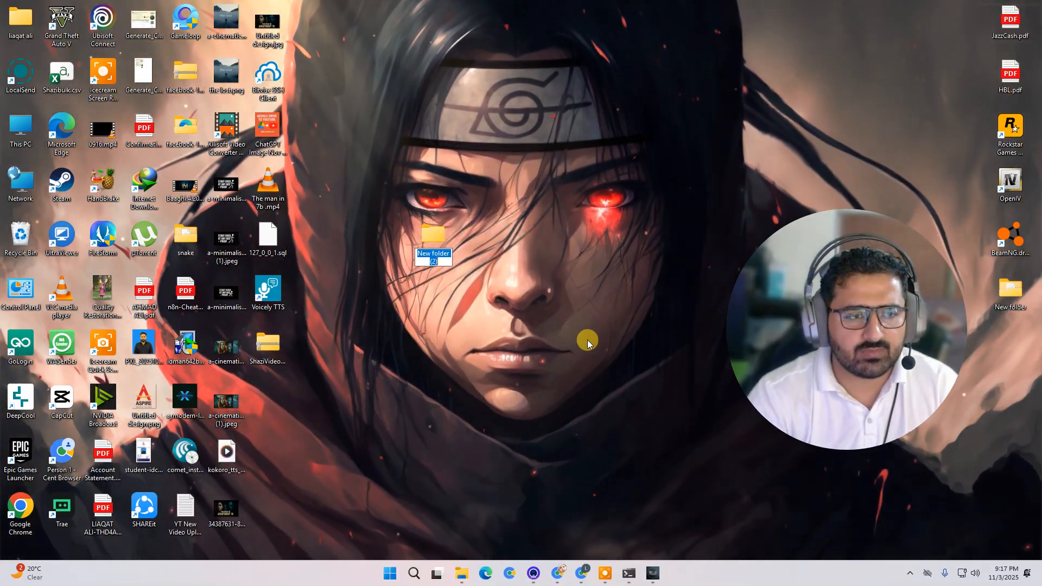
{"action": "left_click", "coordinate": [588, 339]}
{"action": "double_click", "coordinate": [449, 262]}
- Create a text document named script 1.txt inside the new folder, open it and close it
{"action": "right_click", "coordinate": [405, 245]}
{"action": "mouse_move", "coordinate": [494, 333]}
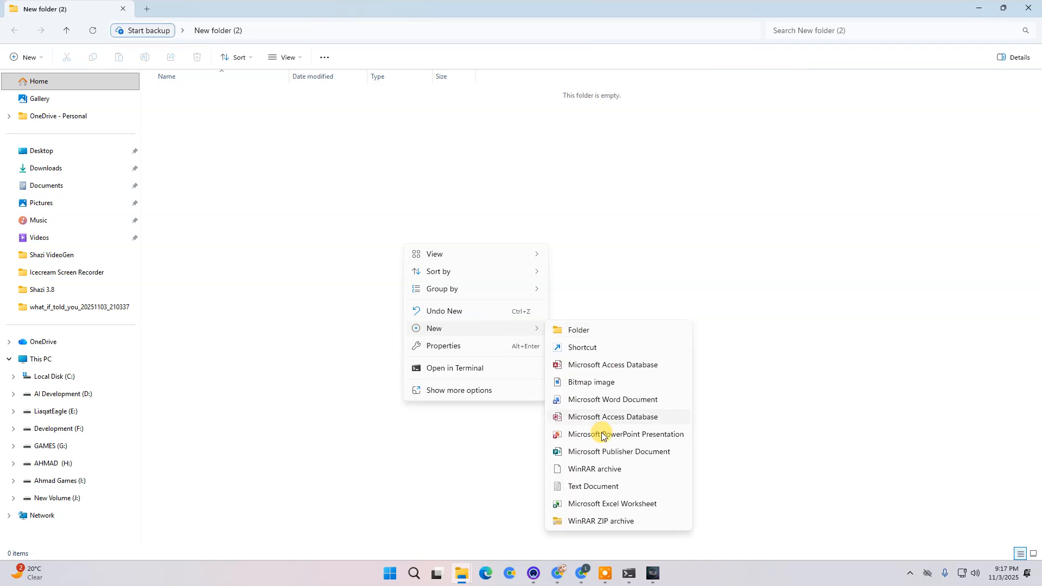
{"action": "left_click", "coordinate": [612, 490]}
{"action": "type", "text": "sc"}
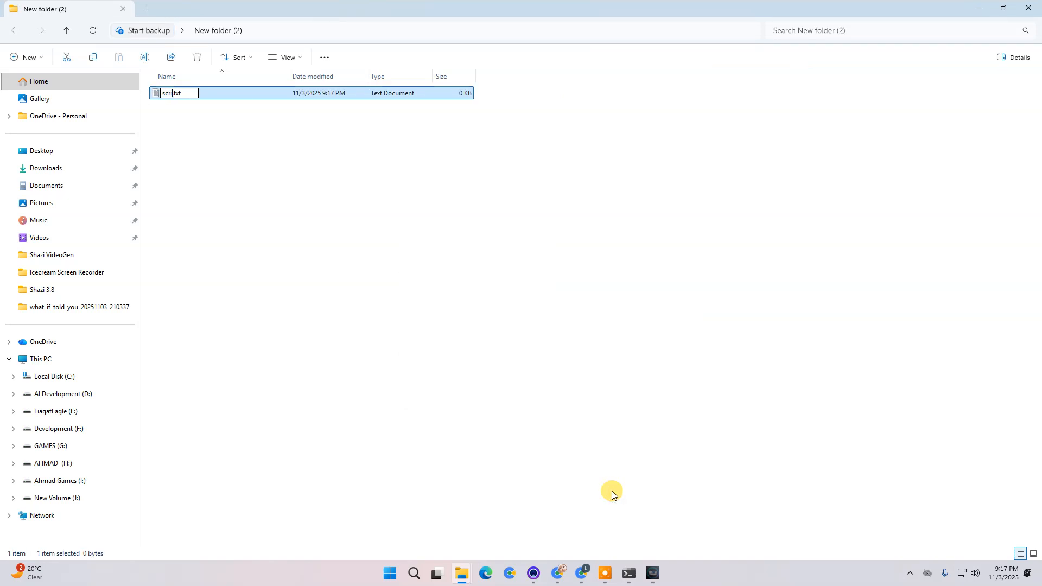
{"action": "type", "text": "ript"}
{"action": "key", "text": "Return"}
{"action": "key", "text": "Return"}
{"action": "left_click", "coordinate": [364, 218]}
{"action": "left_click", "coordinate": [874, 84]}
{"action": "left_click", "coordinate": [444, 285]}
- Create a second text document named script 2.txt, enter placeholder text sdgrghdfh and close it
{"action": "right_click", "coordinate": [231, 168]}
{"action": "mouse_move", "coordinate": [334, 263]}
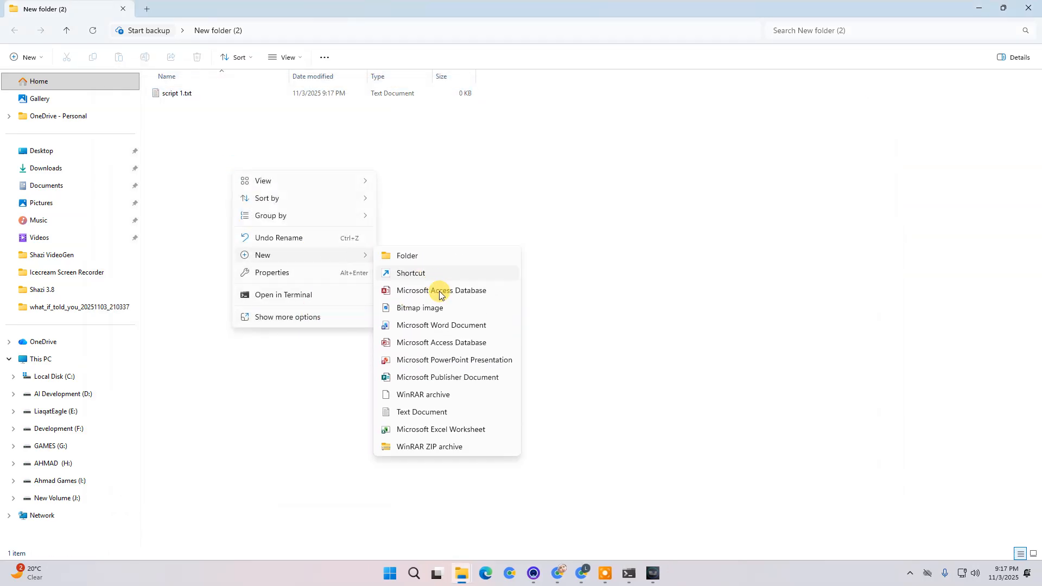
{"action": "left_click", "coordinate": [468, 412]}
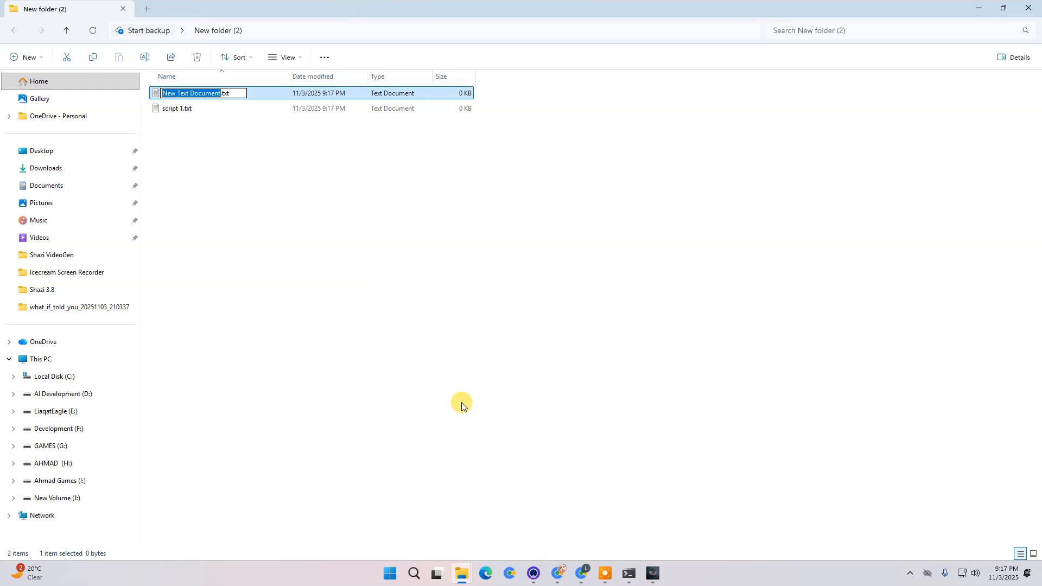
{"action": "type", "text": "script 2"}
{"action": "key", "text": "Return"}
{"action": "key", "text": "Return"}
{"action": "type", "text": "sdgrghdfh"}
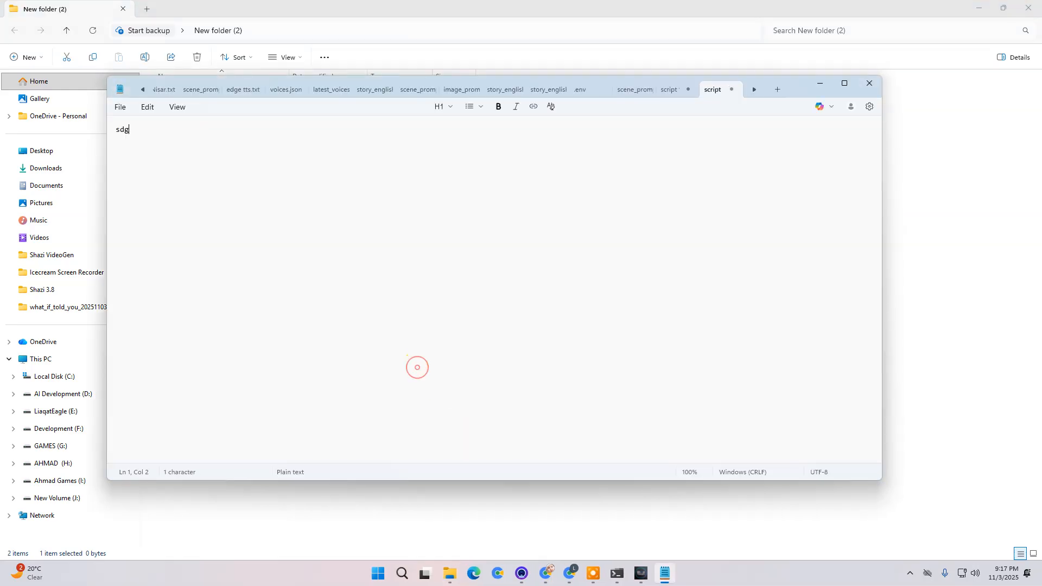
{"action": "left_click", "coordinate": [870, 83]}
{"action": "left_click", "coordinate": [534, 266]}
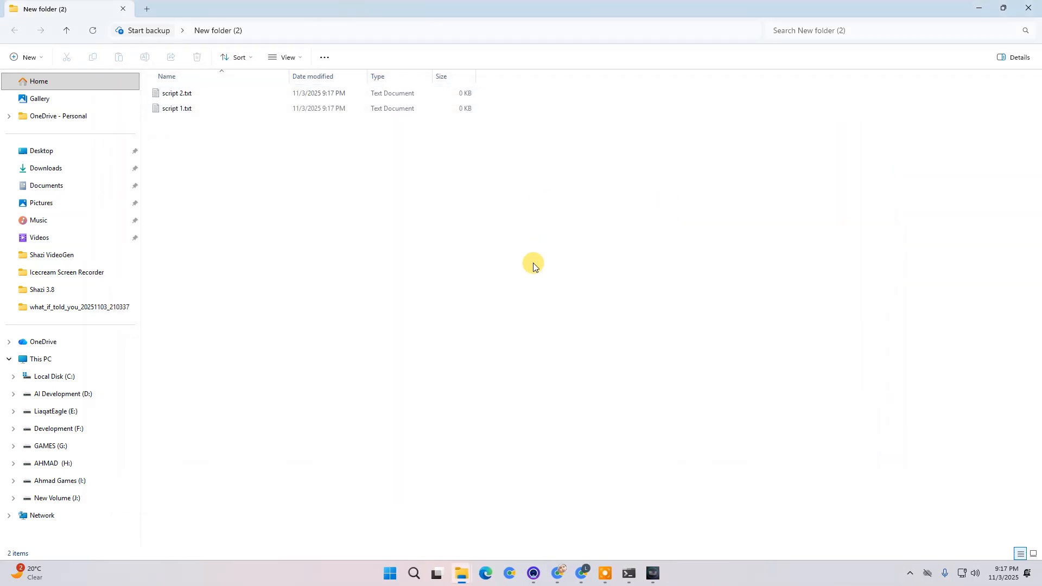
- Choose the desktop folder New folder (2) as the bulk generation scripts folder
{"action": "left_click", "coordinate": [654, 573]}
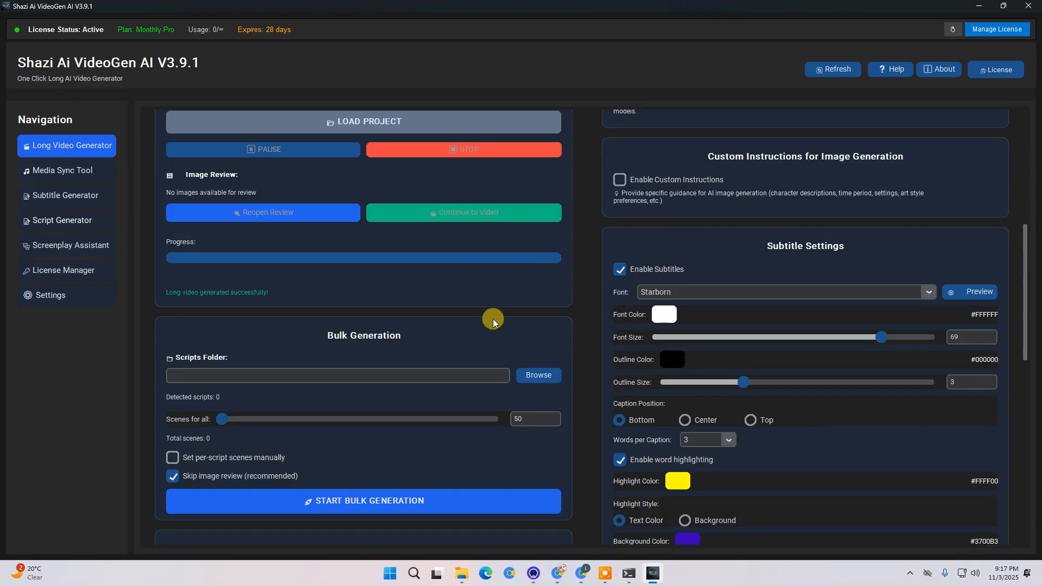
{"action": "left_click", "coordinate": [547, 384]}
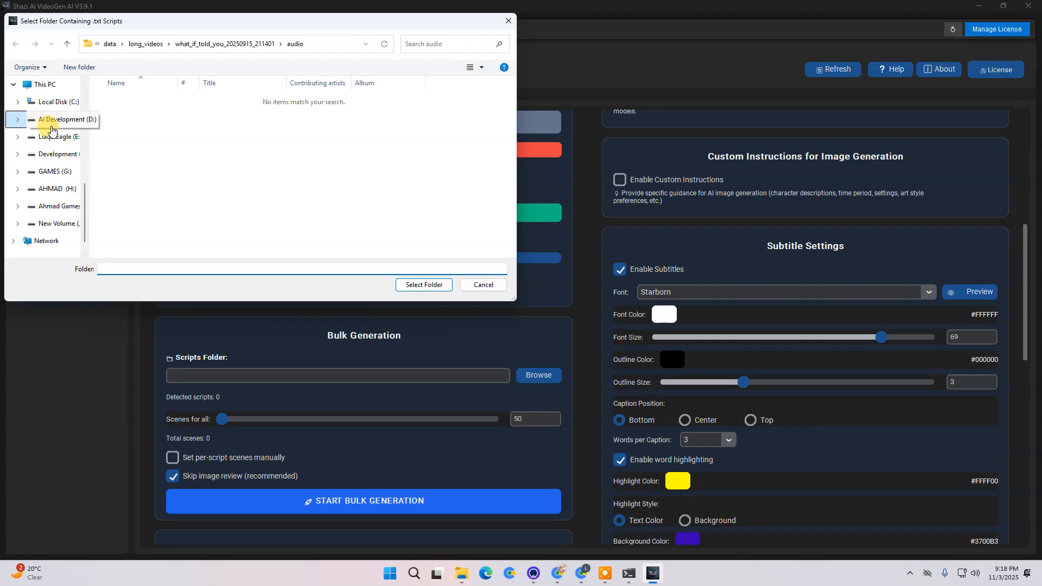
{"action": "scroll", "coordinate": [51, 133], "scroll_direction": "up", "scroll_amount": 5}
{"action": "left_click", "coordinate": [47, 145]}
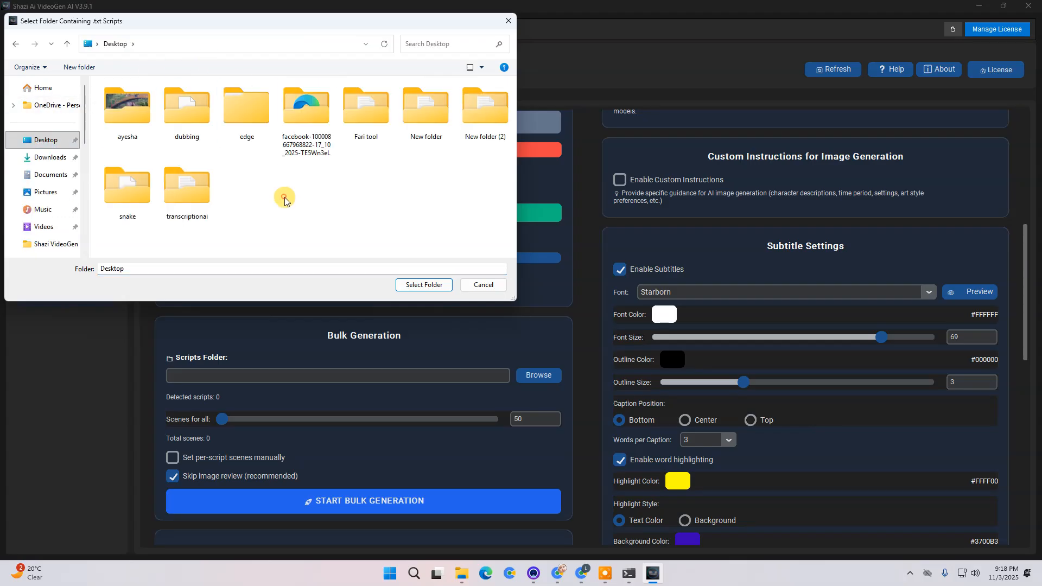
{"action": "double_click", "coordinate": [482, 108]}
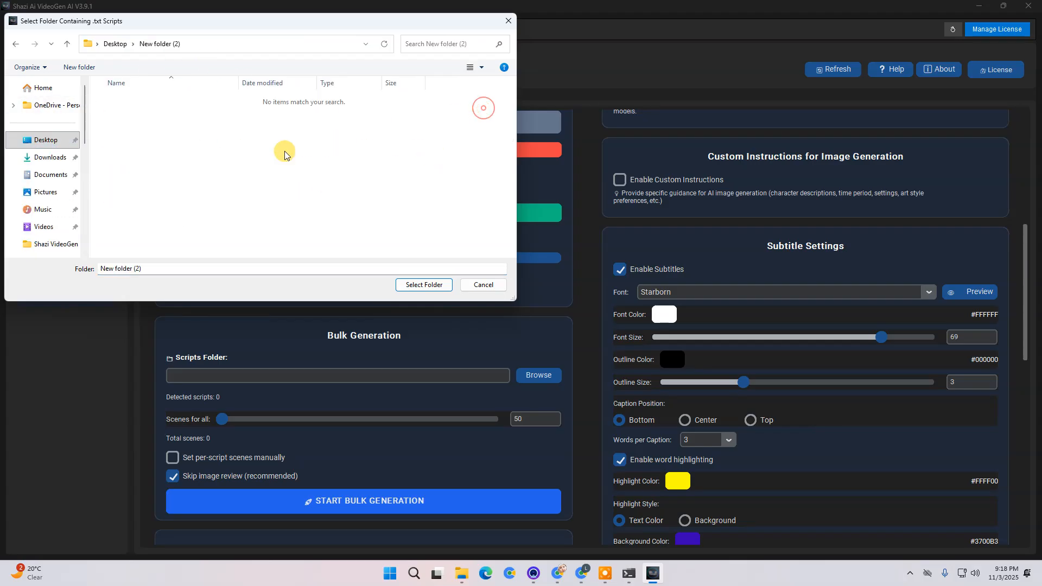
{"action": "left_click", "coordinate": [433, 284]}
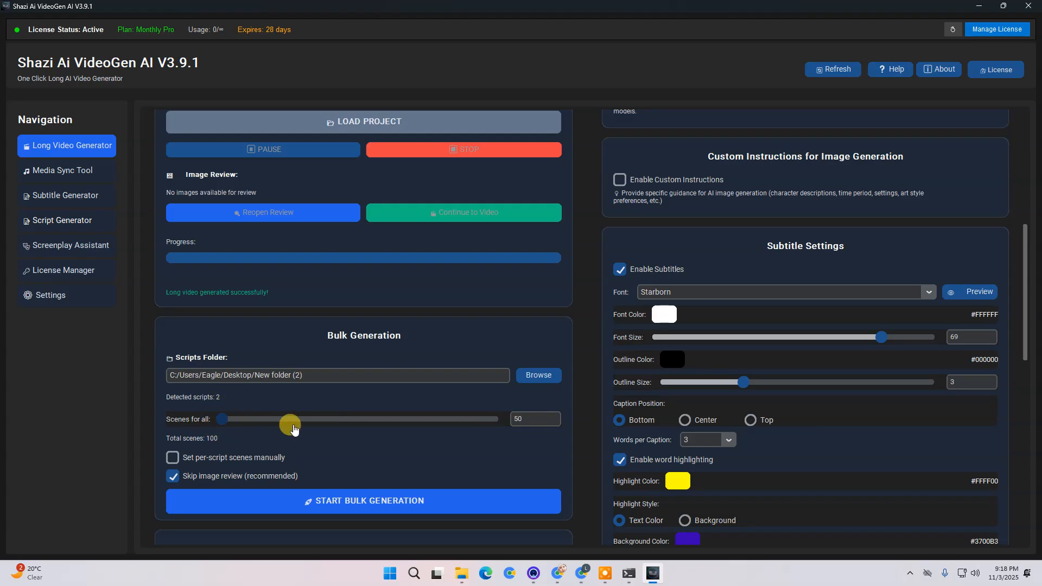
- Set scenes for all scripts to 25 and enable setting per-script scenes manually
{"action": "scroll", "coordinate": [247, 421], "scroll_direction": "down", "scroll_amount": 1}
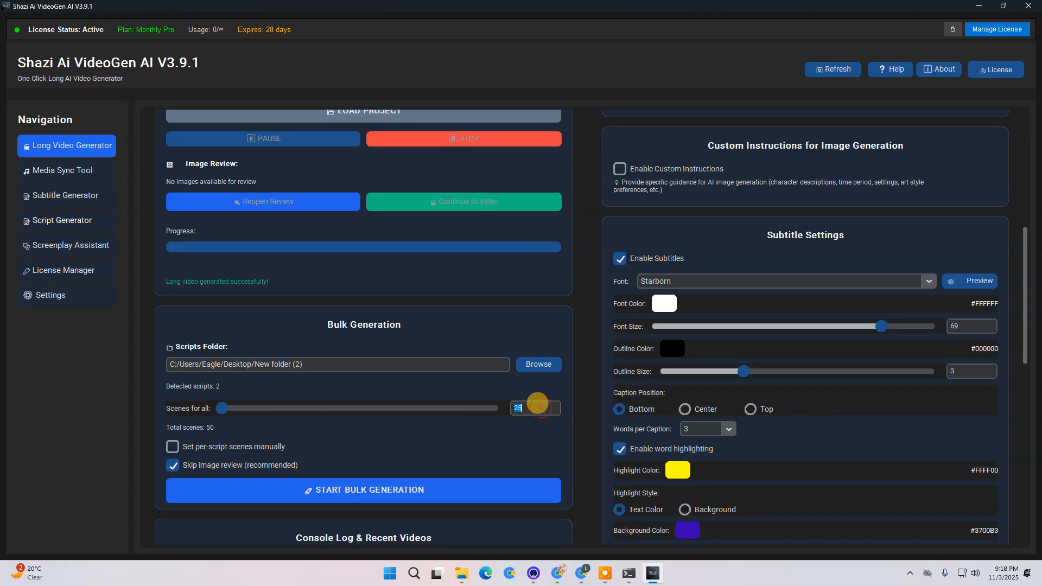
{"action": "left_click", "coordinate": [173, 447]}
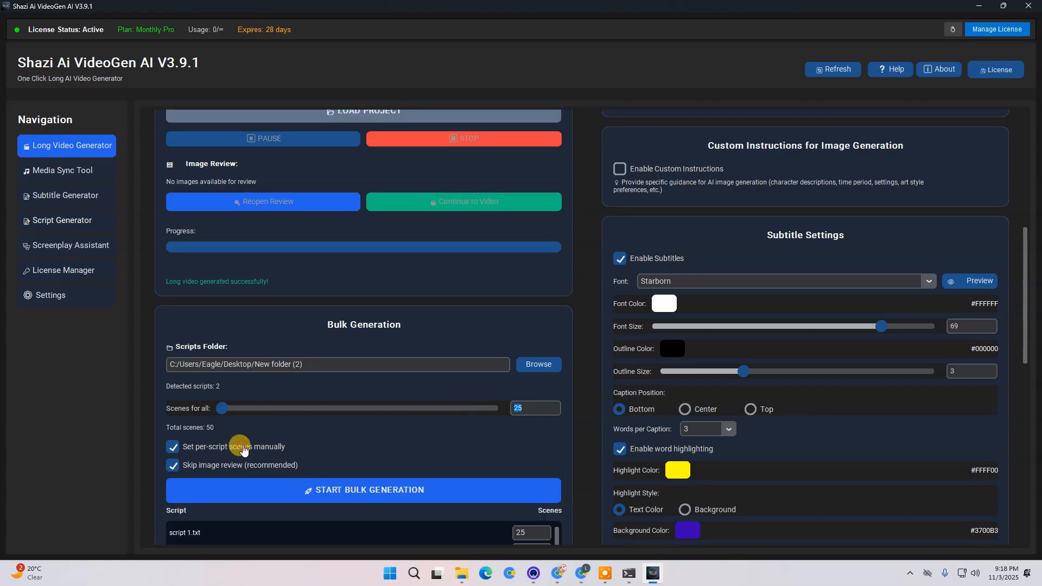
- Set the scene counts to 50 for script 1.txt and 5 for script 2.txt
{"action": "scroll", "coordinate": [260, 409], "scroll_direction": "down", "scroll_amount": 2}
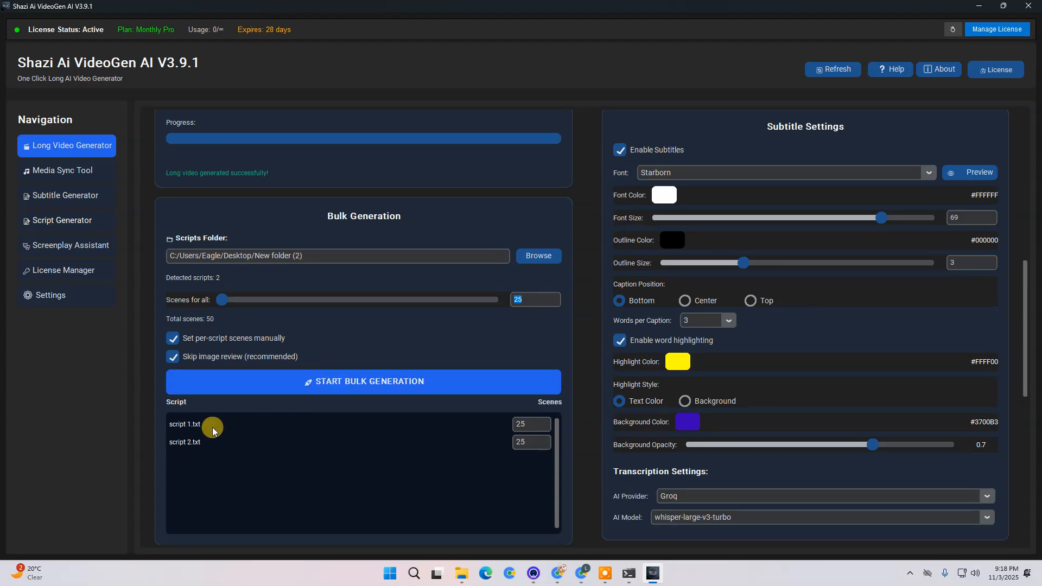
{"action": "left_click", "coordinate": [524, 425]}
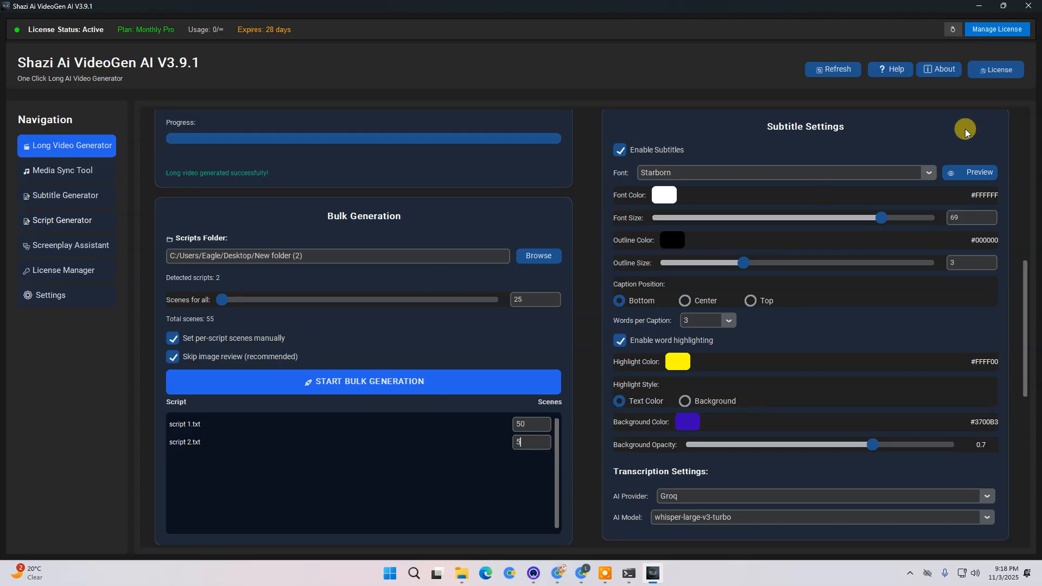
{"action": "scroll", "coordinate": [809, 487], "scroll_direction": "down", "scroll_amount": 2}
{"action": "scroll", "coordinate": [777, 488], "scroll_direction": "up", "scroll_amount": 1}
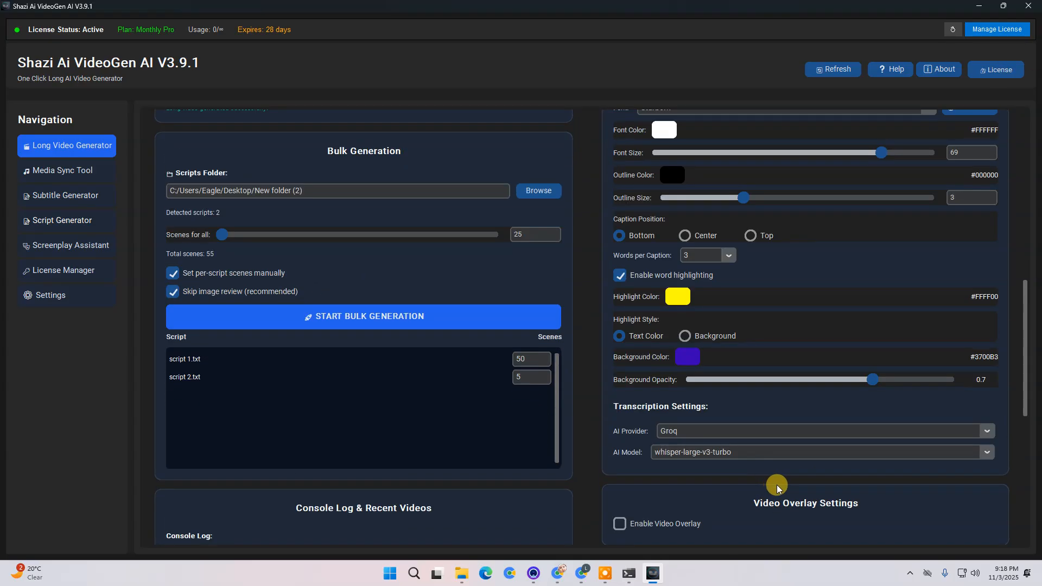
{"action": "scroll", "coordinate": [777, 488], "scroll_direction": "up", "scroll_amount": 1}
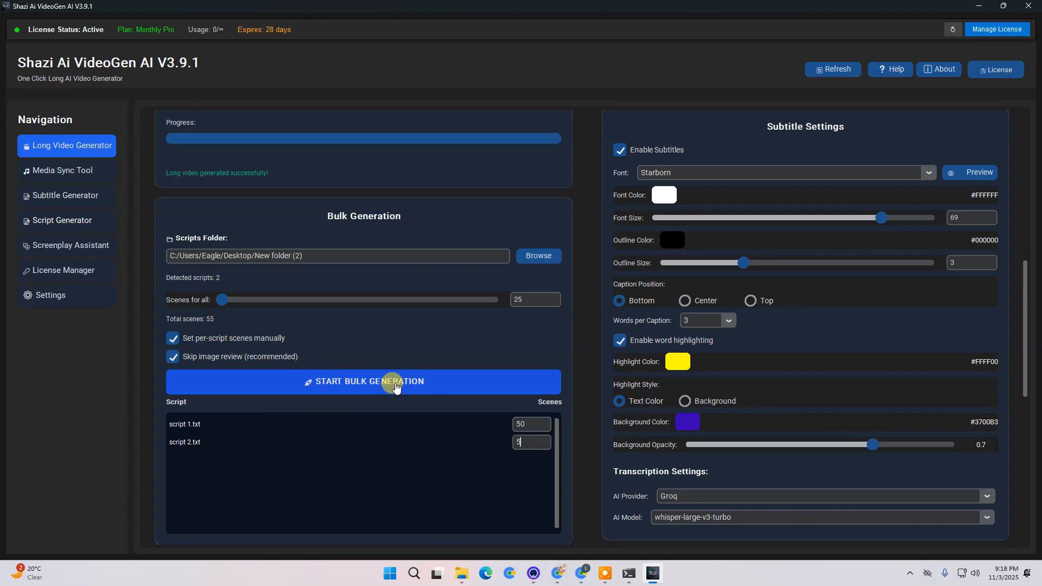
- Turn off setting per-script scenes manually for the bulk generation
{"action": "left_click", "coordinate": [226, 343]}
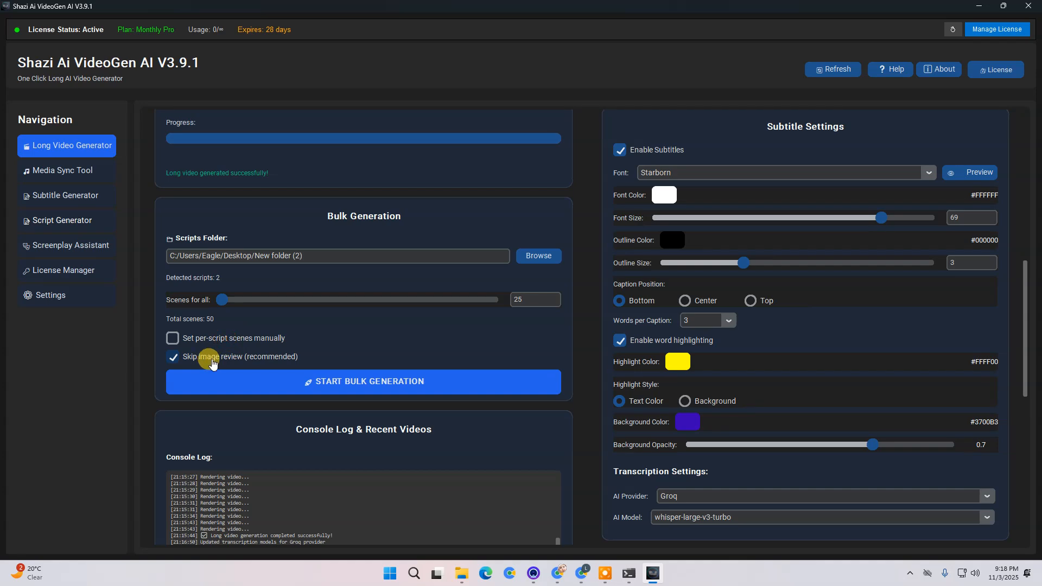
- Scroll through the Long Video Generator page to review its content input, generation controls and generation settings
{"action": "scroll", "coordinate": [588, 437], "scroll_direction": "up", "scroll_amount": 3}
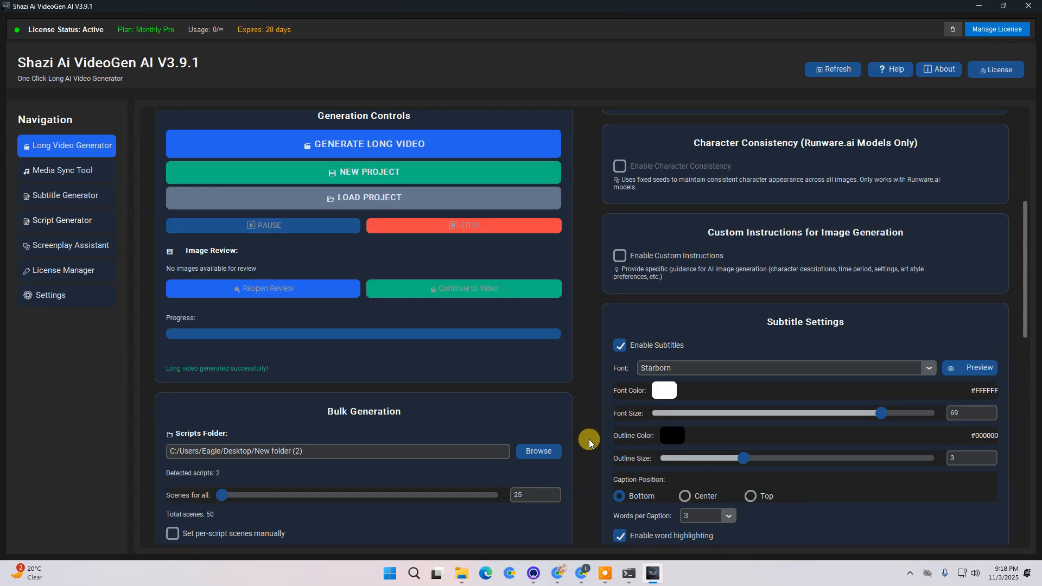
{"action": "scroll", "coordinate": [588, 439], "scroll_direction": "up", "scroll_amount": 5}
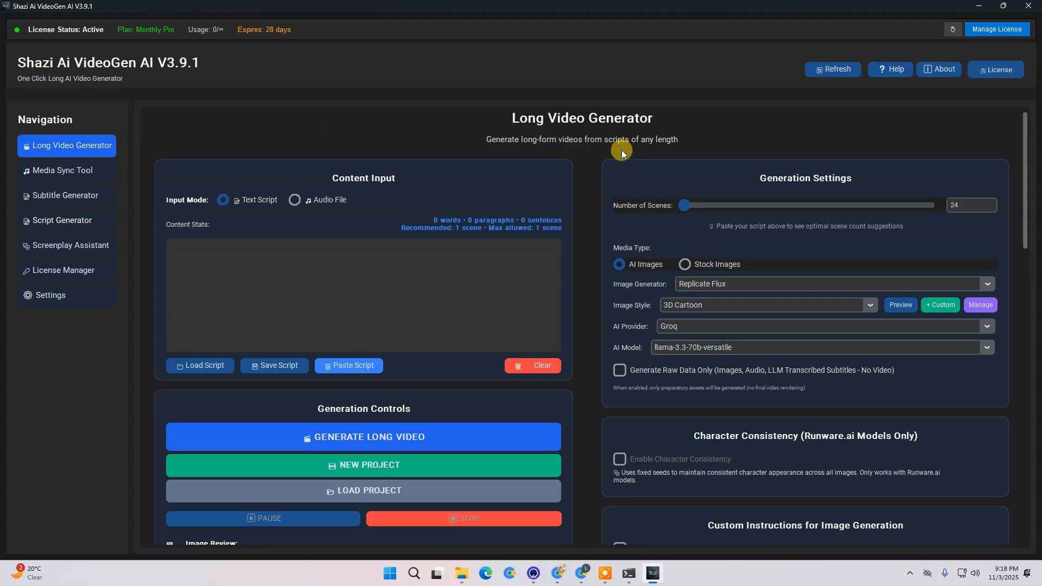
{"action": "scroll", "coordinate": [707, 250], "scroll_direction": "down", "scroll_amount": 1}
{"action": "scroll", "coordinate": [639, 276], "scroll_direction": "down", "scroll_amount": 1}
{"action": "scroll", "coordinate": [373, 232], "scroll_direction": "up", "scroll_amount": 2}
{"action": "scroll", "coordinate": [552, 287], "scroll_direction": "down", "scroll_amount": 2}
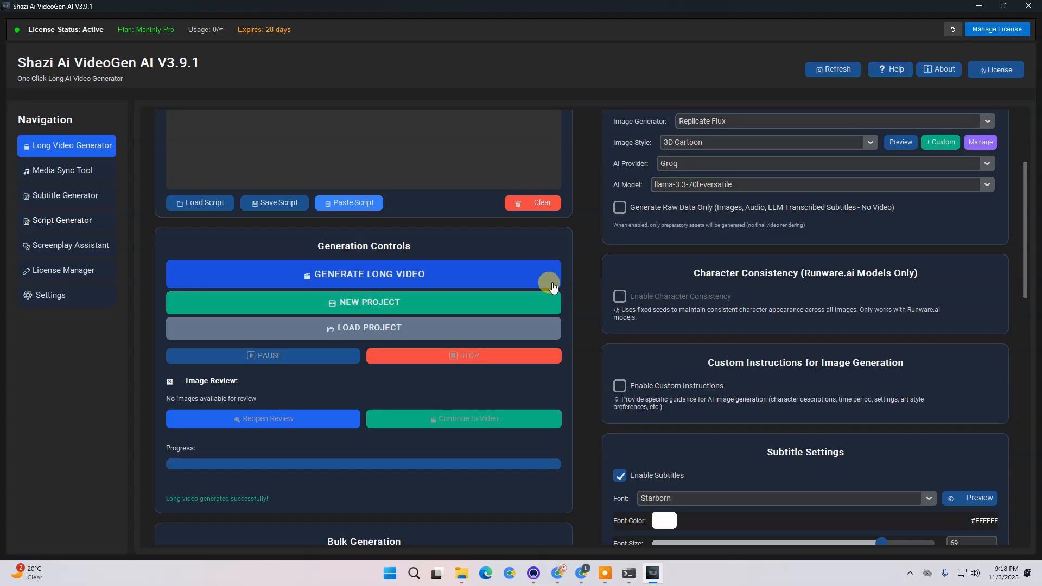
{"action": "scroll", "coordinate": [559, 293], "scroll_direction": "down", "scroll_amount": 2}
{"action": "scroll", "coordinate": [578, 299], "scroll_direction": "up", "scroll_amount": 4}
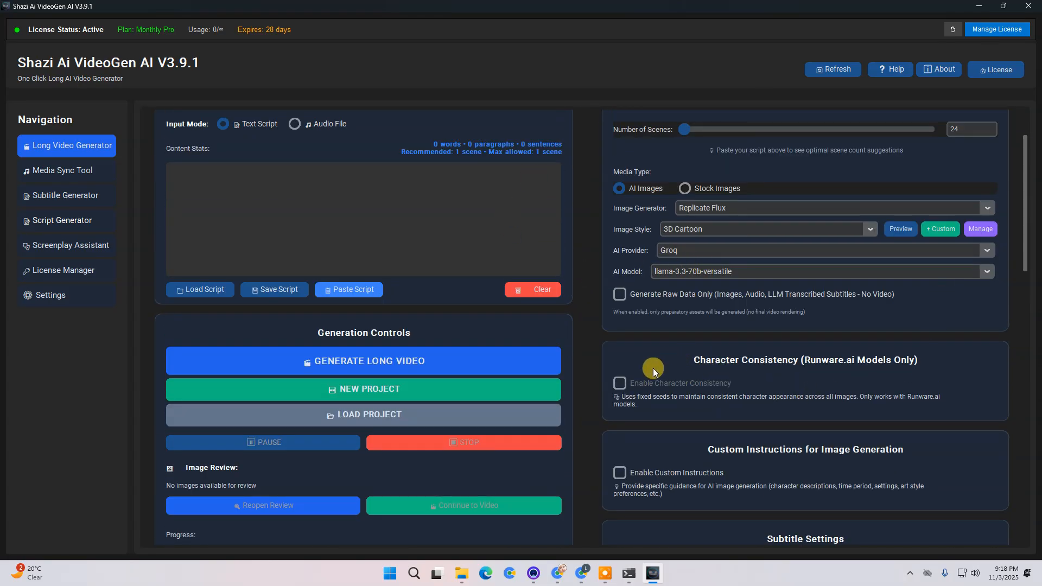
{"action": "scroll", "coordinate": [678, 368], "scroll_direction": "down", "scroll_amount": 1}
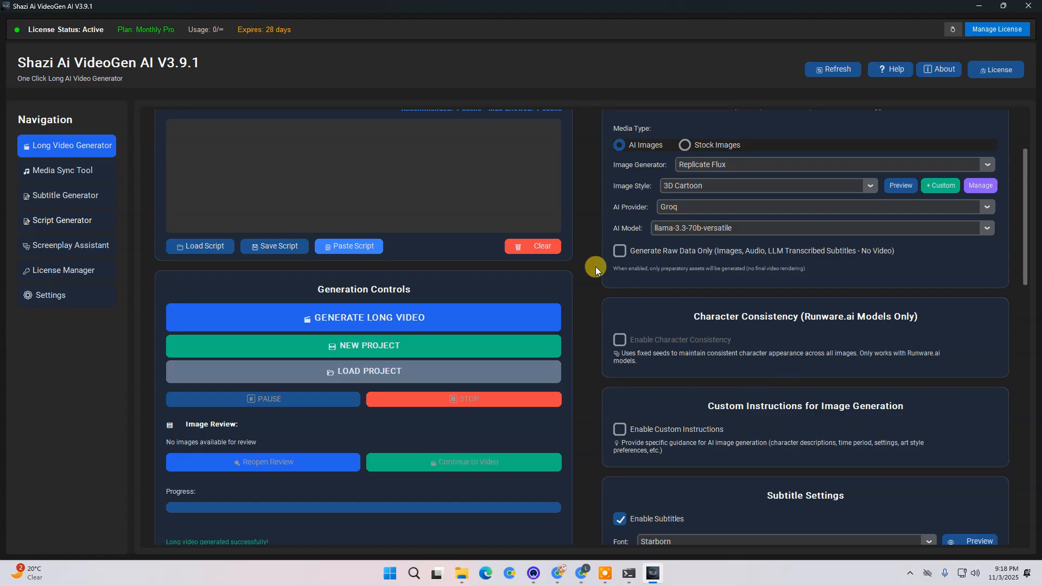
{"action": "scroll", "coordinate": [595, 266], "scroll_direction": "up", "scroll_amount": 3}
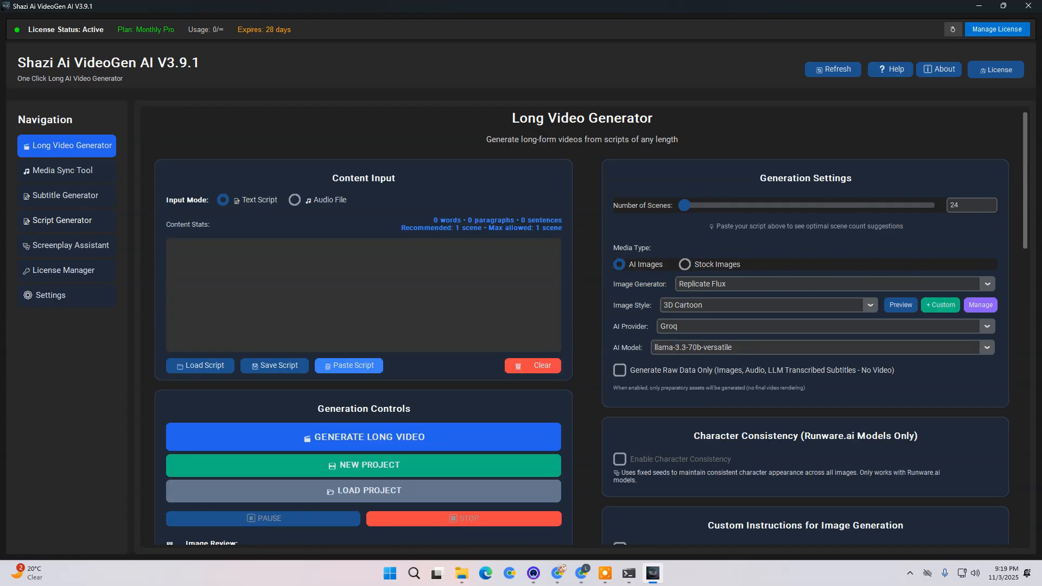